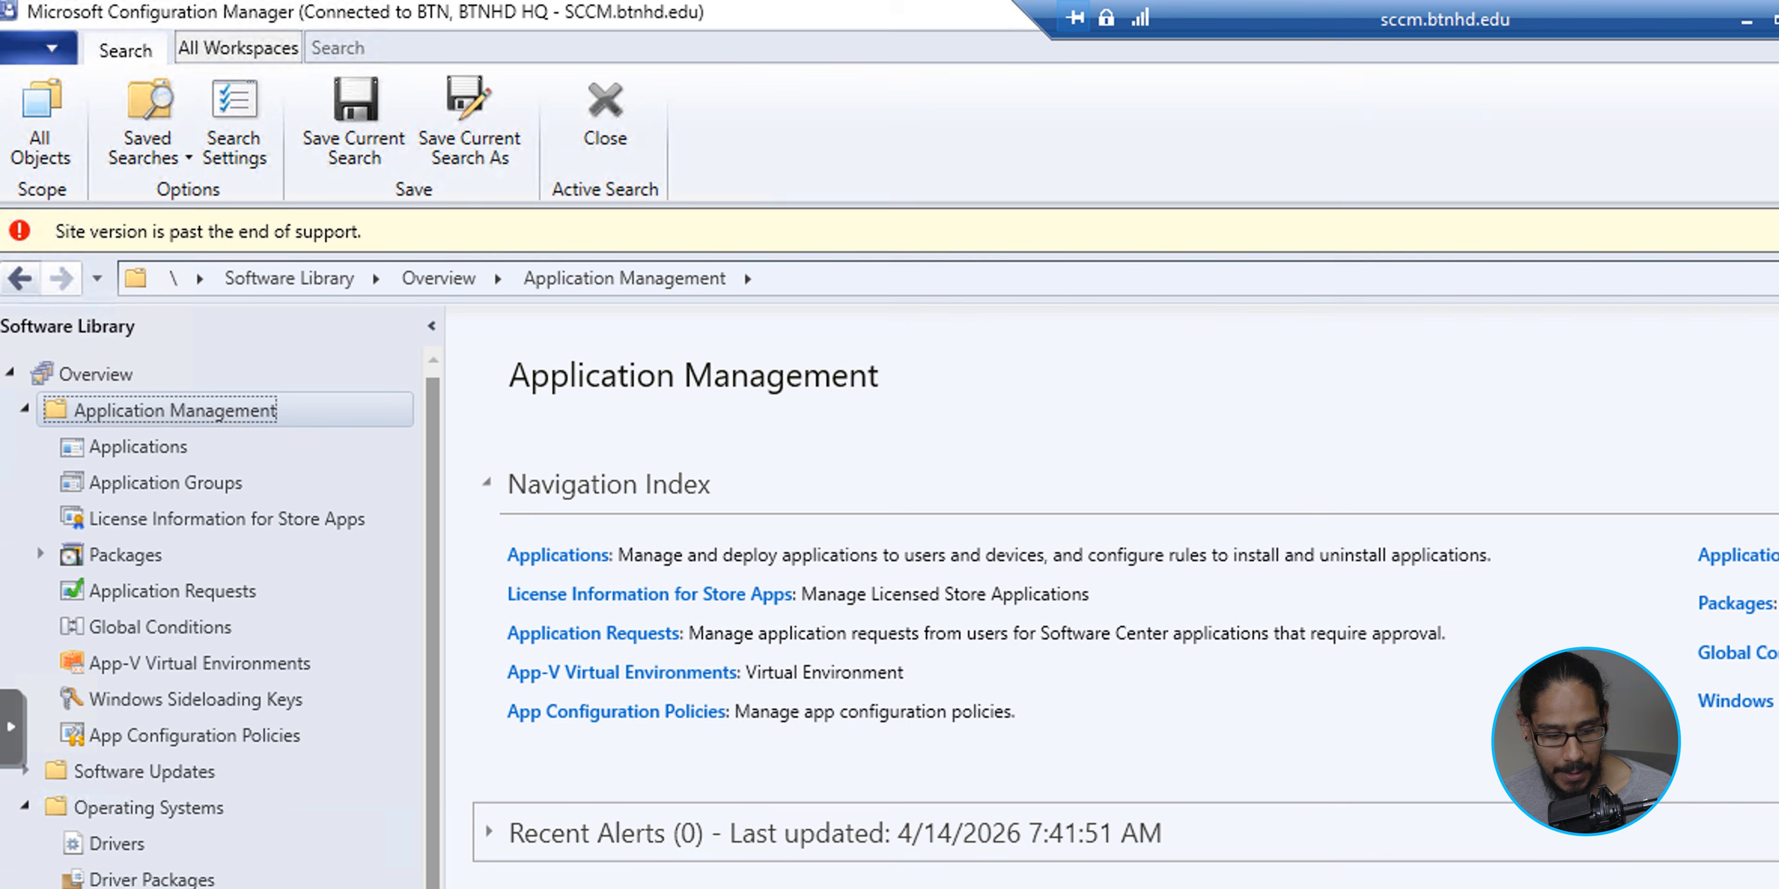
- Start a new package in the Software Library named Windows 11 v25H2, with language en-US and version 25H2
{"action": "left_click", "coordinate": [125, 556]}
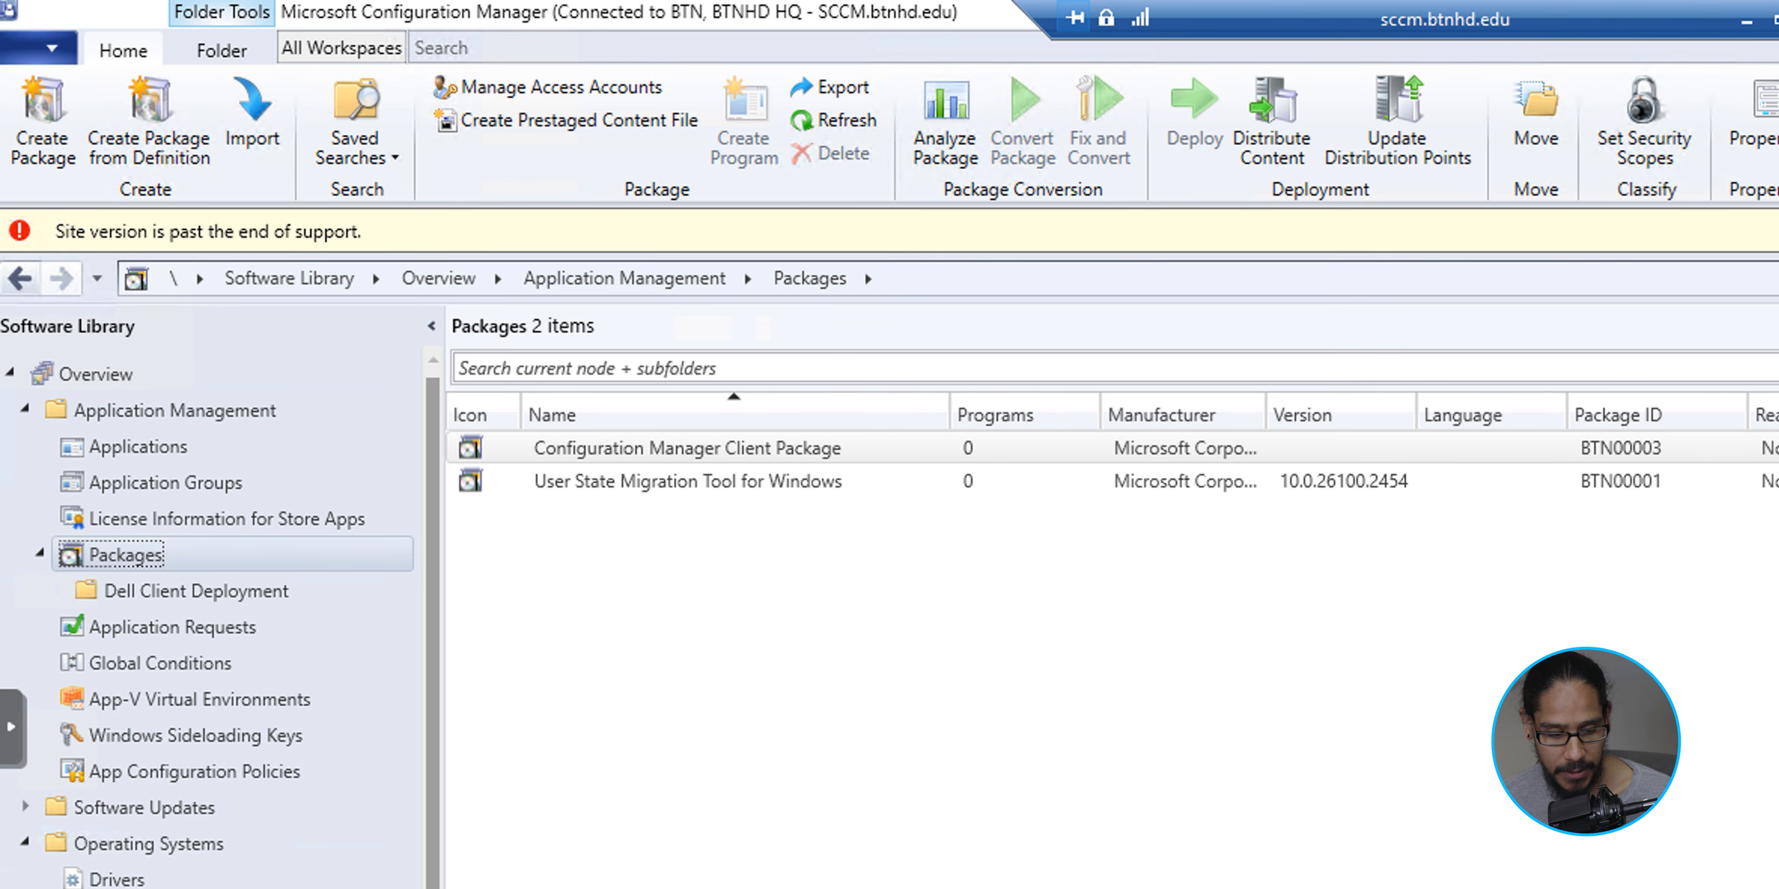
{"action": "right_click", "coordinate": [121, 559]}
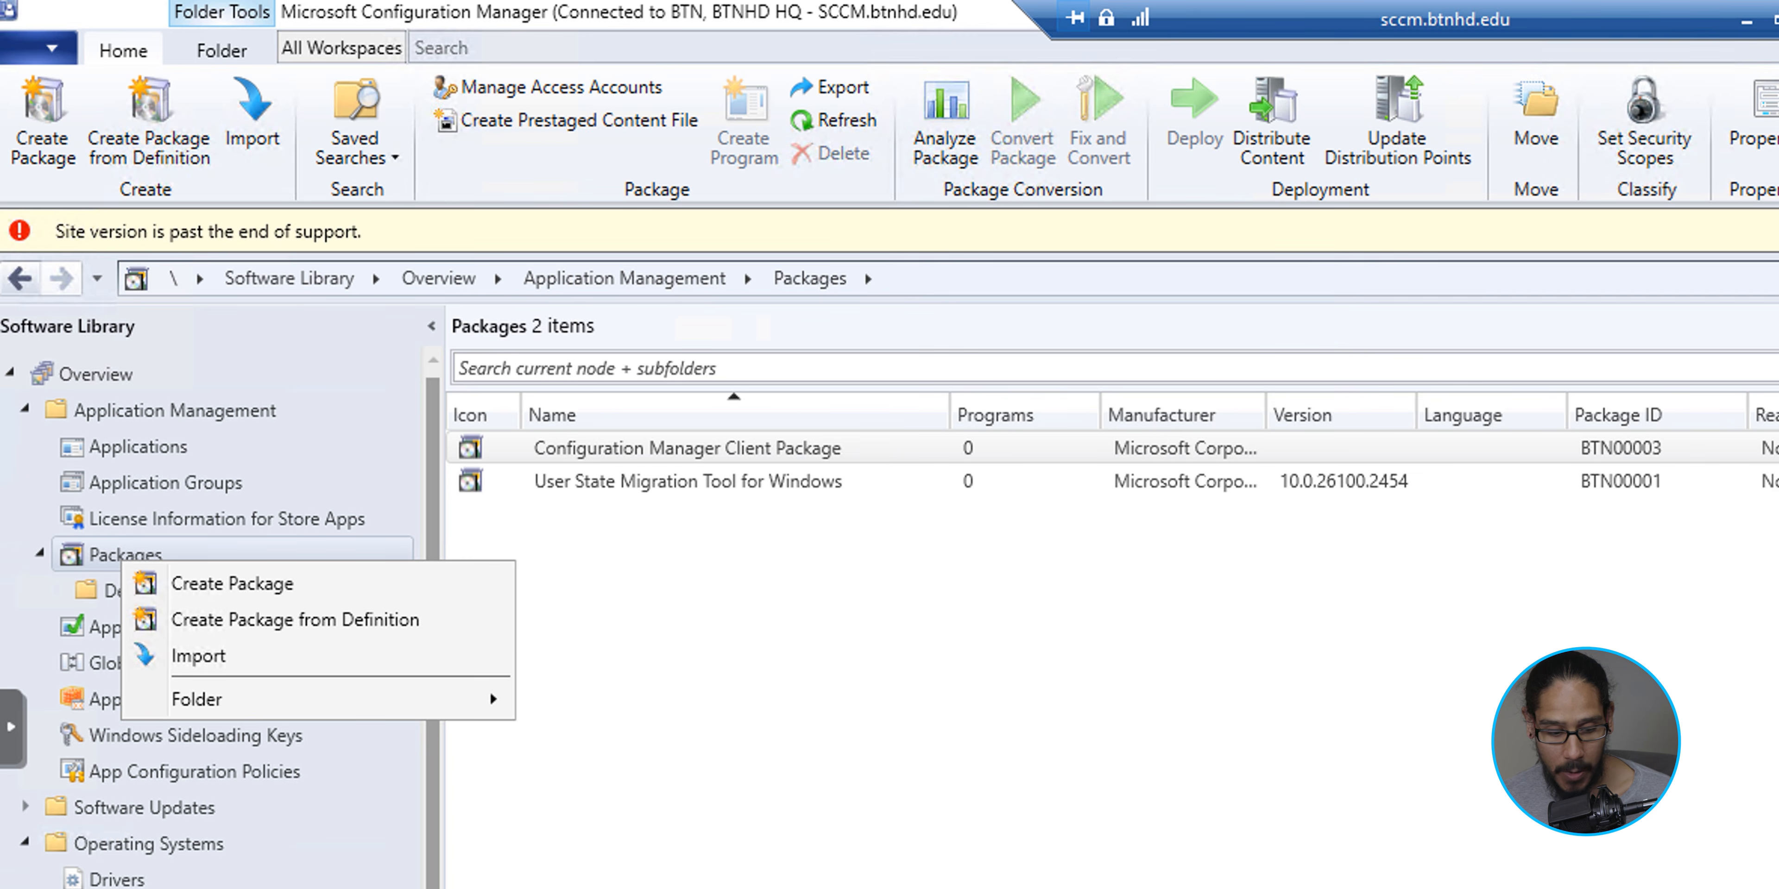
{"action": "left_click", "coordinate": [232, 583]}
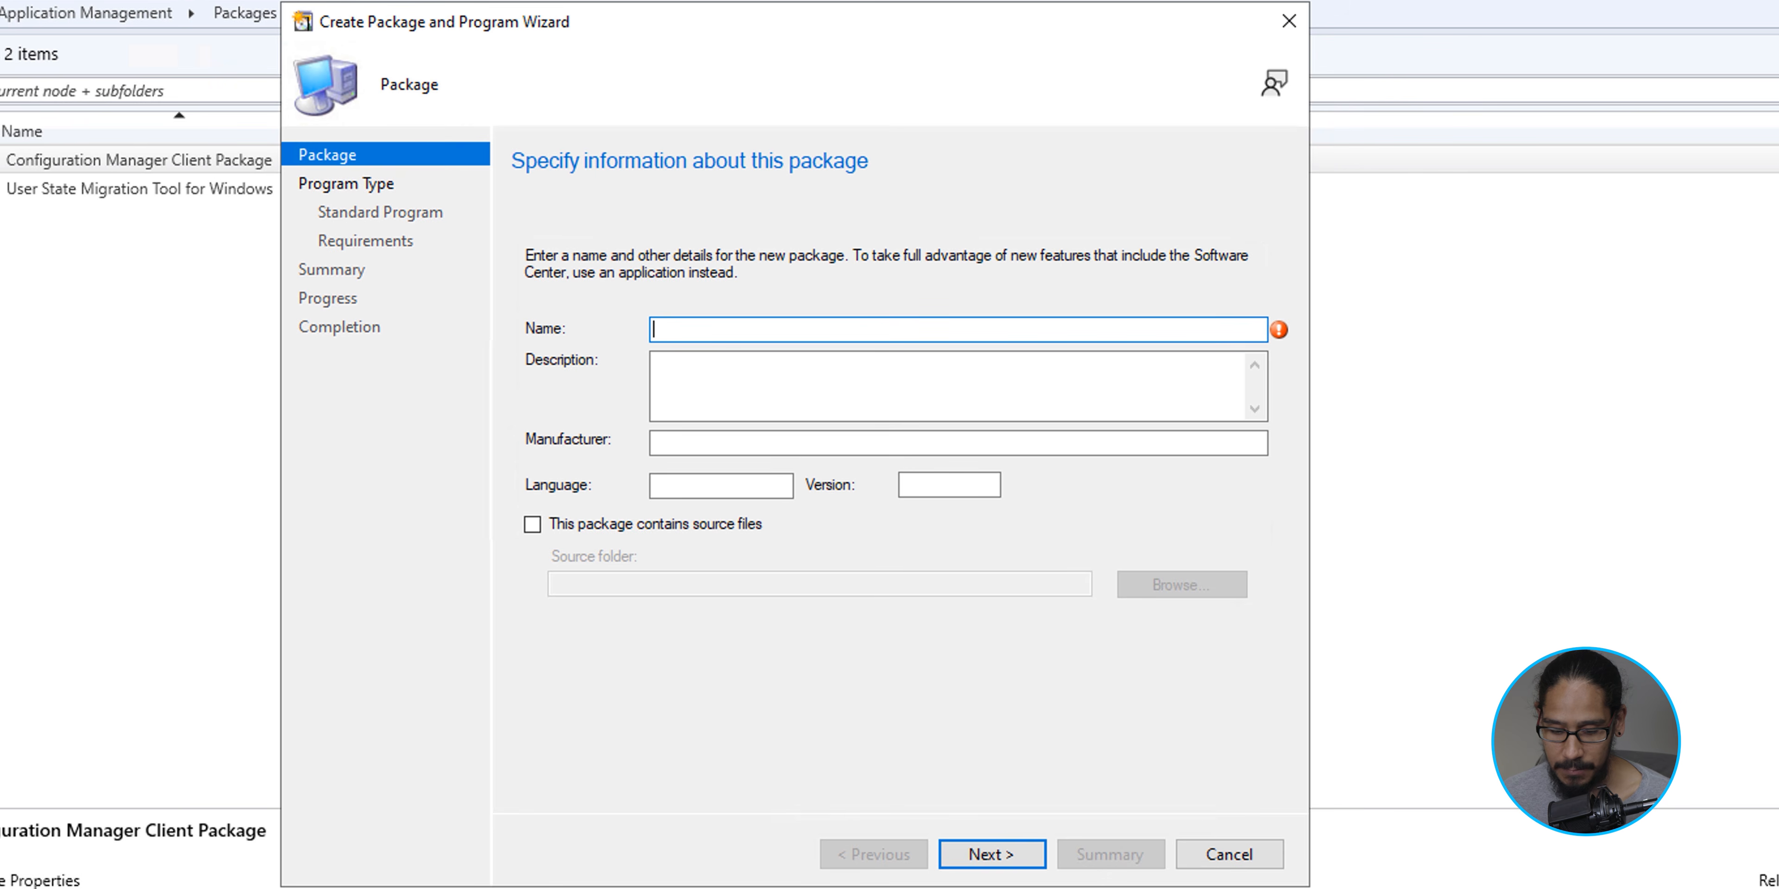
{"action": "type", "text": "Windows 11 v25H2"}
{"action": "key", "text": "Tab"}
{"action": "key", "text": "Tab"}
{"action": "key", "text": "Tab"}
{"action": "type", "text": "en-US"}
{"action": "key", "text": "Tab"}
{"action": "type", "text": "25H2"}
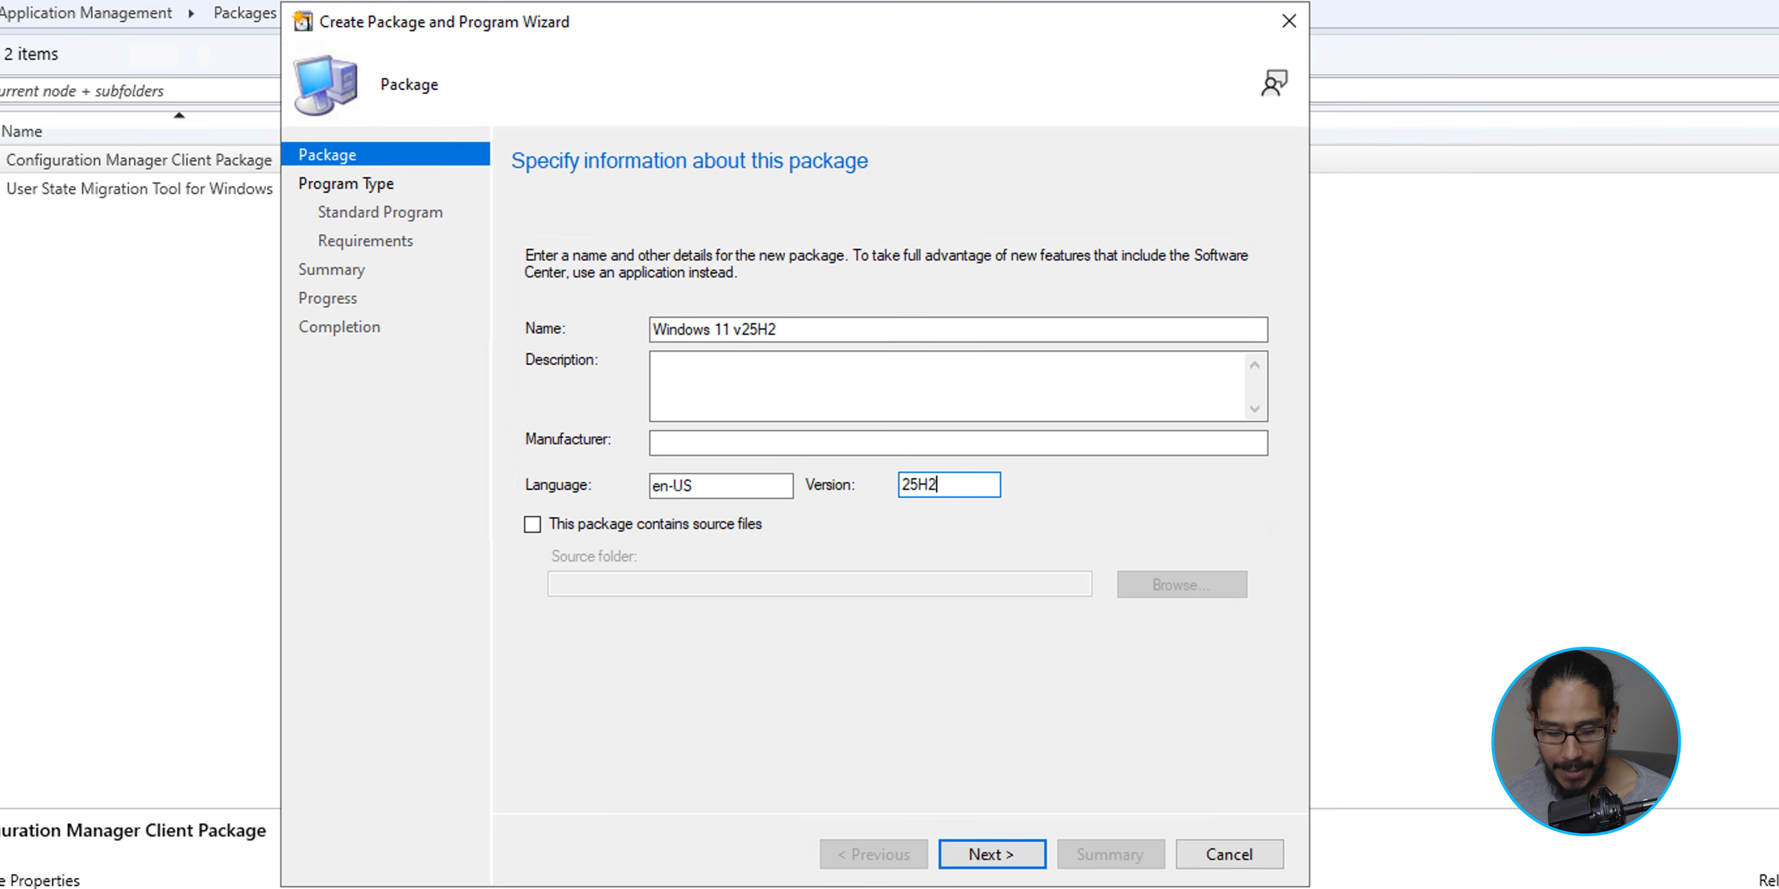
- Mark the package as containing source files and set its network source folder to \\sccm\sources$\Windows11v25H2
{"action": "key", "text": "Tab"}
{"action": "key", "text": "space"}
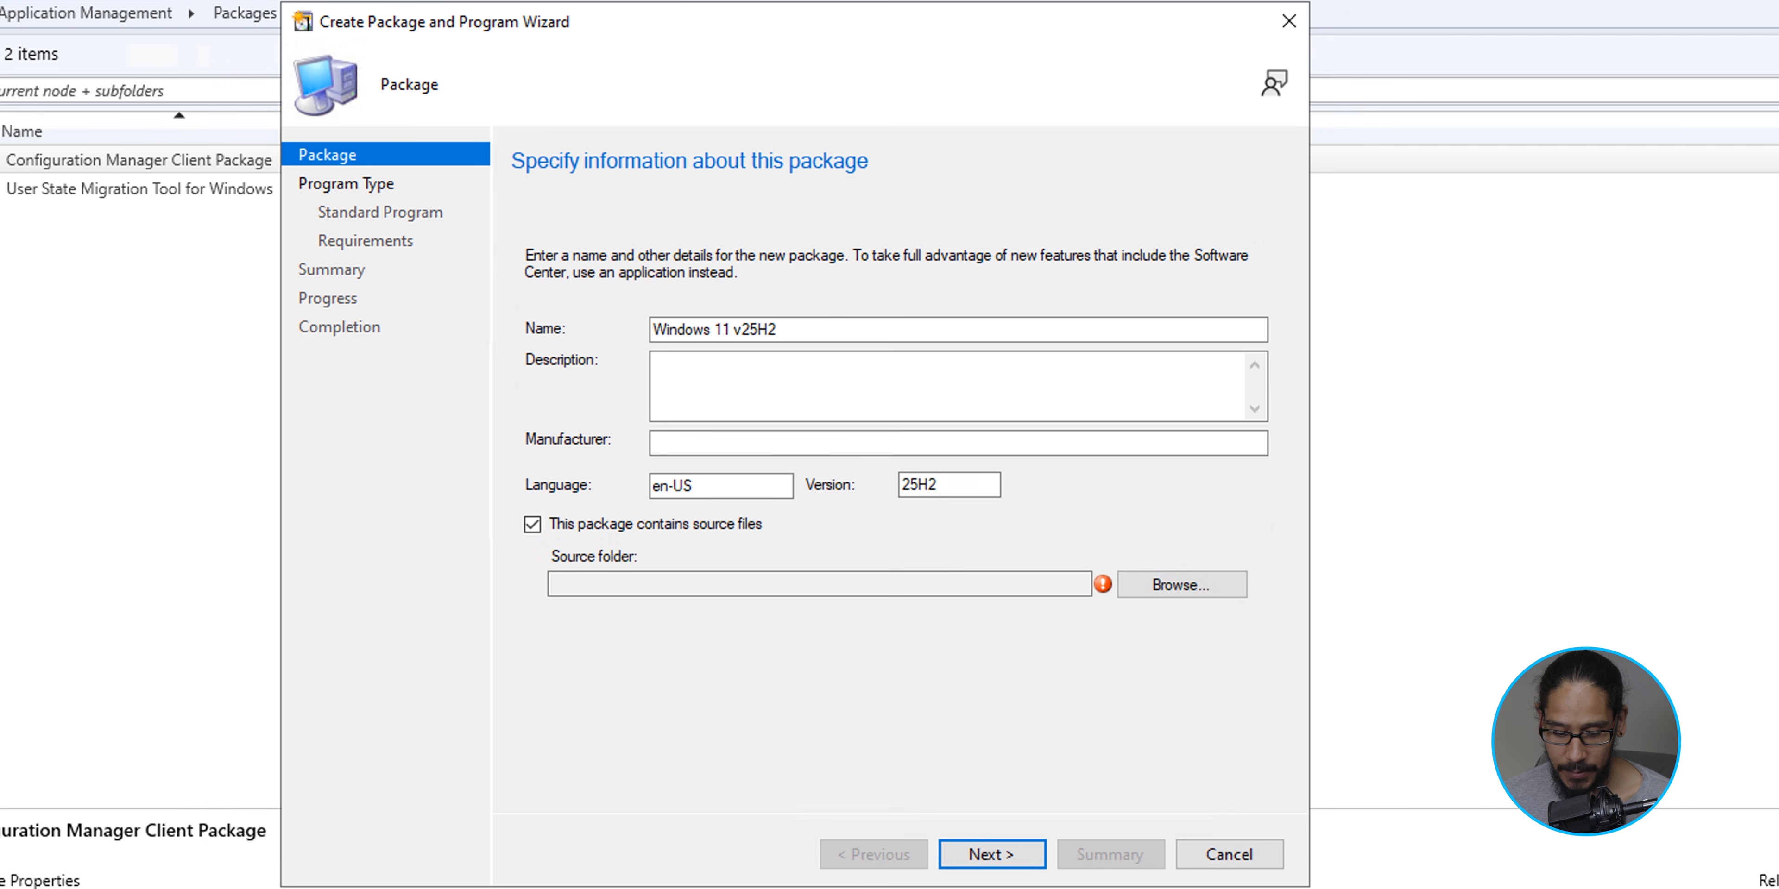
{"action": "key", "text": "Tab"}
{"action": "key", "text": "space"}
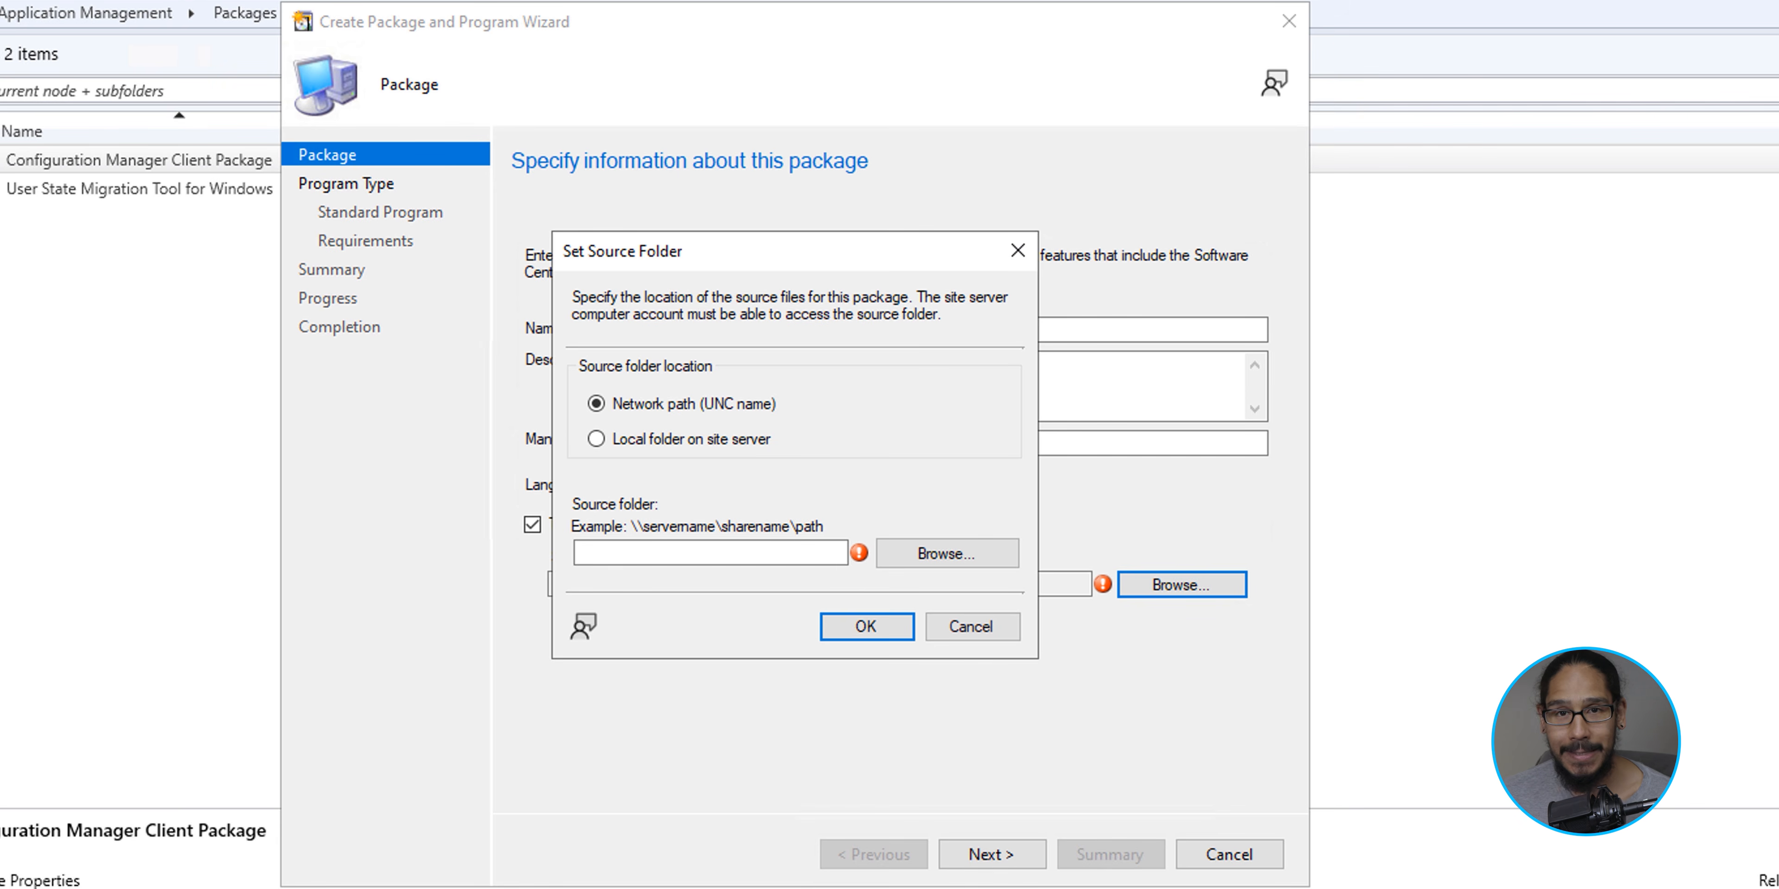
{"action": "type", "text": "\\\\sccm\\sources$\\Windows11v25H2"}
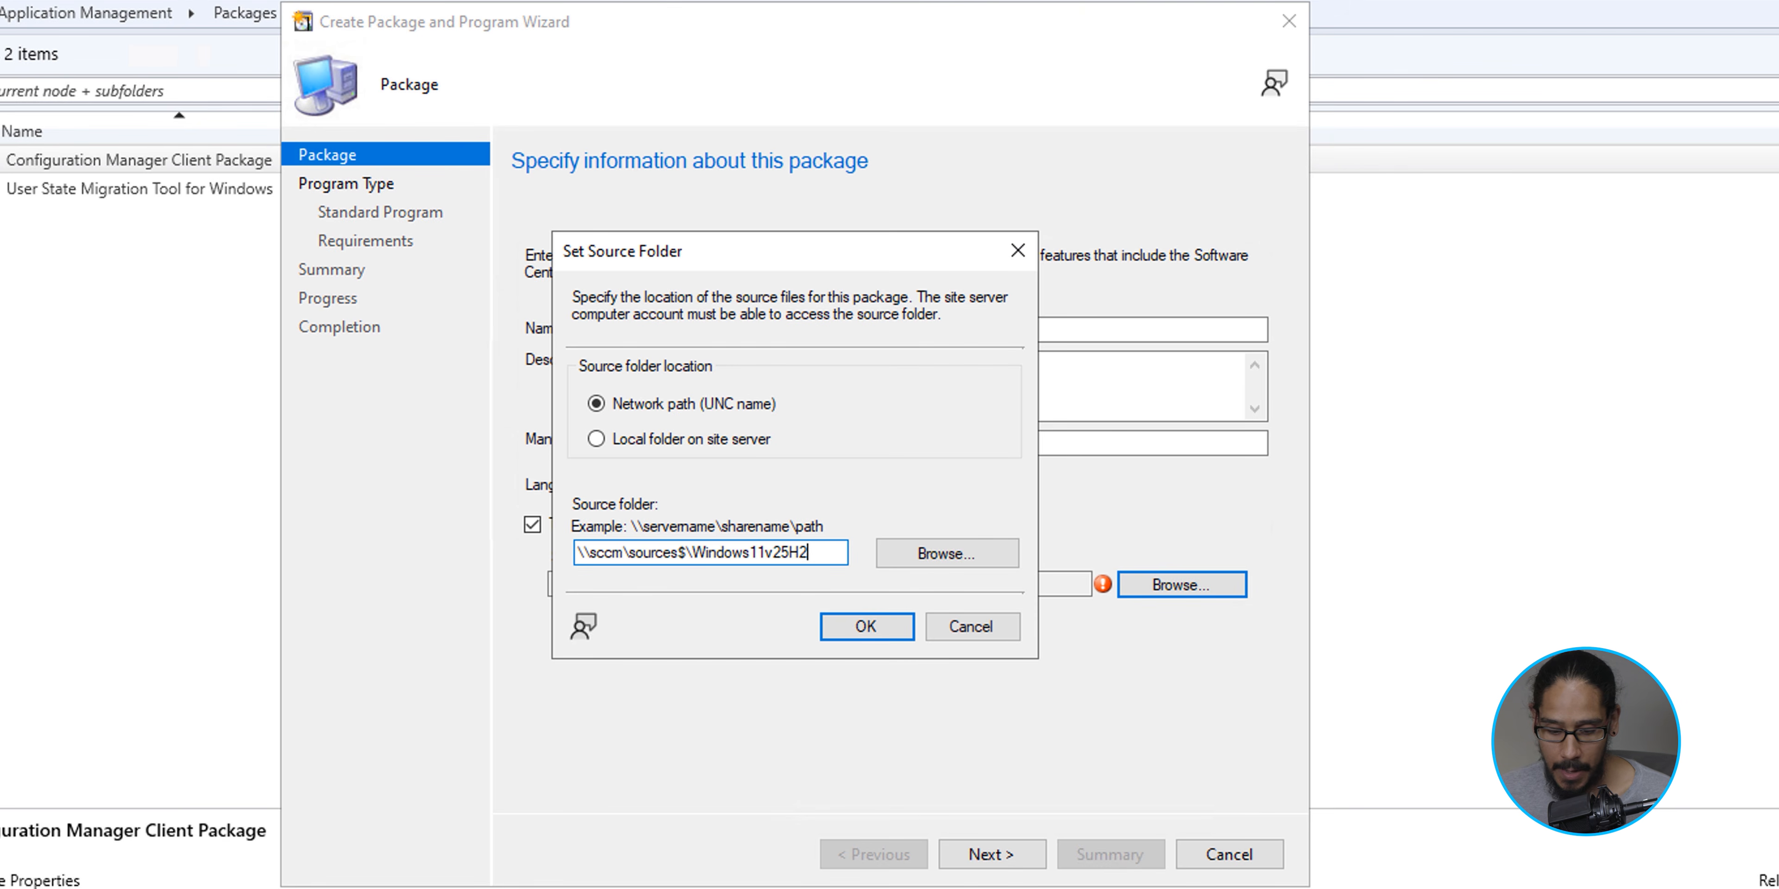
{"action": "key", "text": "Return"}
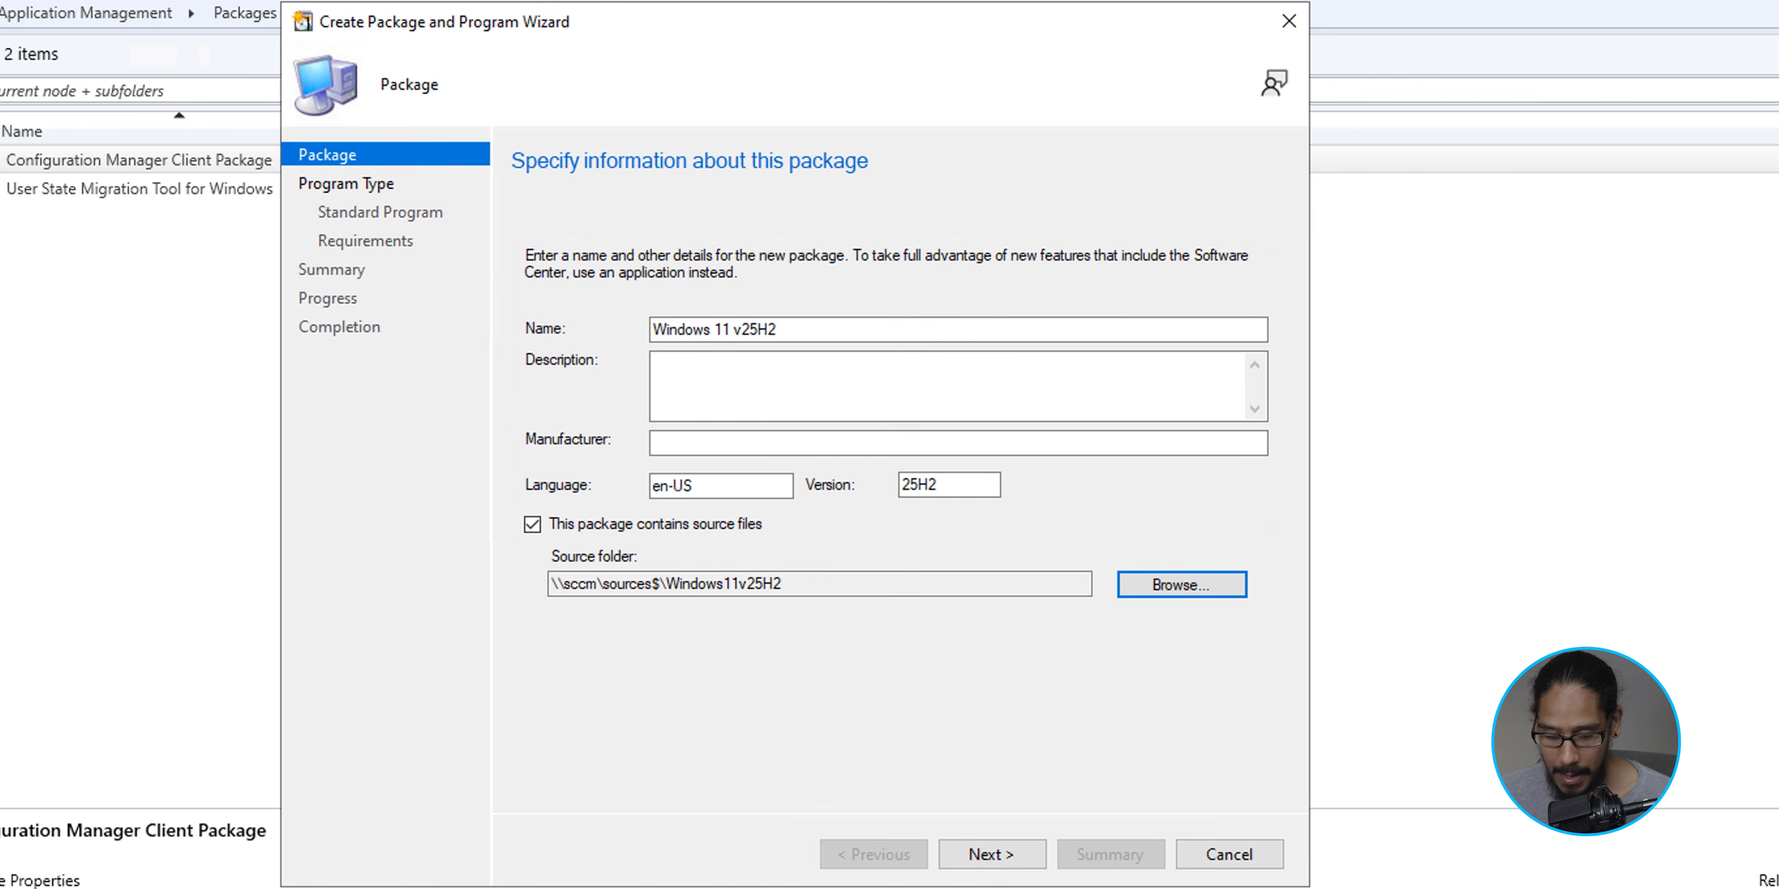
{"action": "key", "text": "alt+n"}
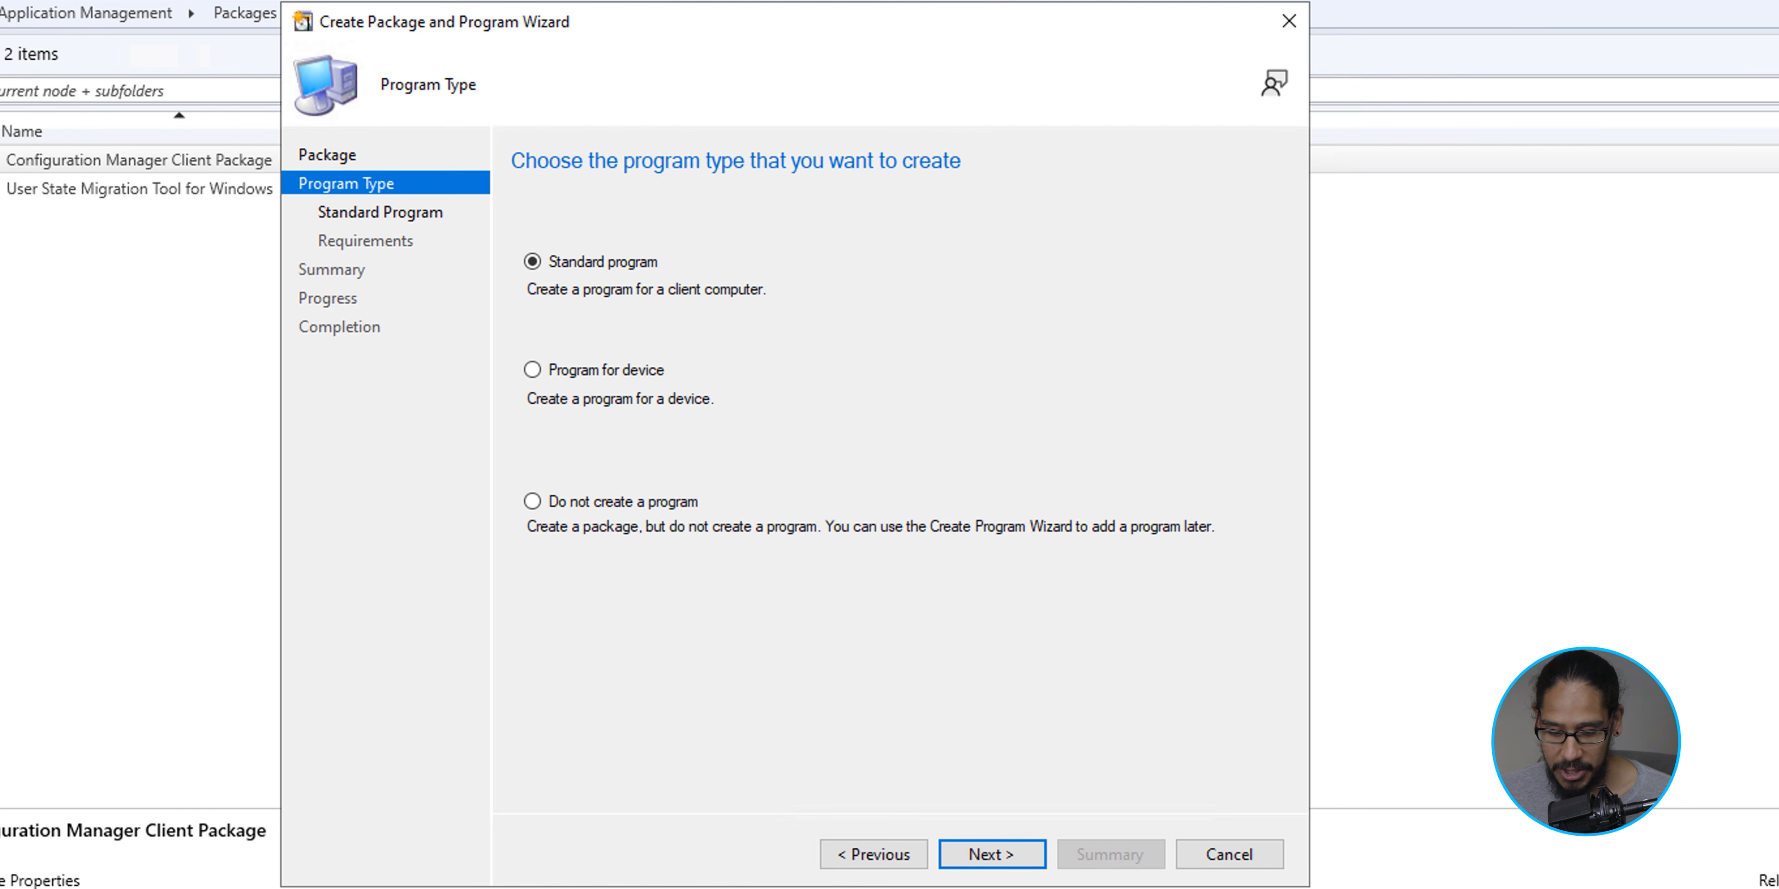
- Choose not to create a program and complete the creation of the Windows 11 v25H2 package
{"action": "left_click", "coordinate": [532, 502]}
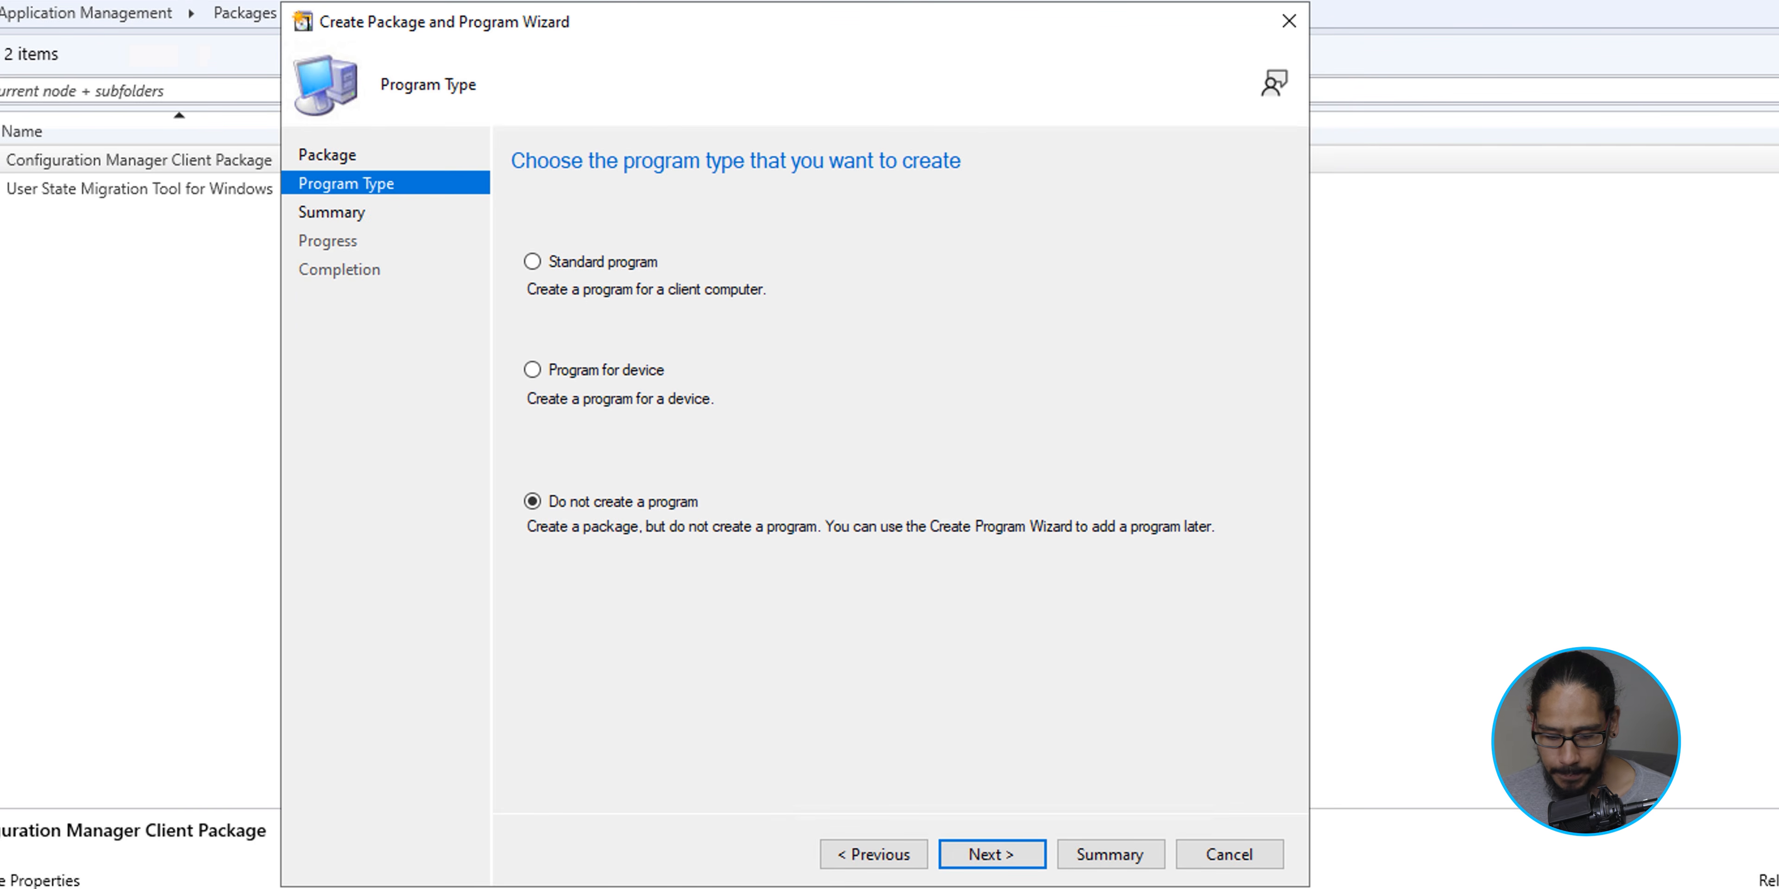
{"action": "key", "text": "Return"}
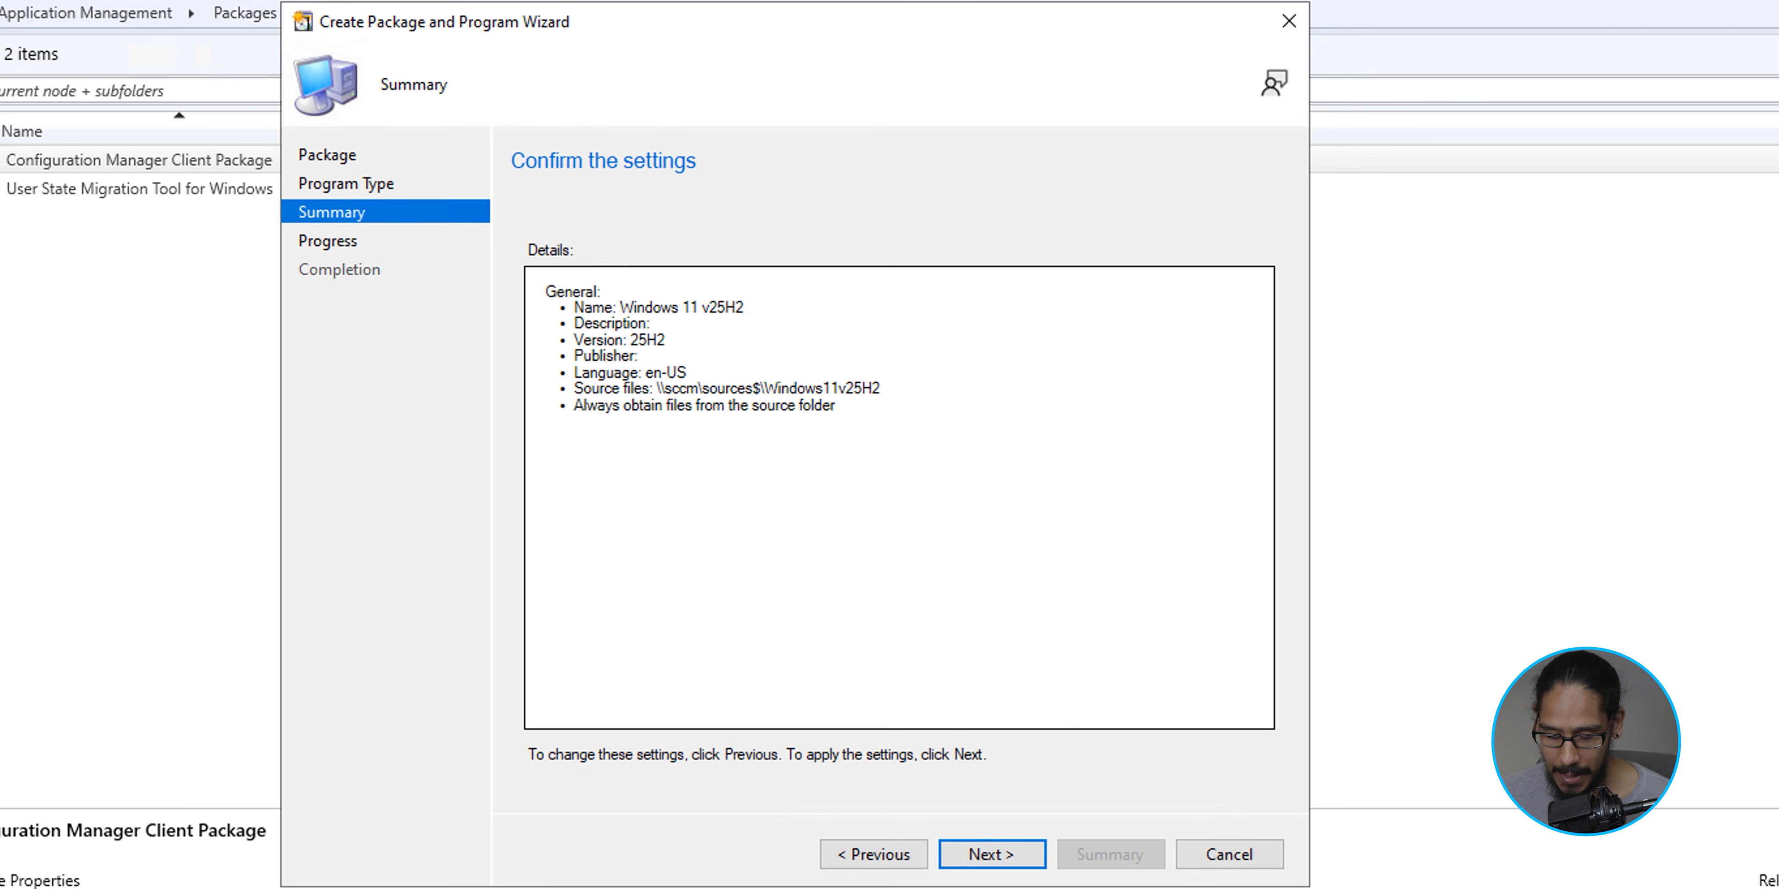
{"action": "key", "text": "Return"}
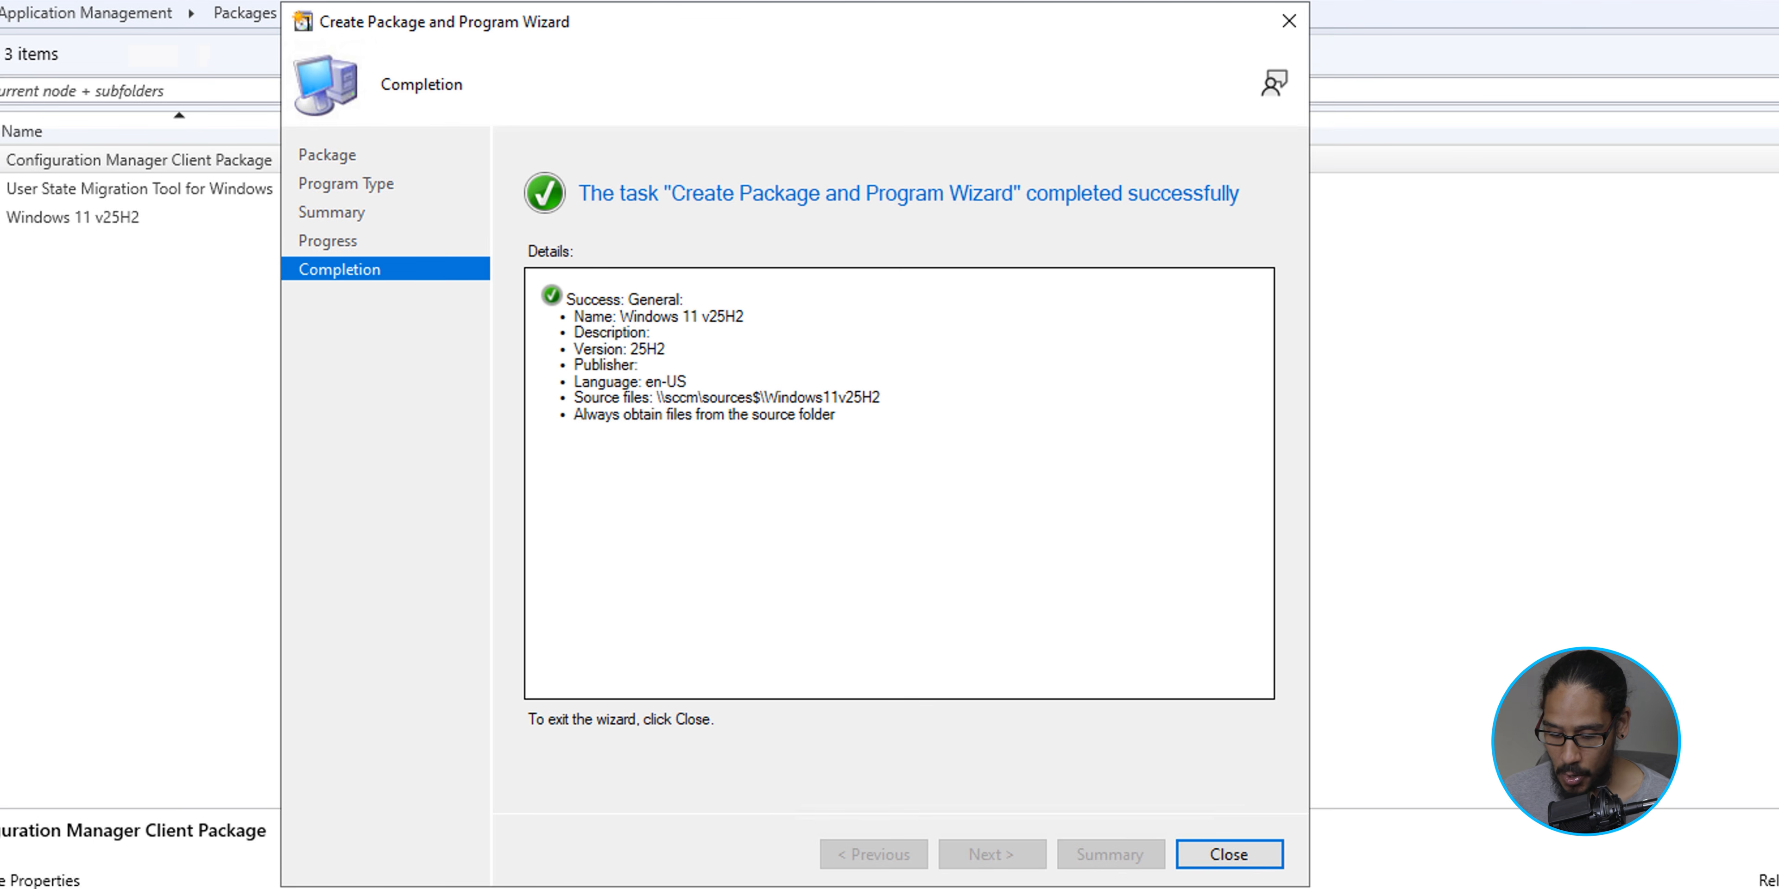
{"action": "key", "text": "Return"}
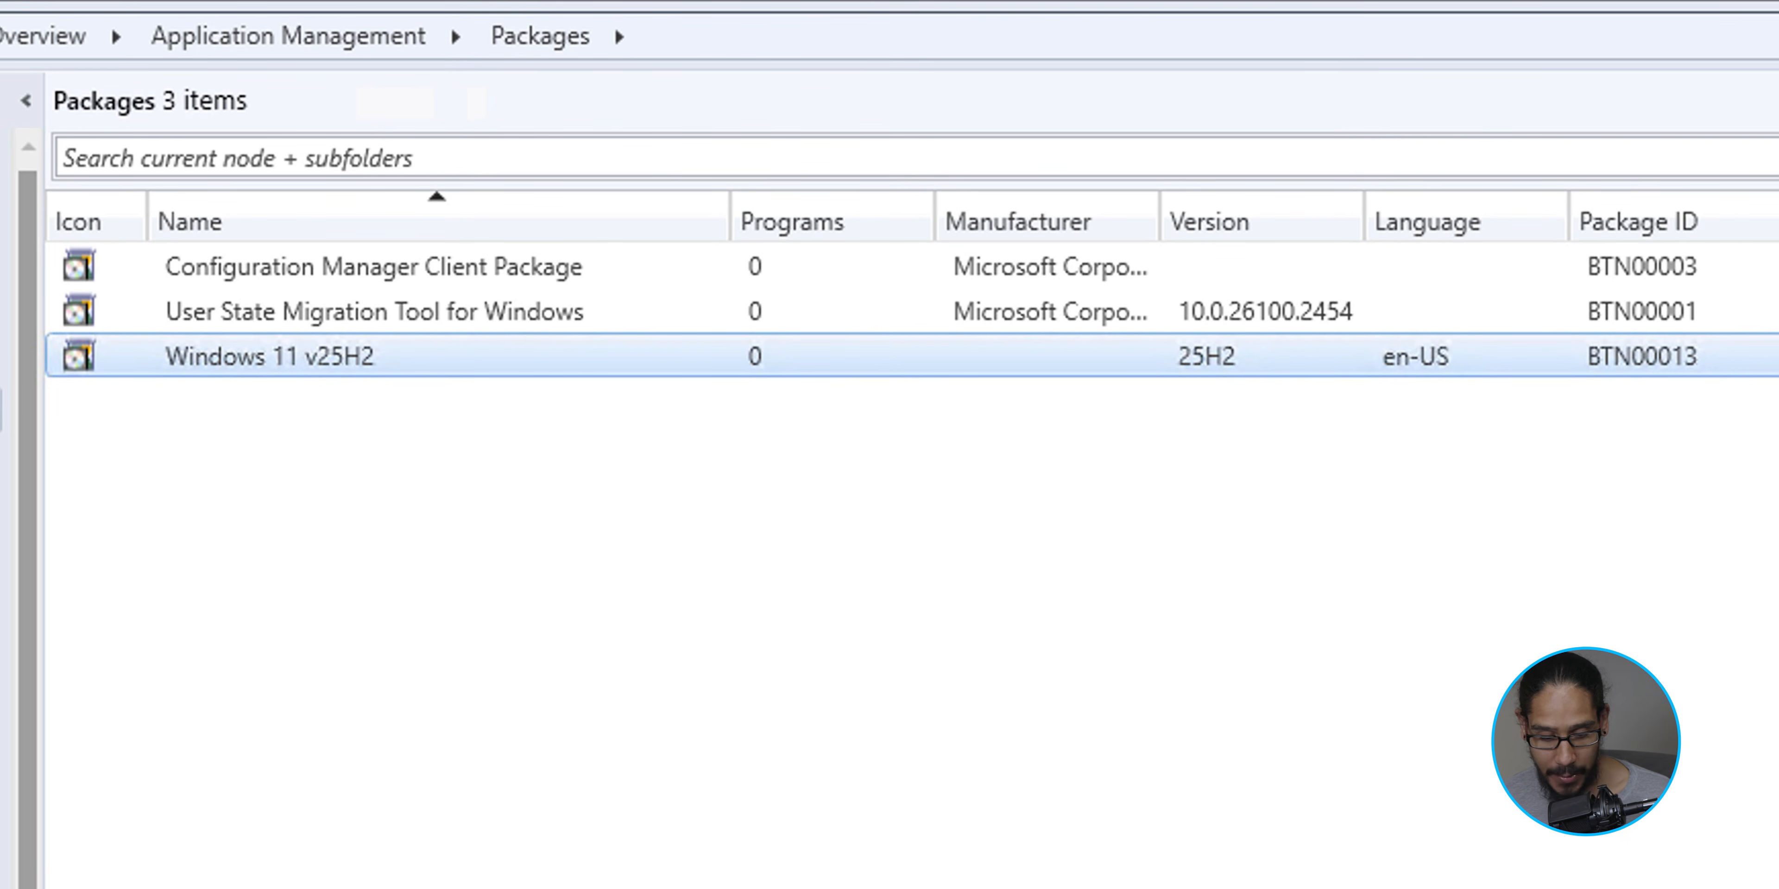
- Distribute the content of the Windows 11 v25H2 package to the SCCM.BTNHD.EDU distribution point
{"action": "right_click", "coordinate": [287, 360]}
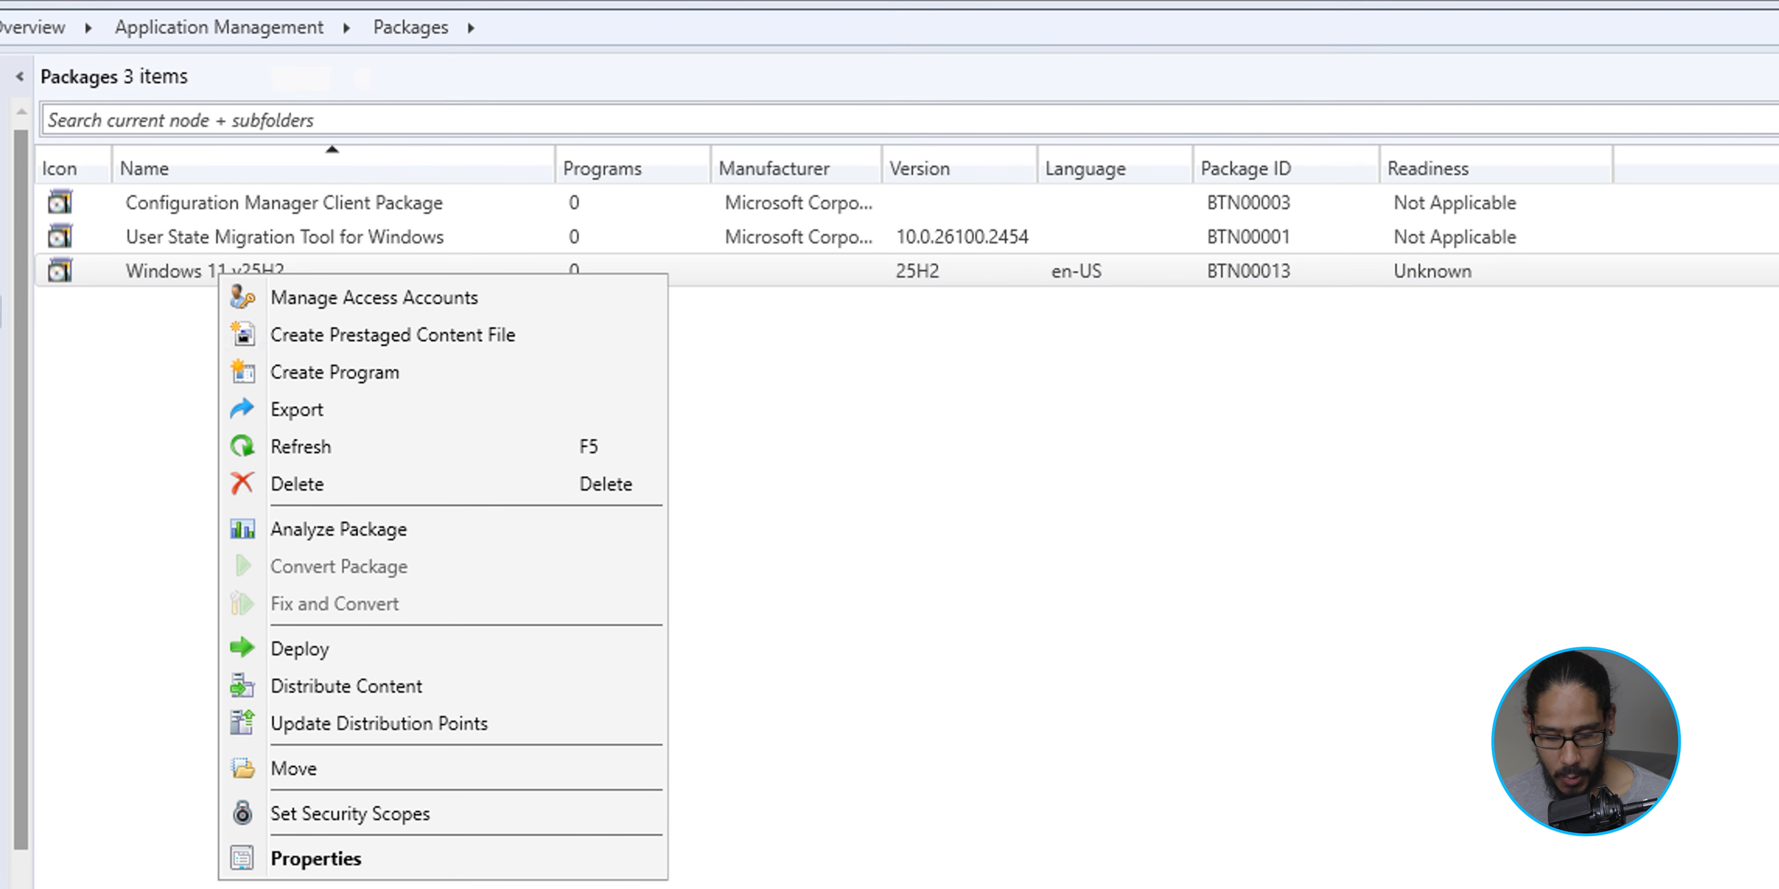
{"action": "left_click", "coordinate": [345, 686]}
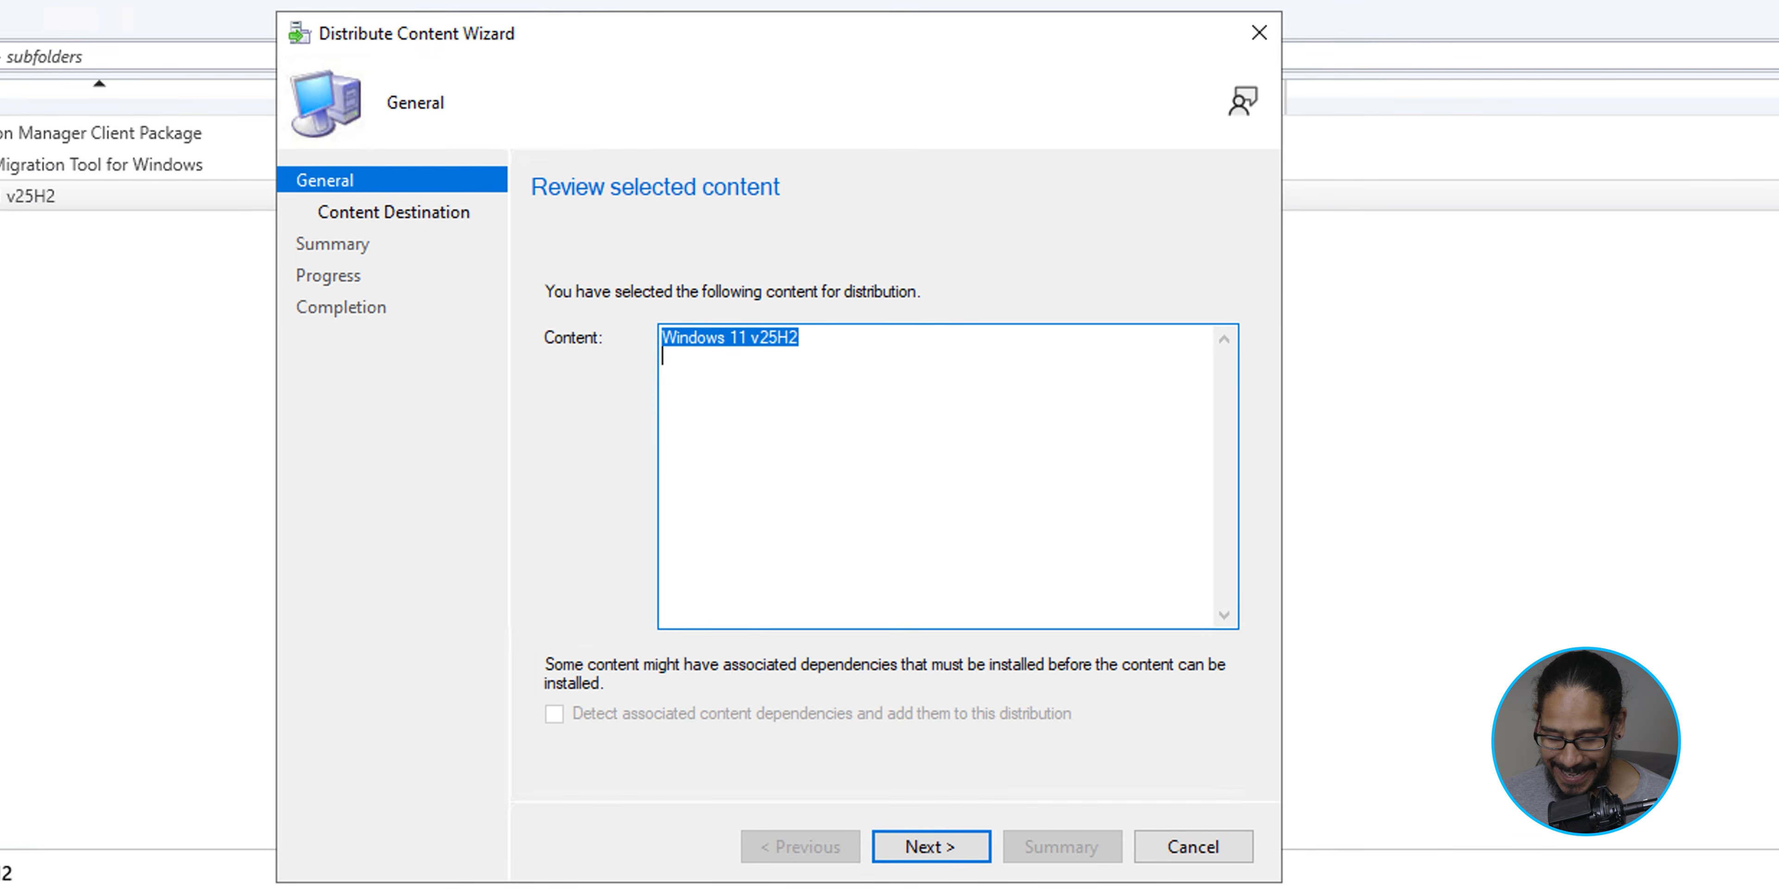
{"action": "key", "text": "Return"}
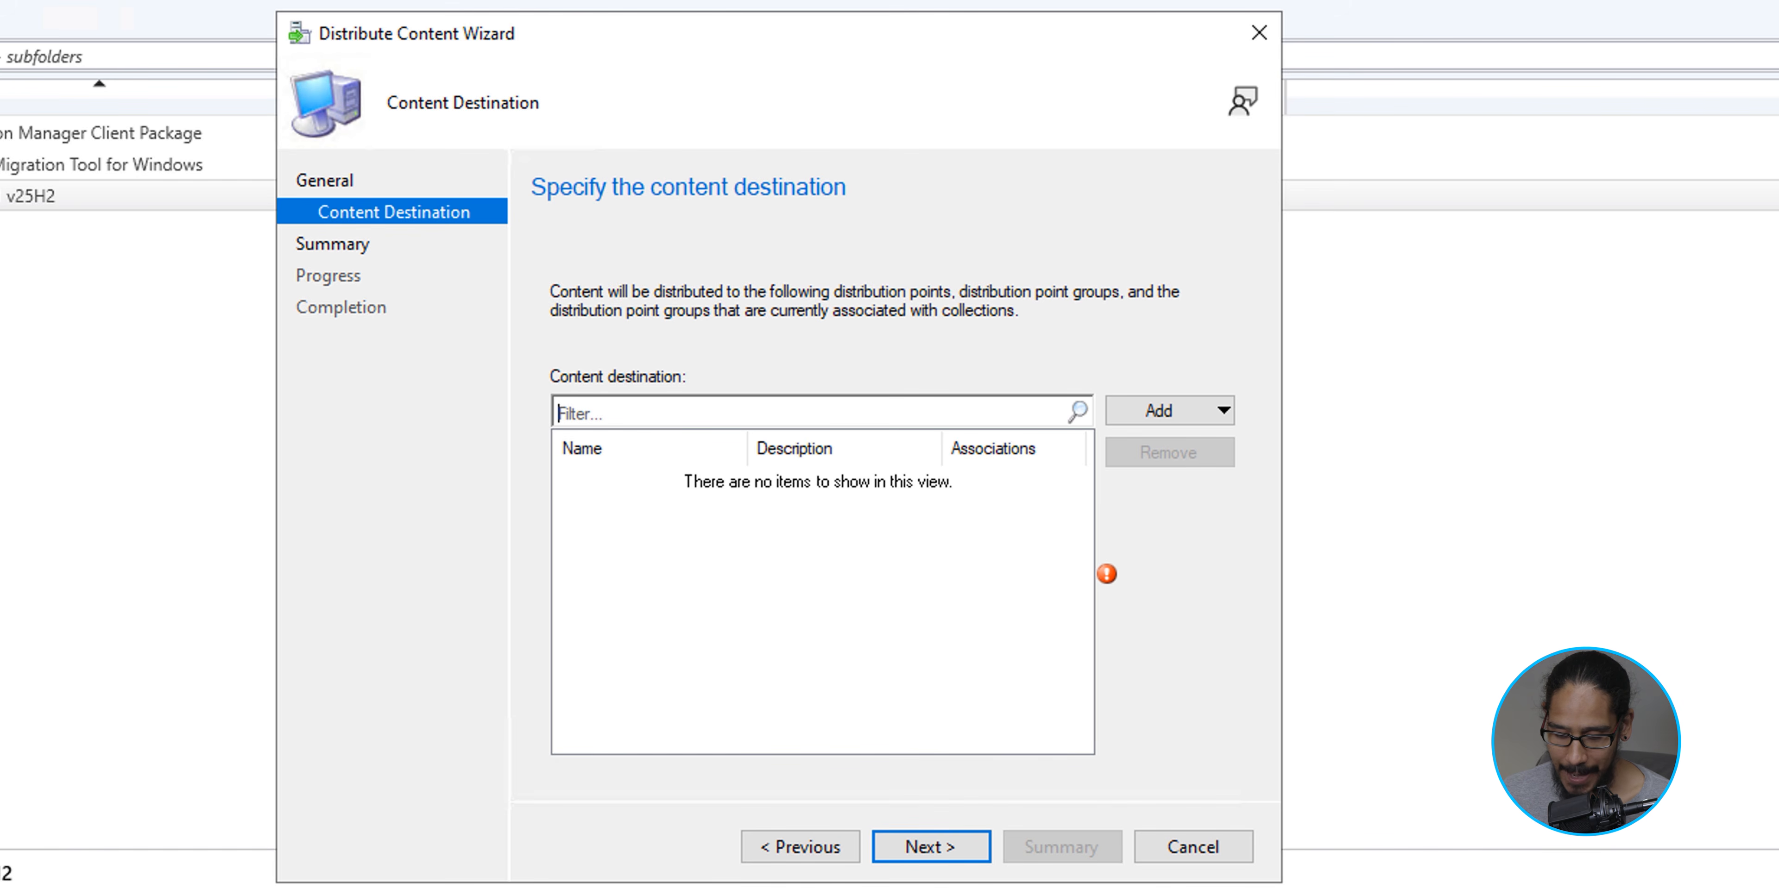
{"action": "left_click", "coordinate": [1169, 411]}
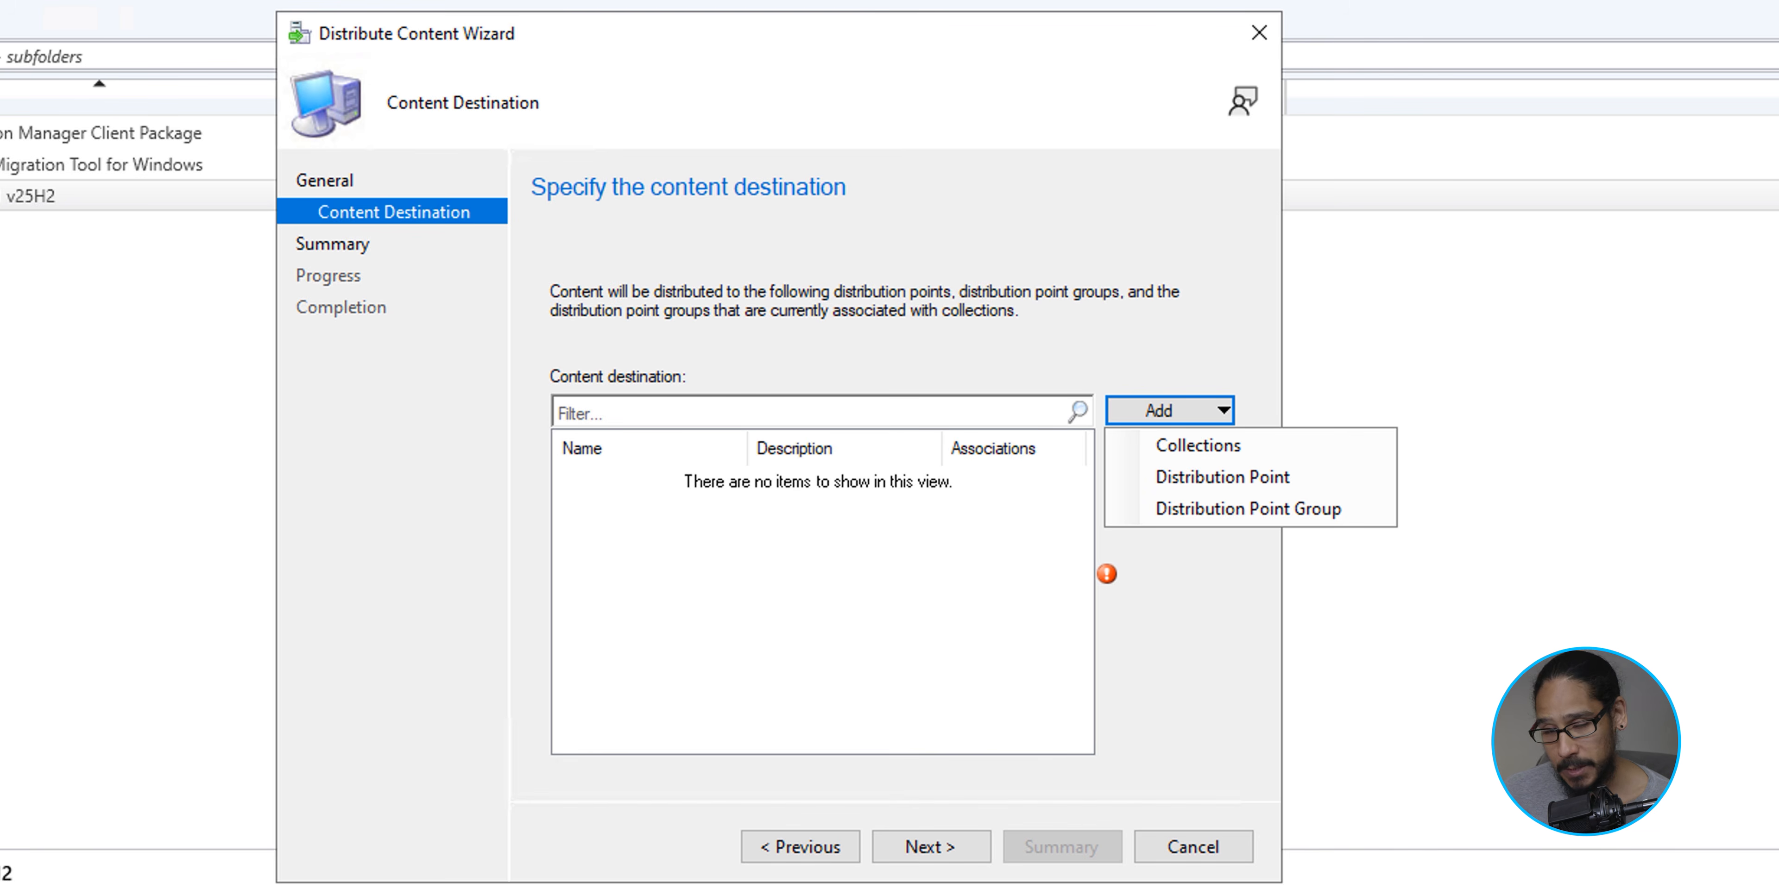
{"action": "left_click", "coordinate": [1222, 477]}
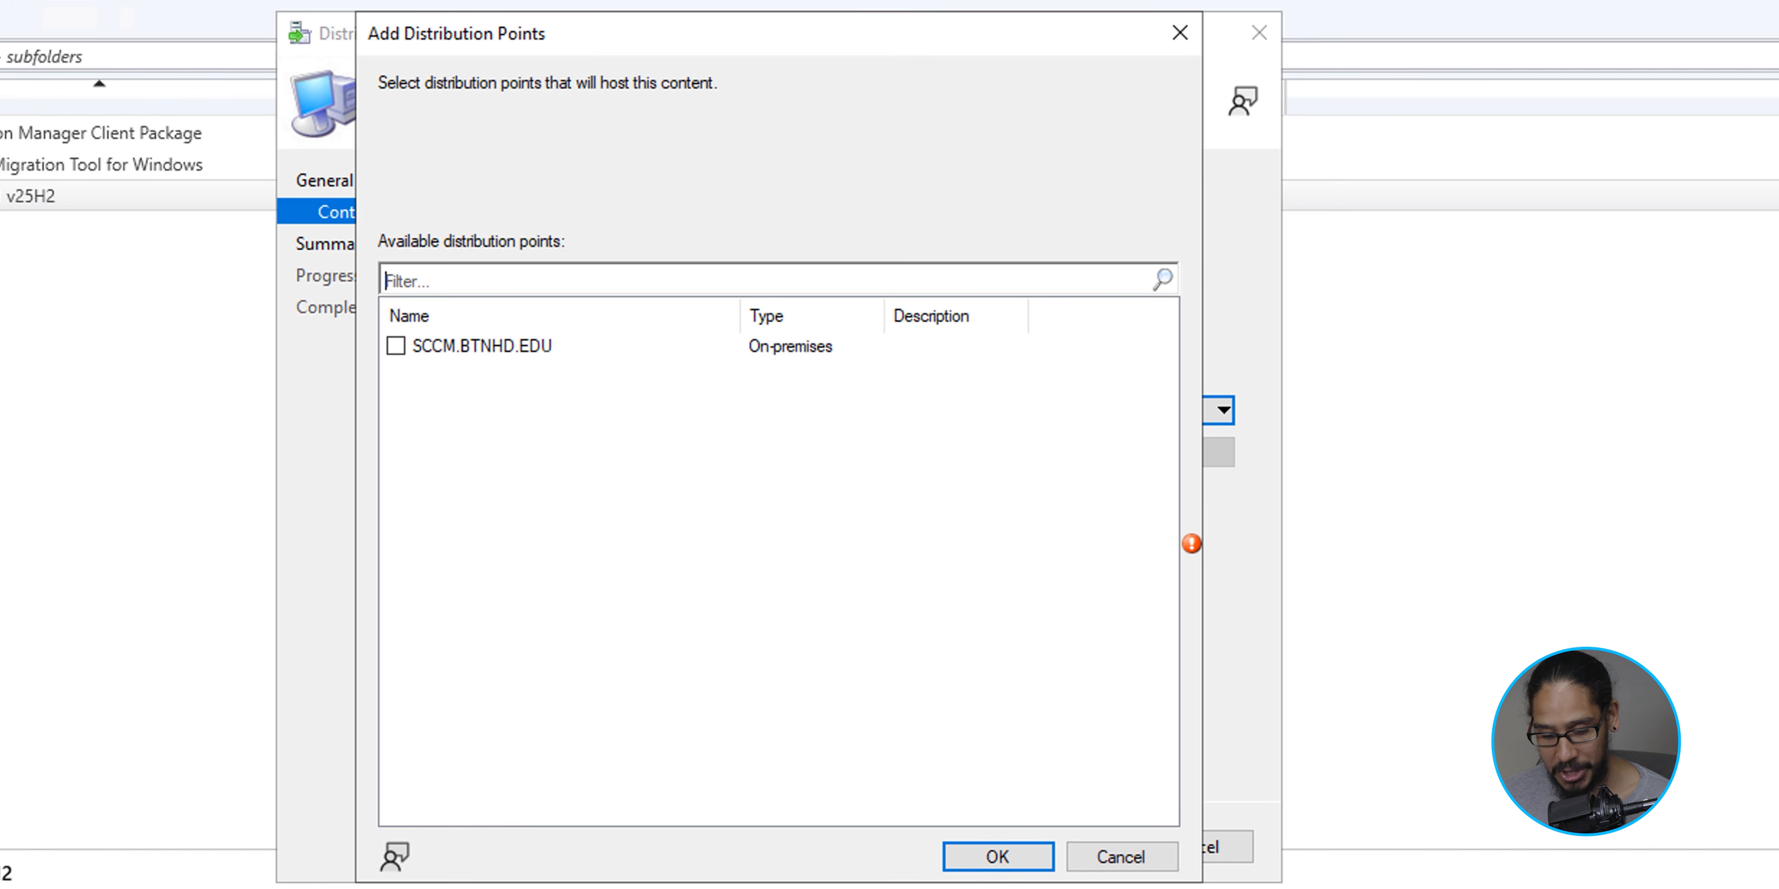
{"action": "left_click", "coordinate": [396, 346]}
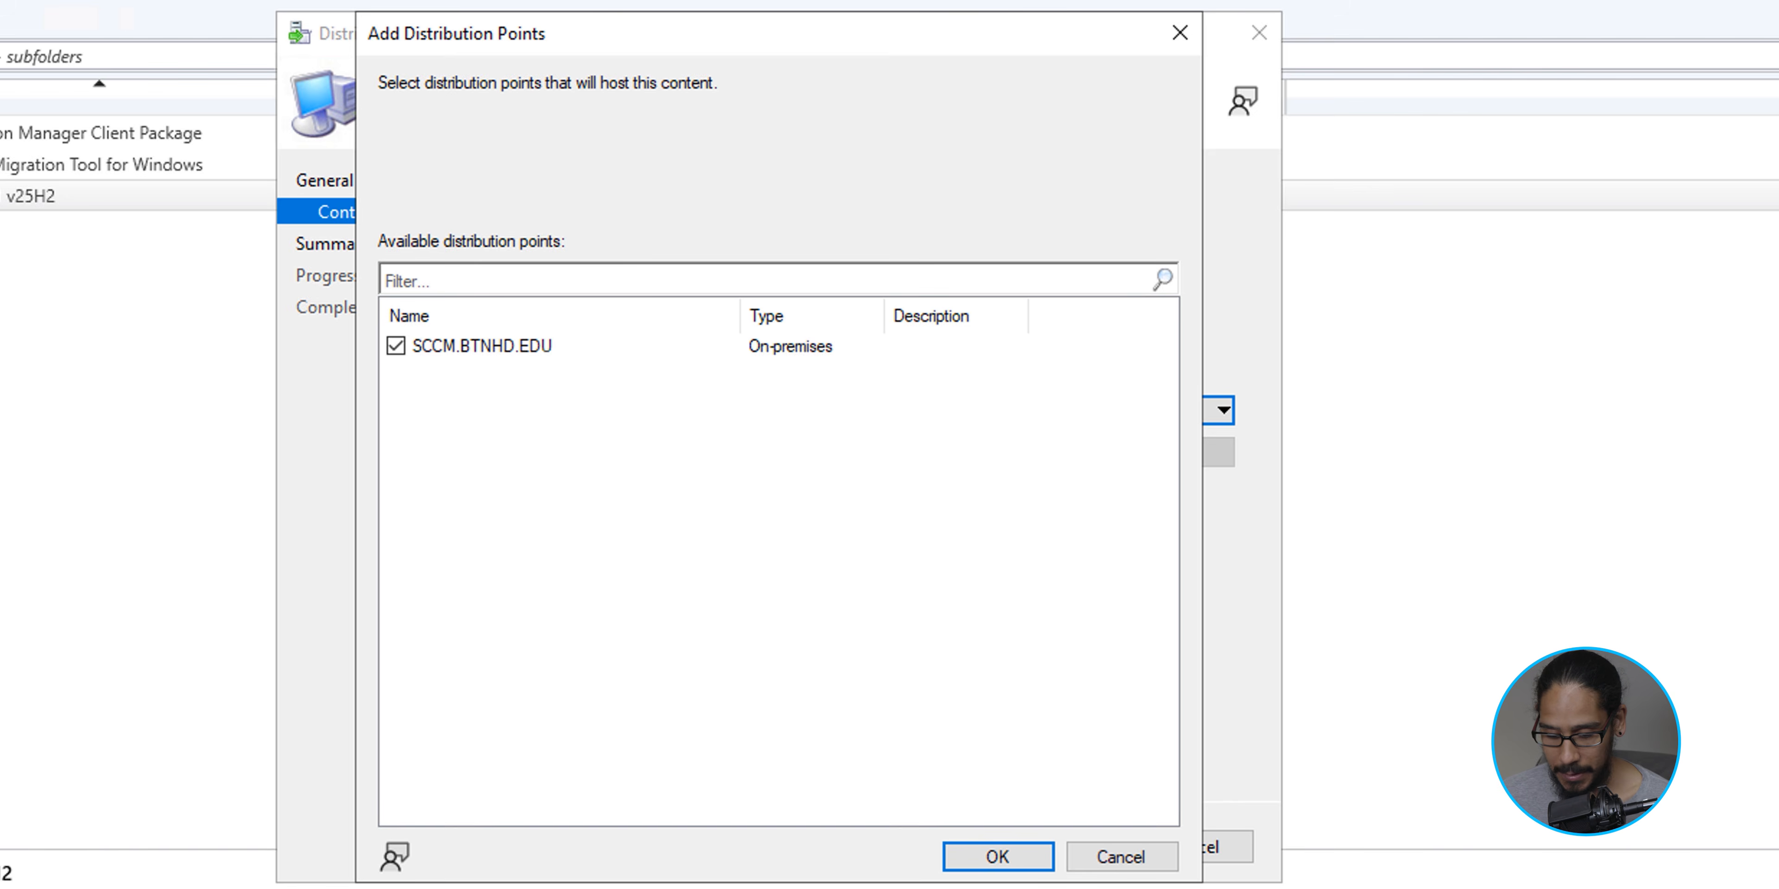
{"action": "key", "text": "Return"}
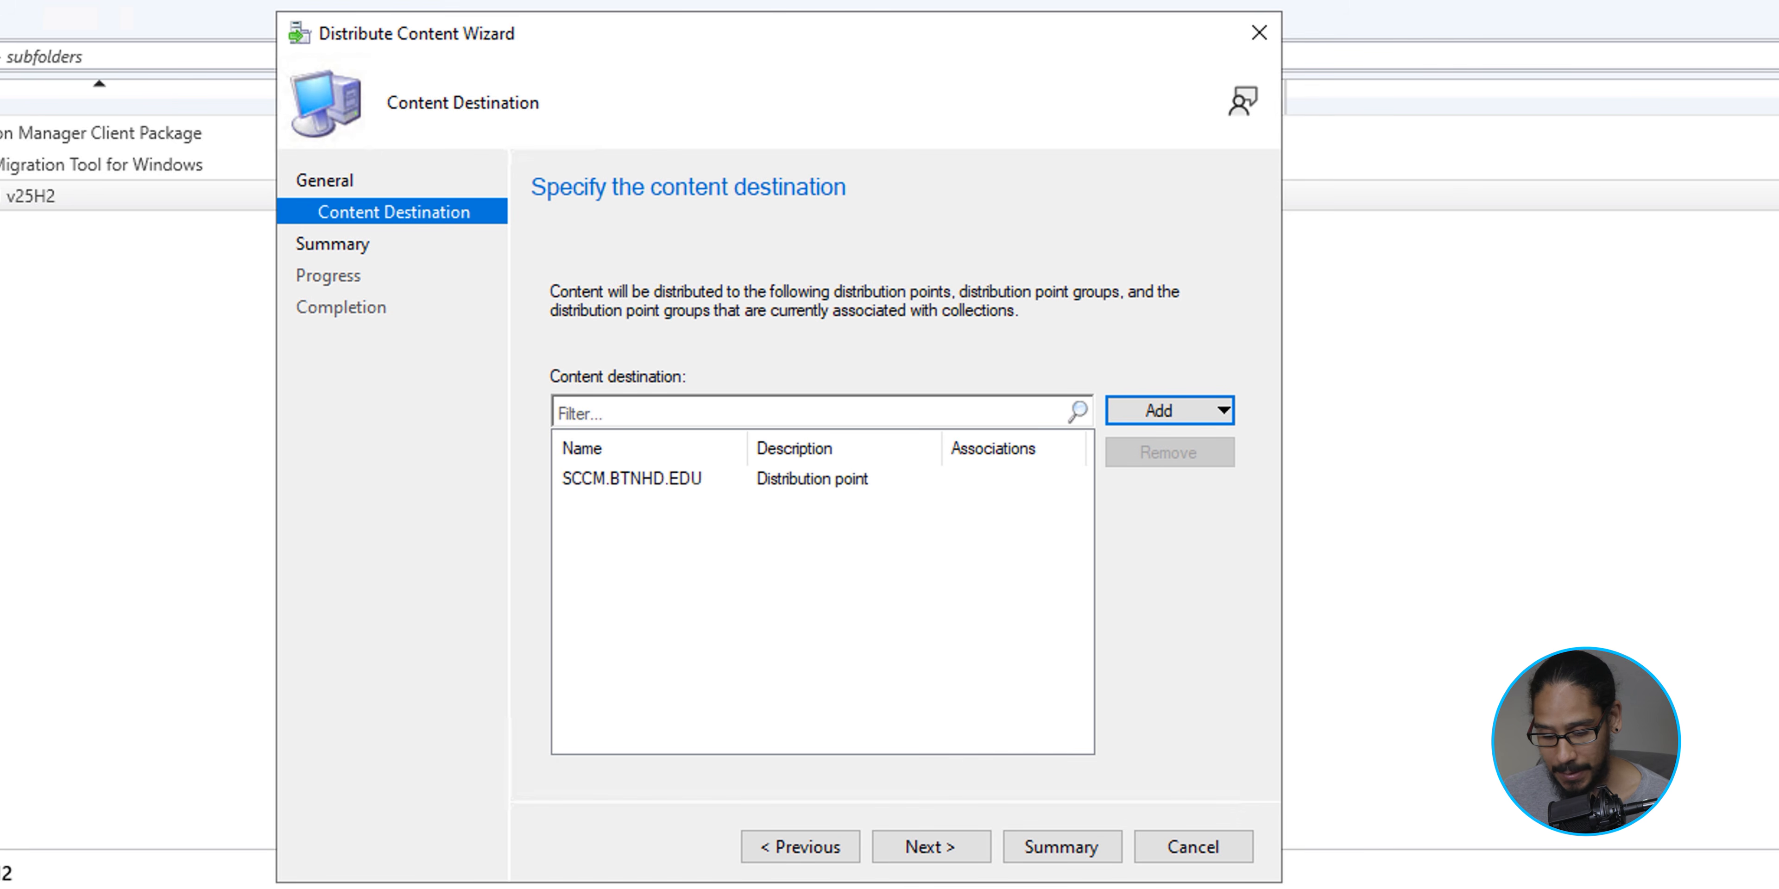
{"action": "key", "text": "alt+n"}
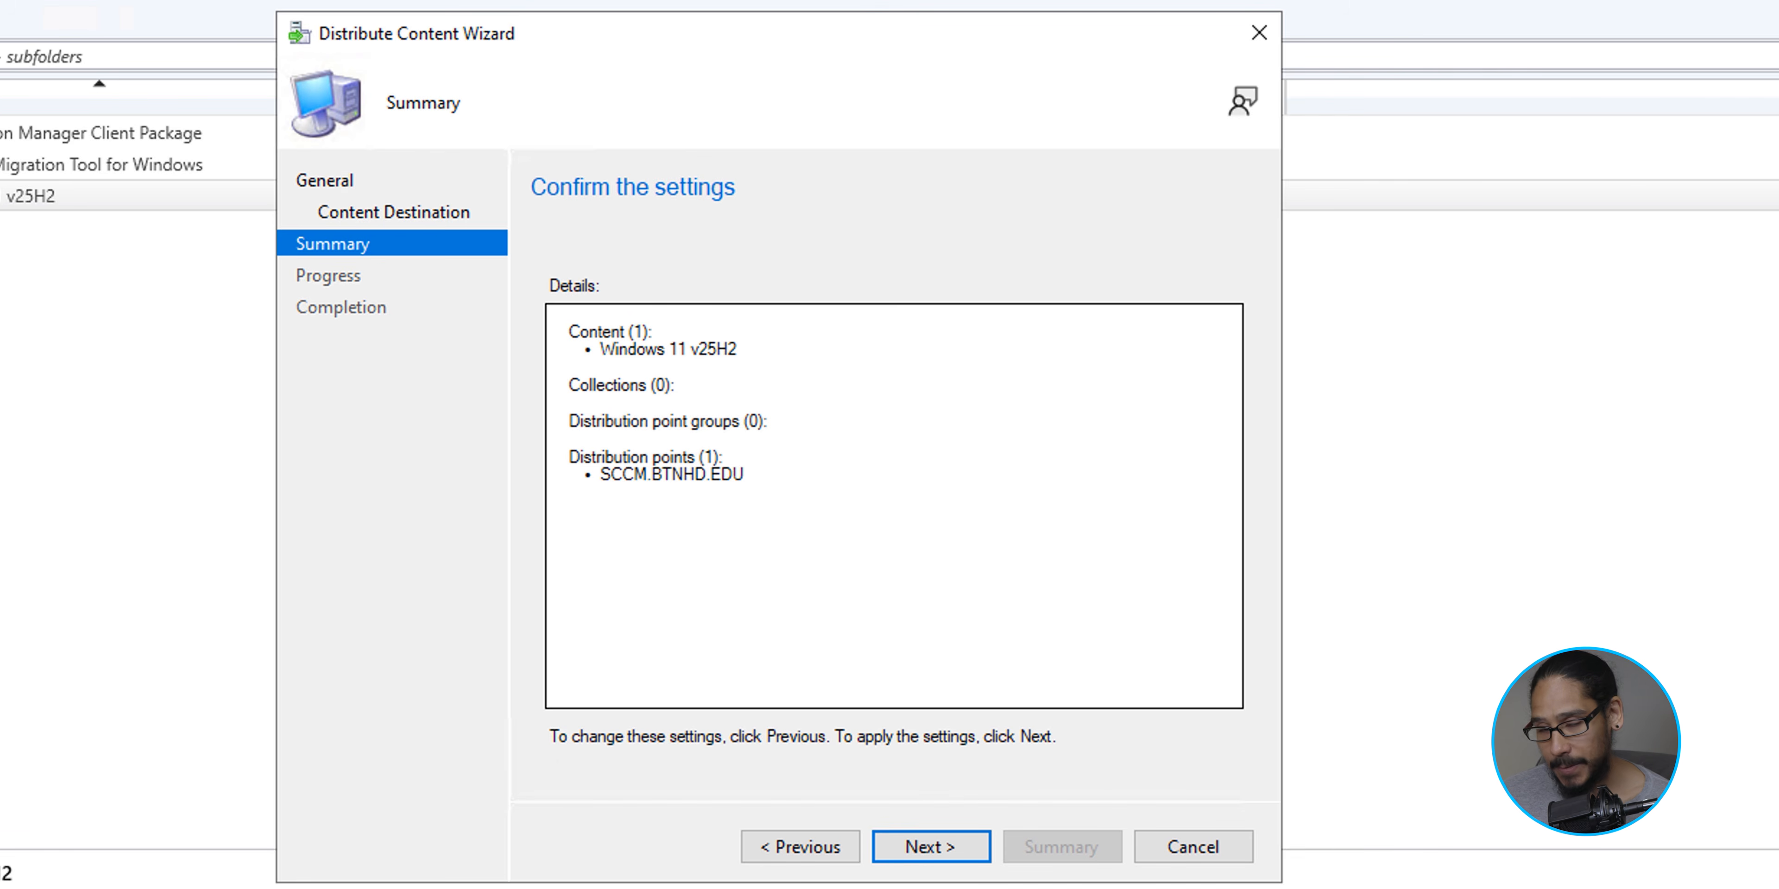
{"action": "key", "text": "alt+n"}
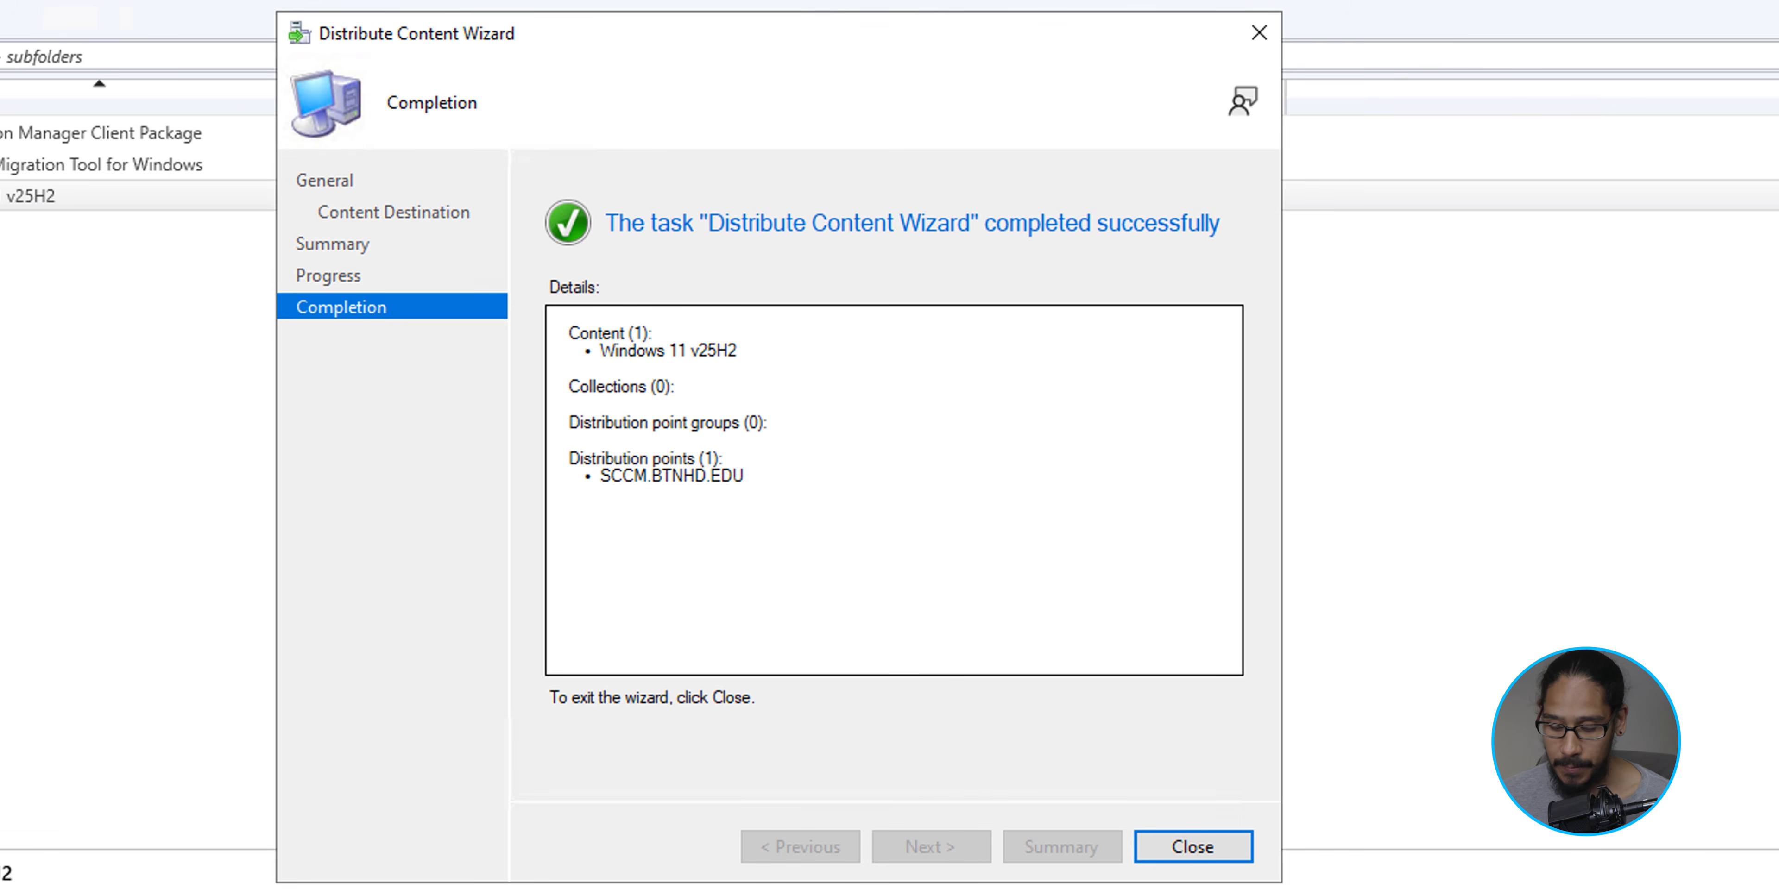
{"action": "key", "text": "Return"}
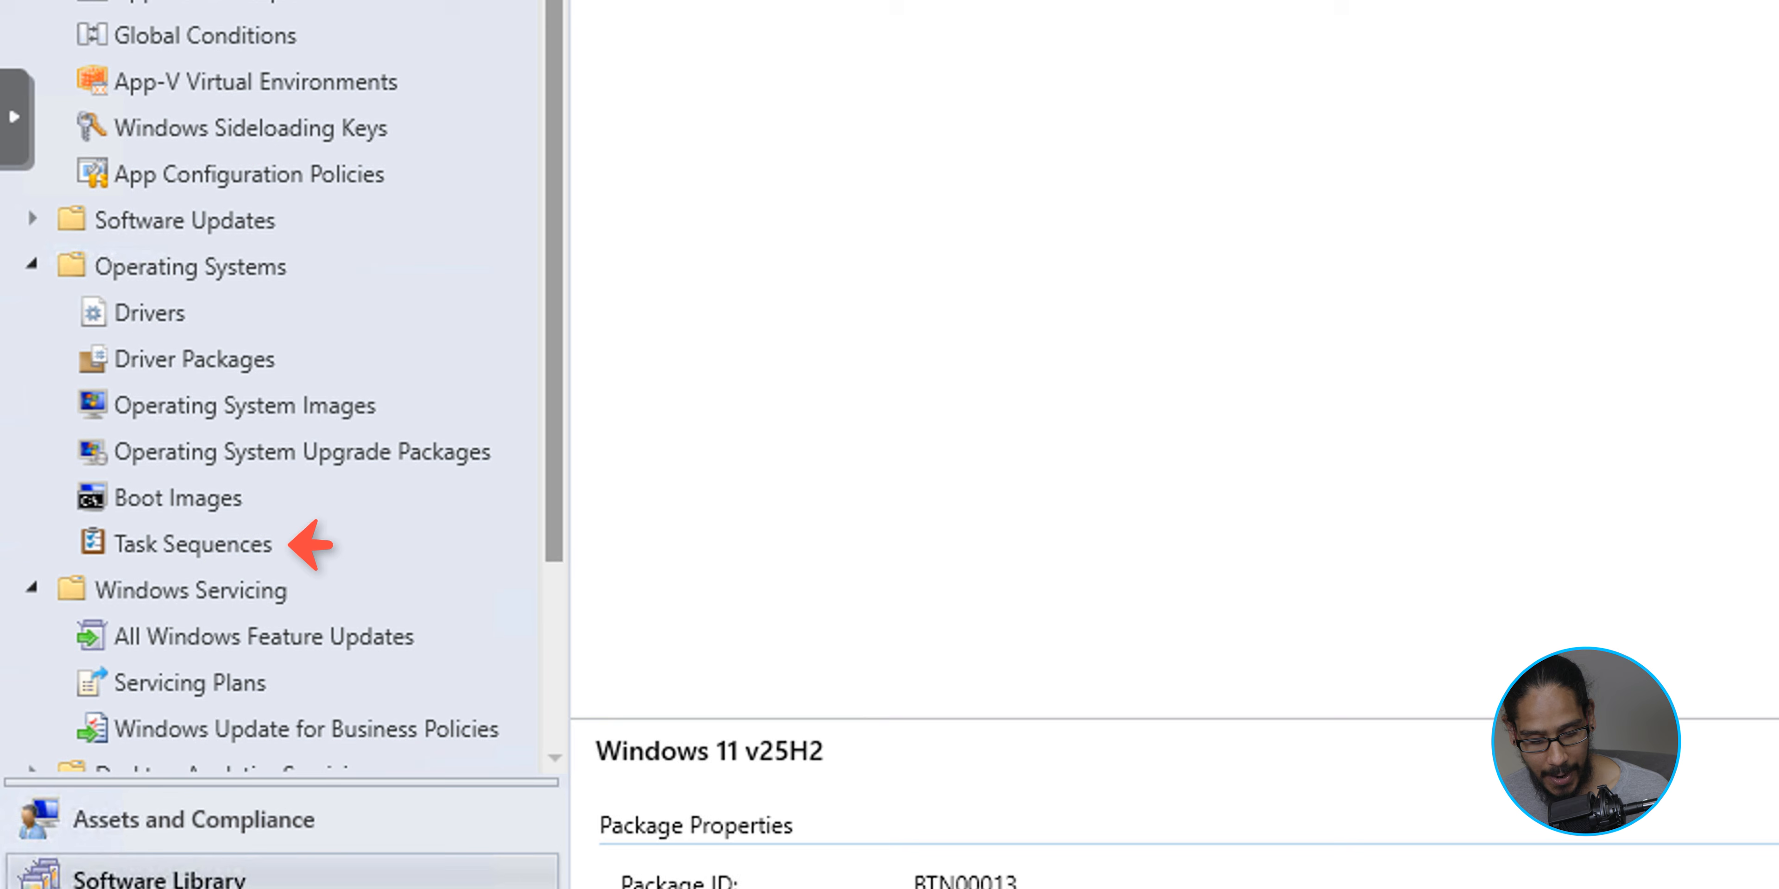
- Start a new task sequence that upgrades an operating system from an upgrade package, named BTNHD - Upgrade to Windows 11 25H2
{"action": "left_click", "coordinate": [193, 545]}
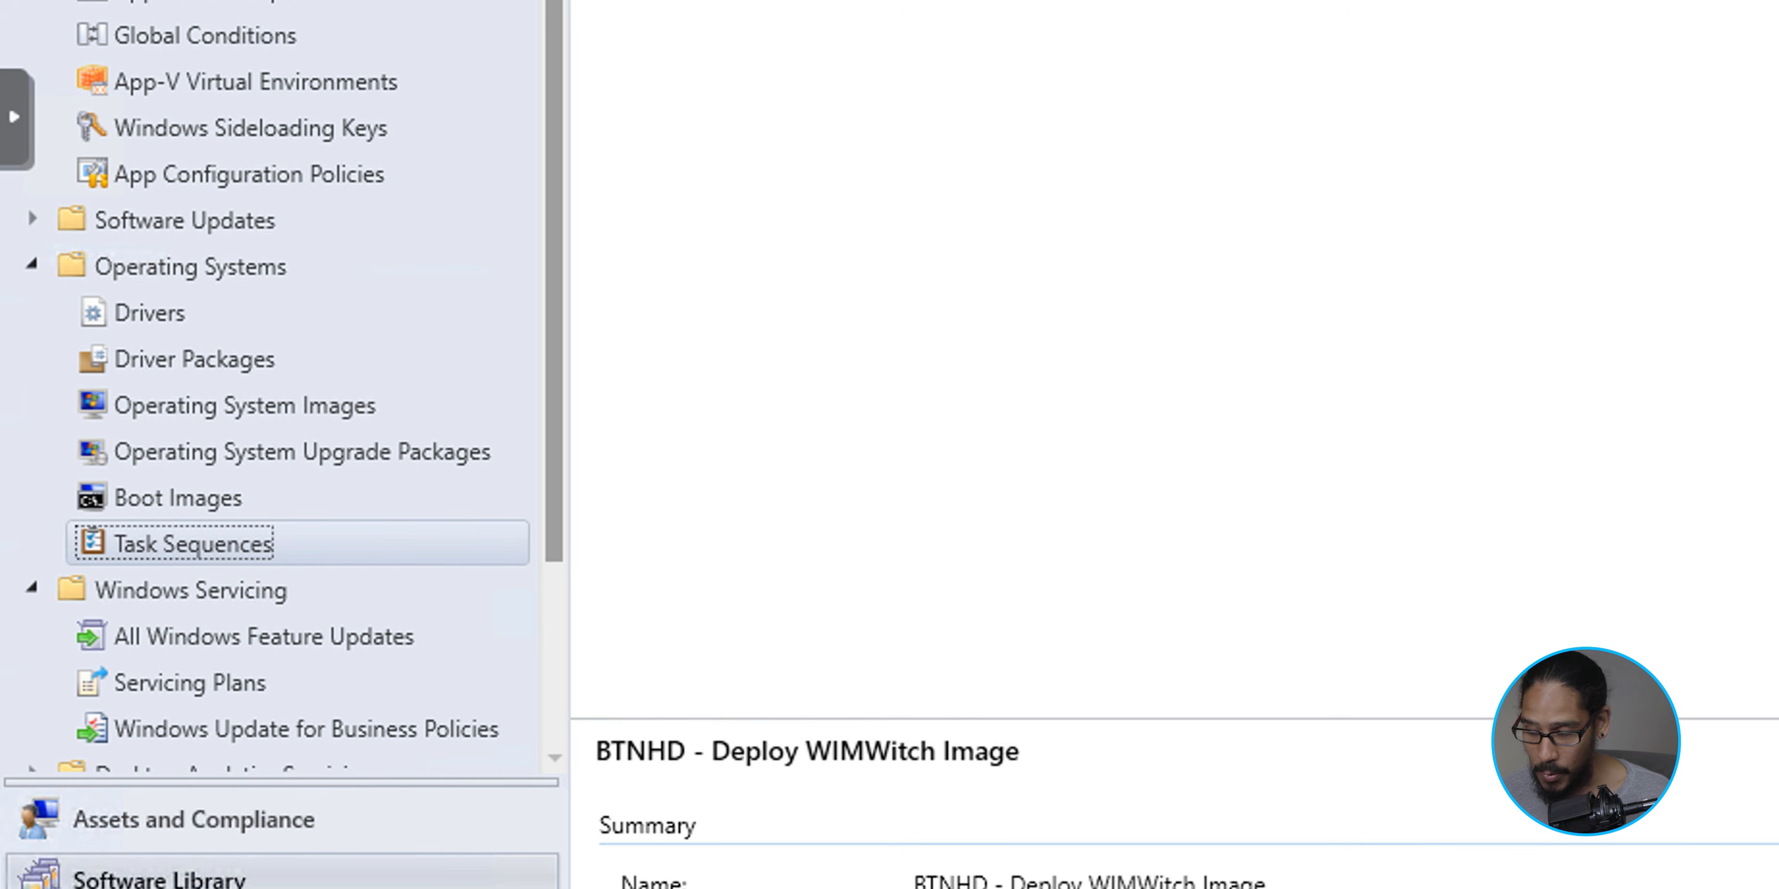
{"action": "right_click", "coordinate": [225, 558]}
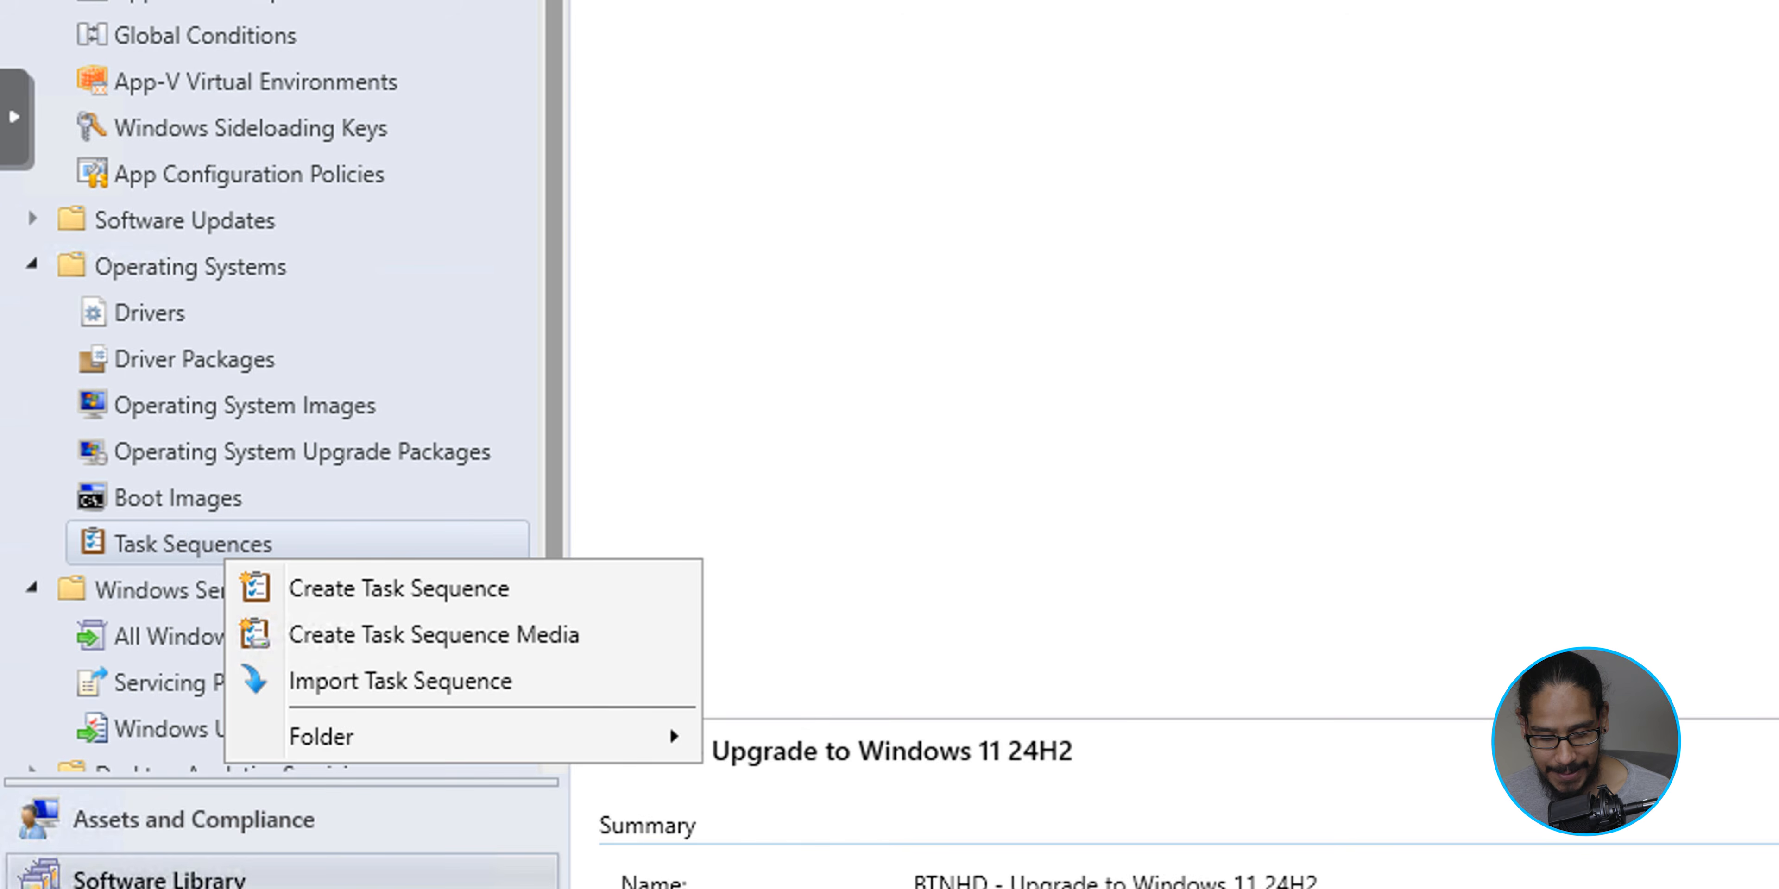
{"action": "left_click", "coordinate": [398, 588]}
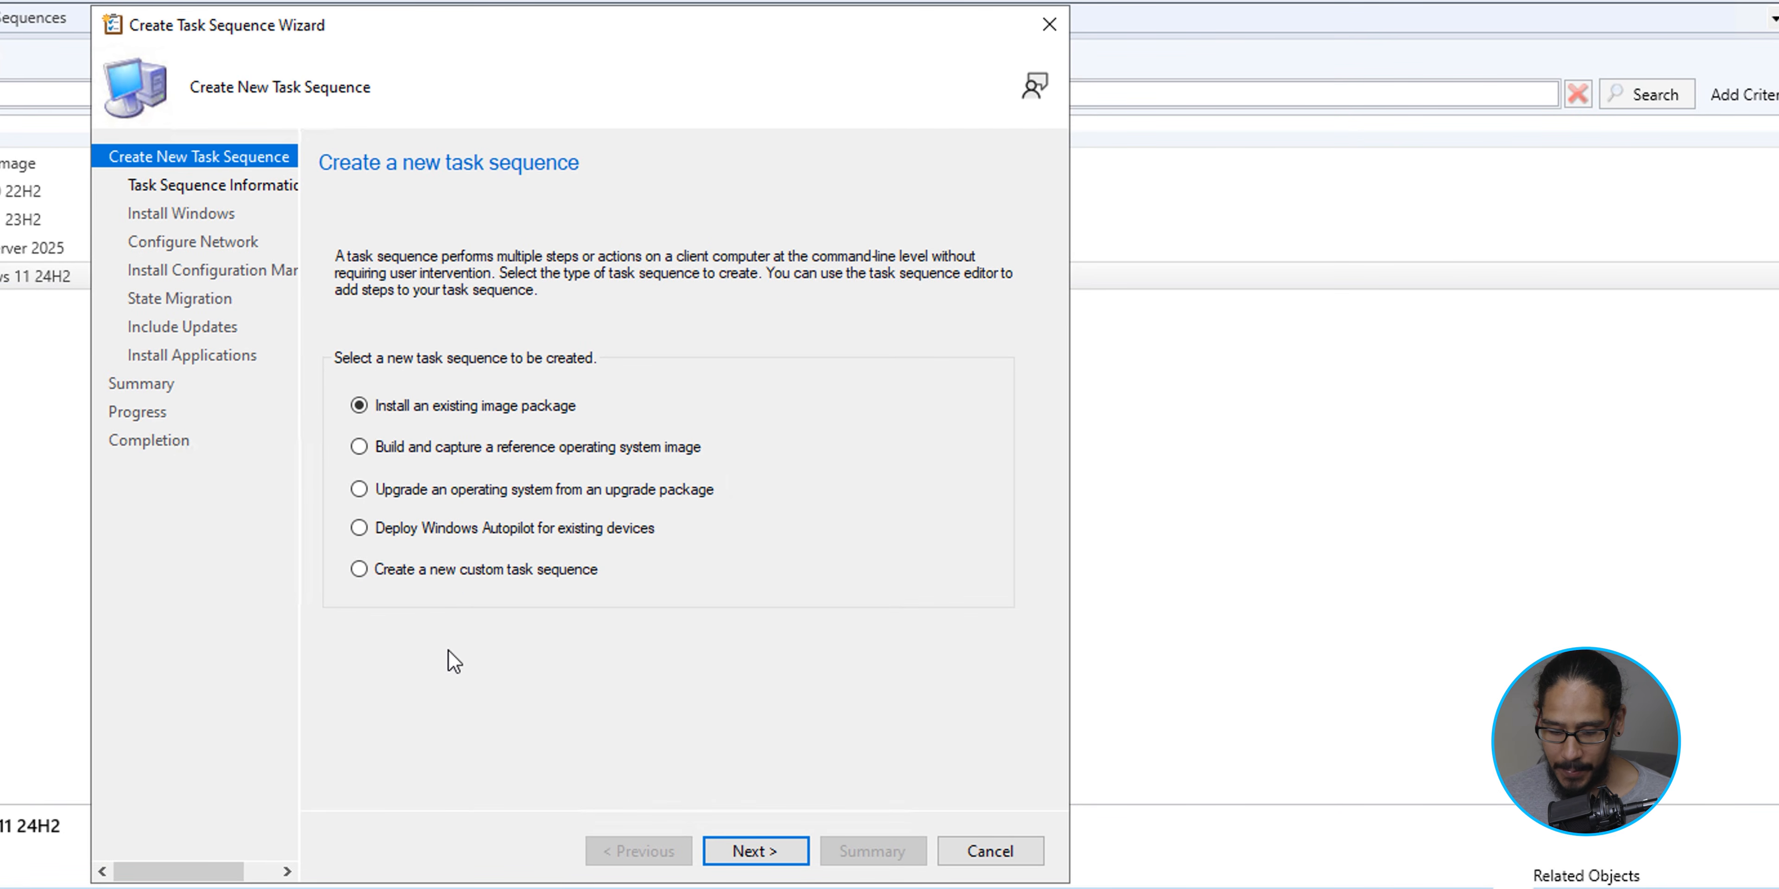
{"action": "key", "text": "Down"}
{"action": "key", "text": "Down"}
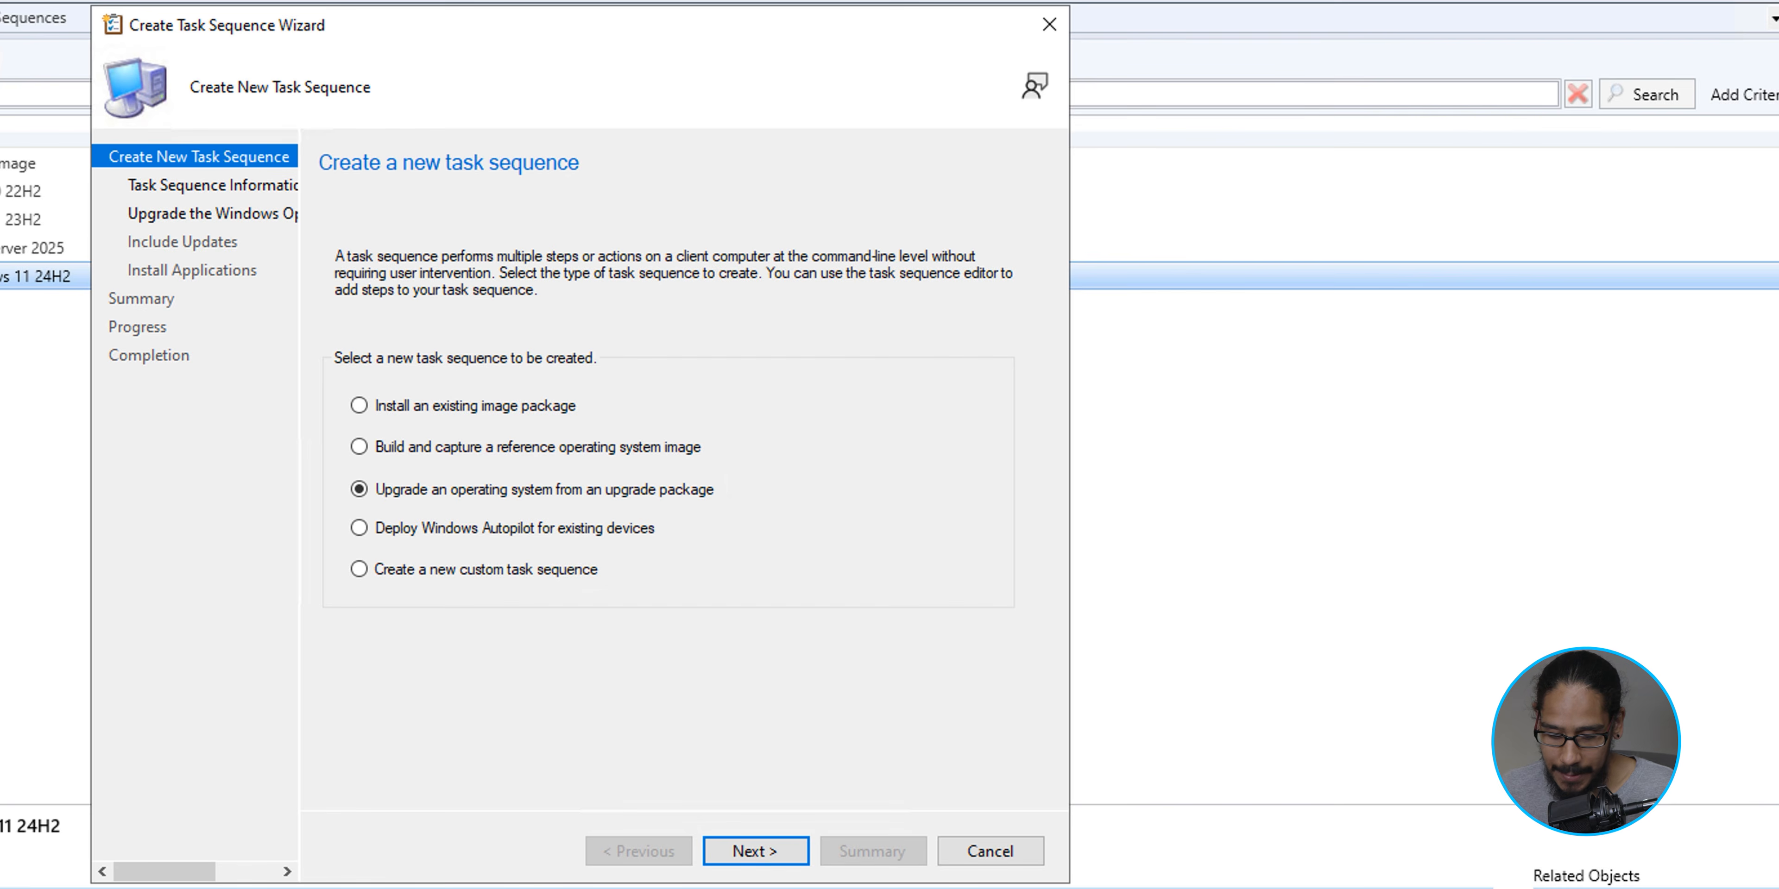
{"action": "key", "text": "Return"}
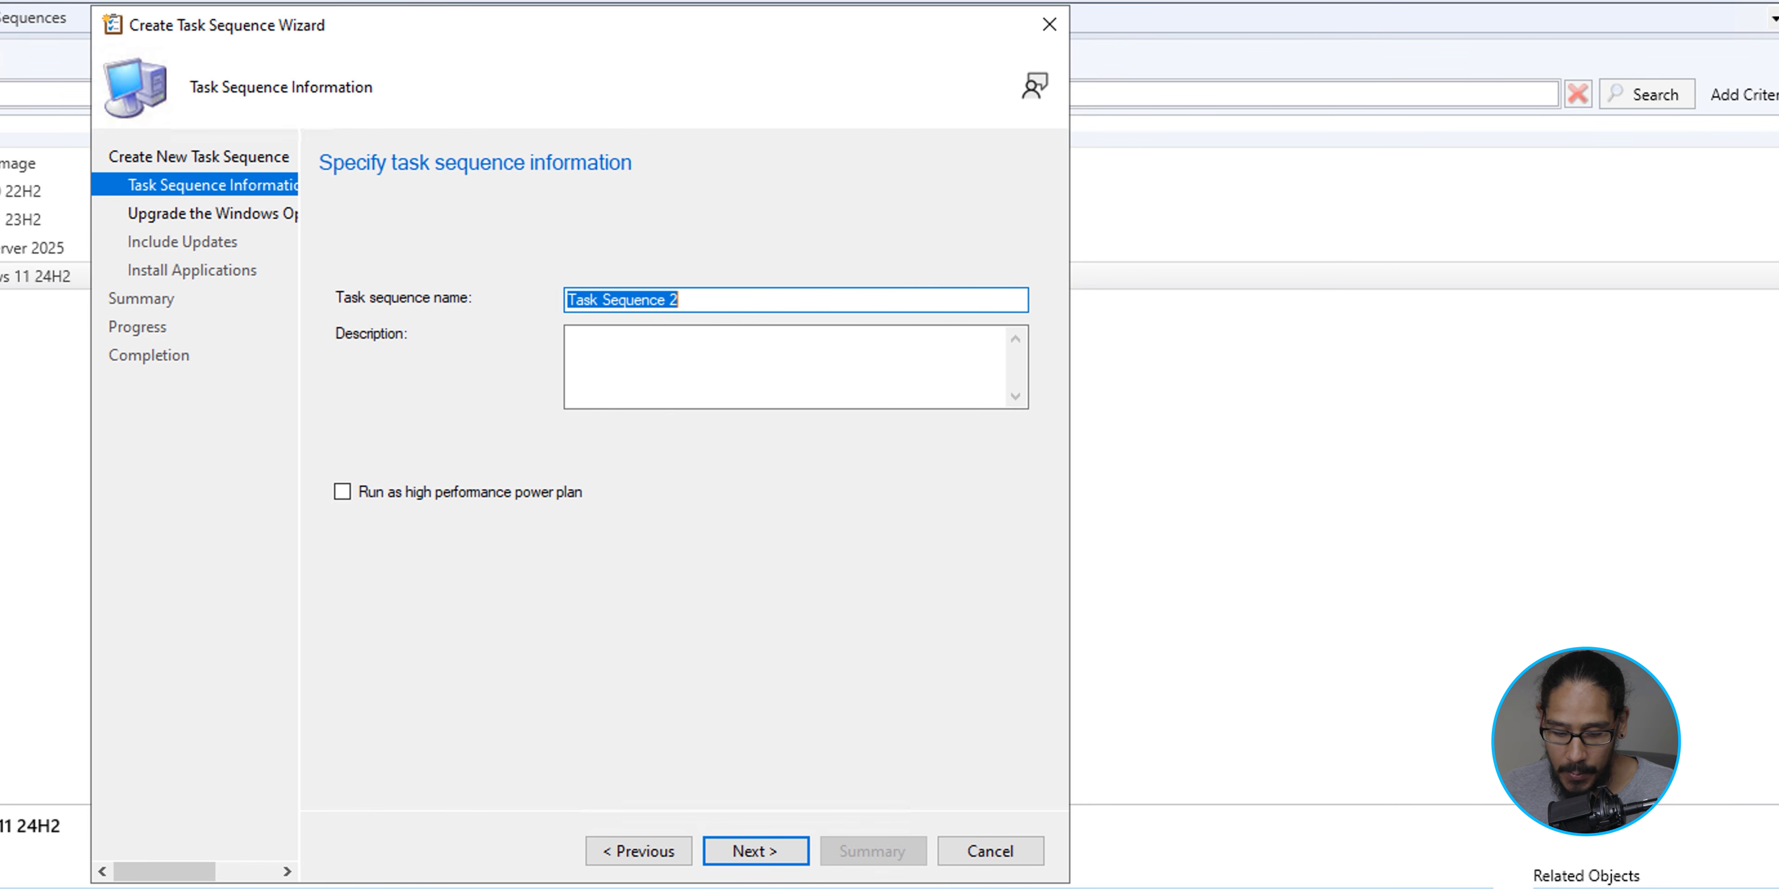
{"action": "type", "text": "BTNHD - Upgrade to Windows 11 25H2"}
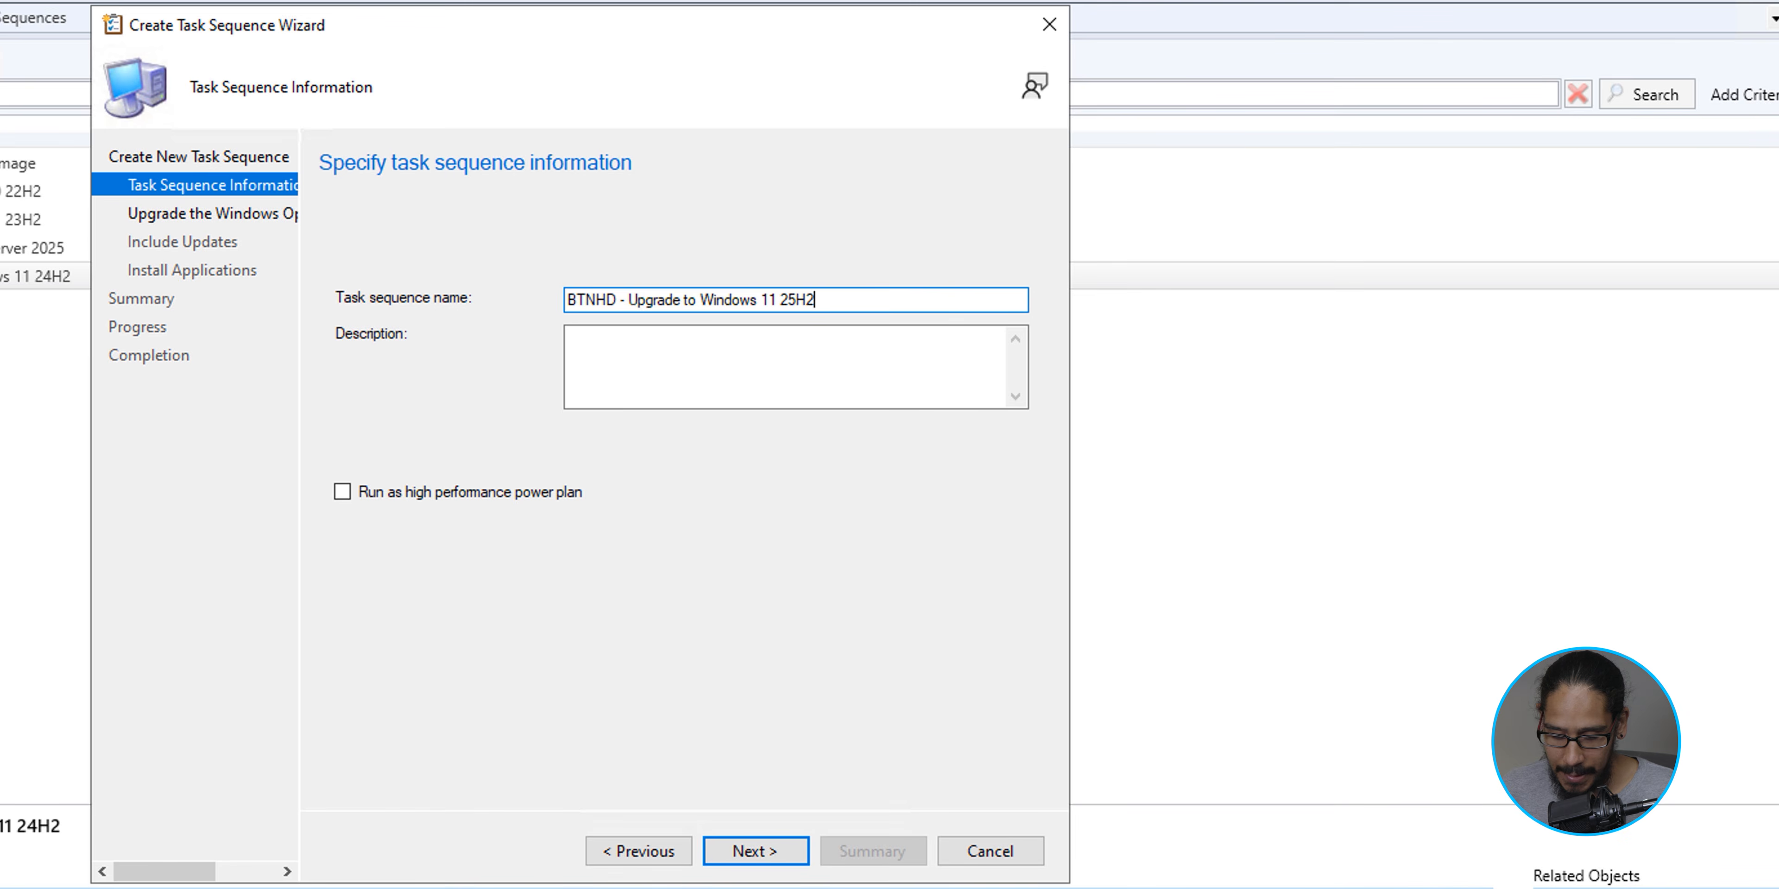
{"action": "key", "text": "Return"}
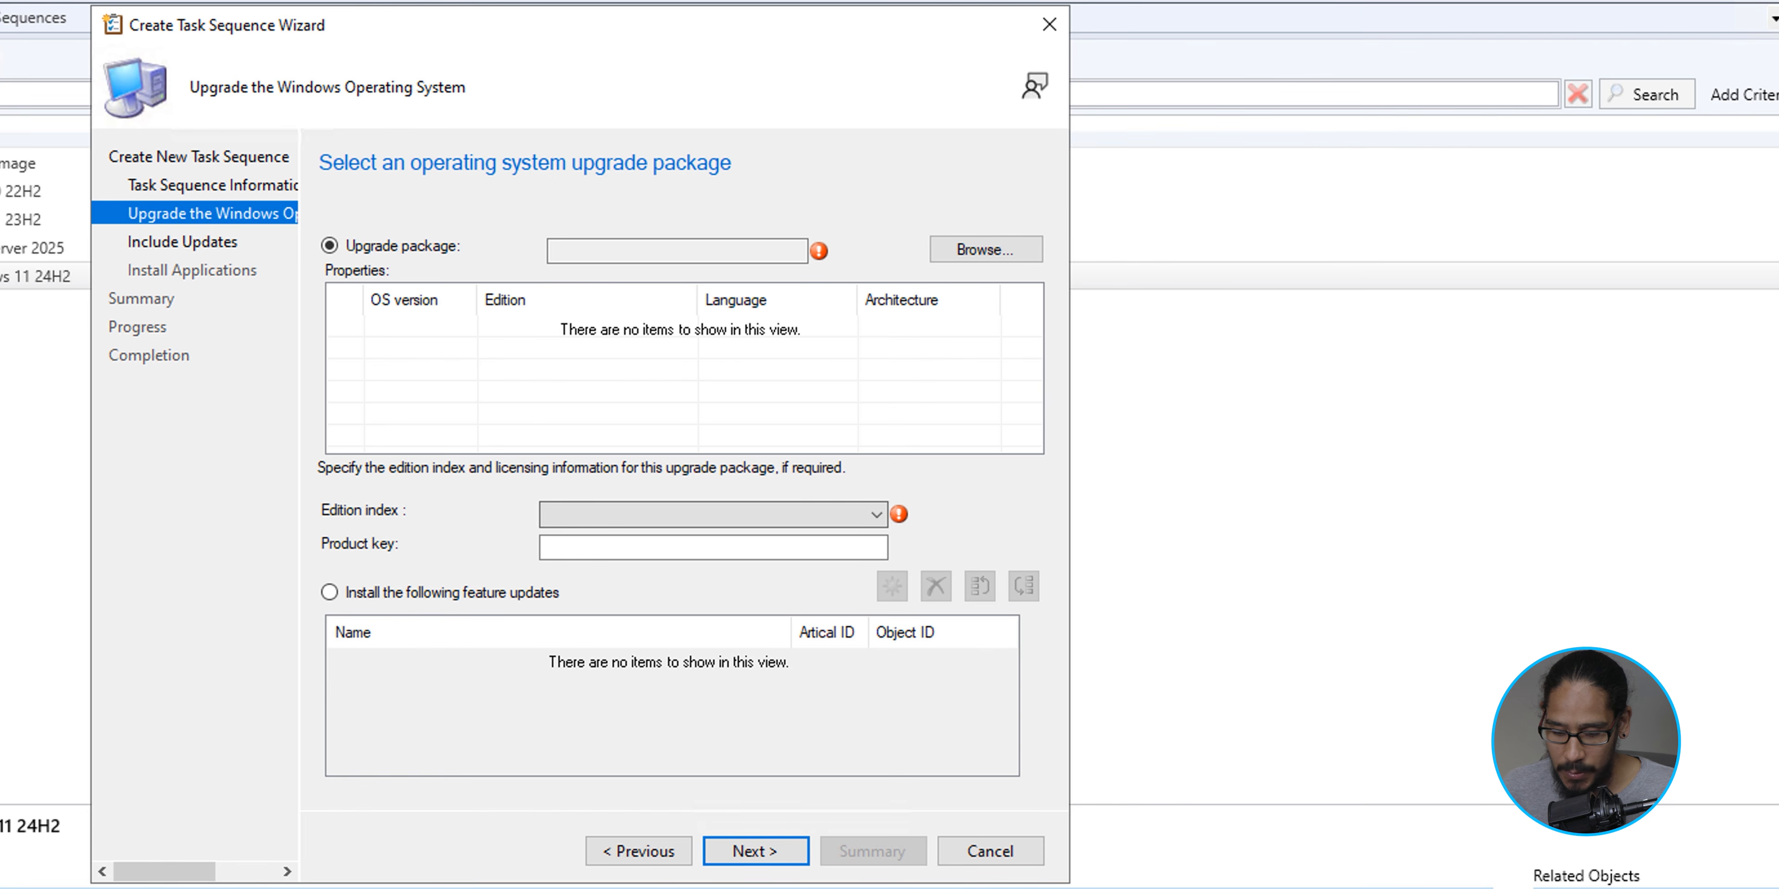
- Select Windows 11 v24H2 Upgrade Package Enterprise en-US for the task sequence and continue to the summary without software updates or applications
{"action": "left_click", "coordinate": [985, 249]}
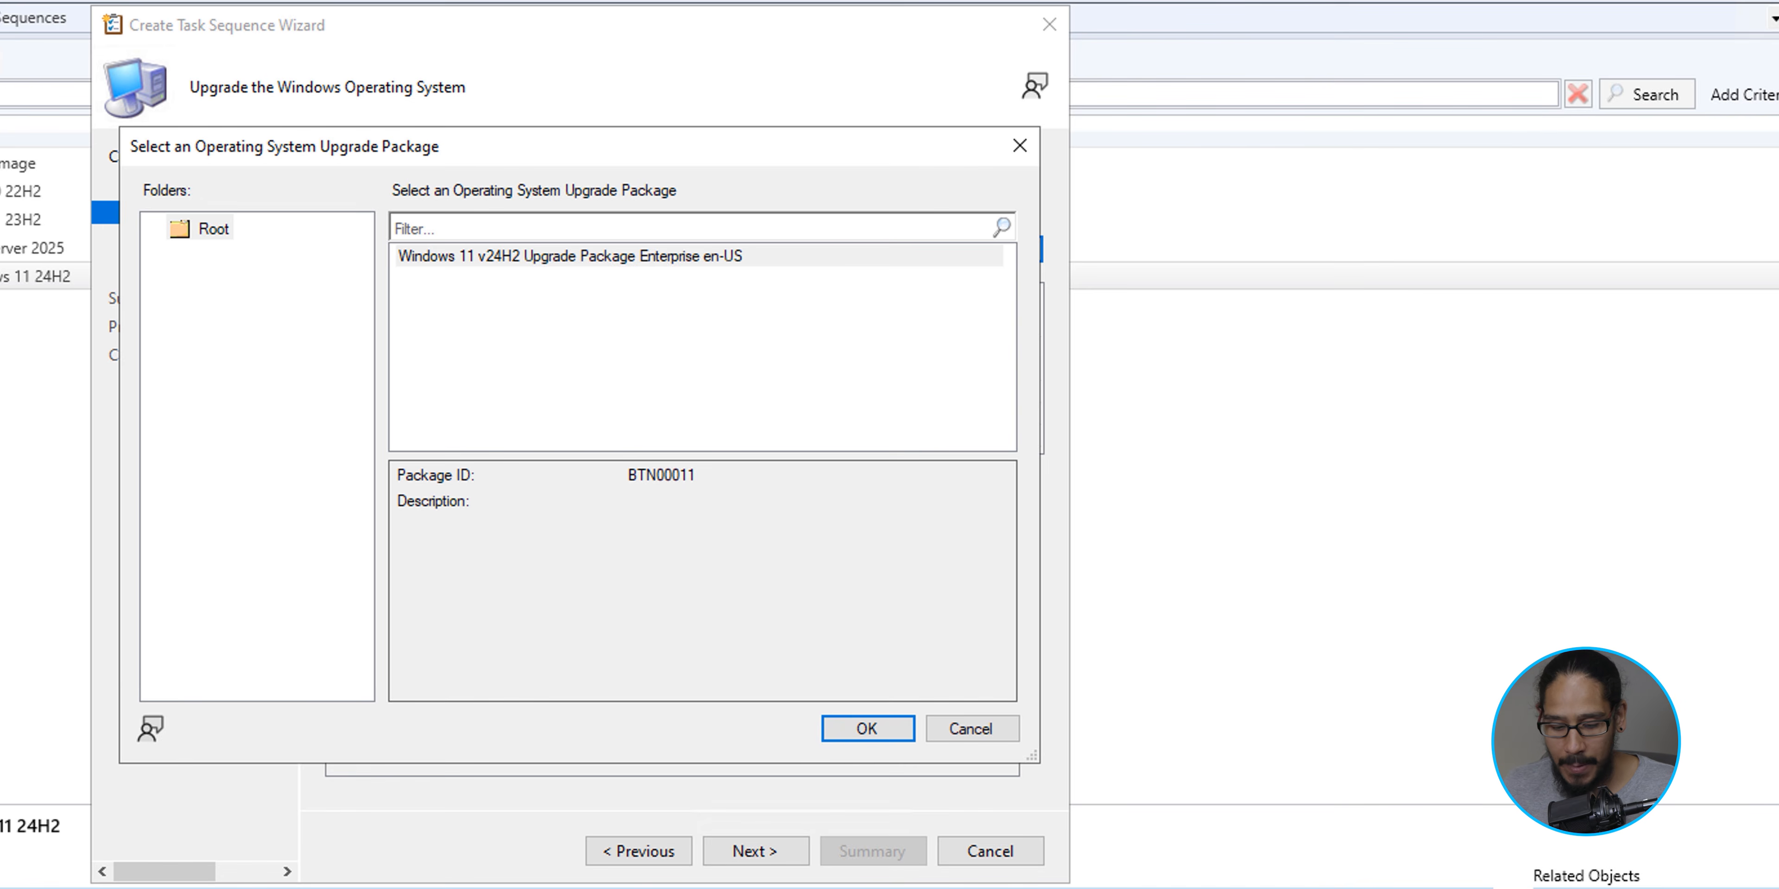
{"action": "left_click", "coordinate": [571, 256]}
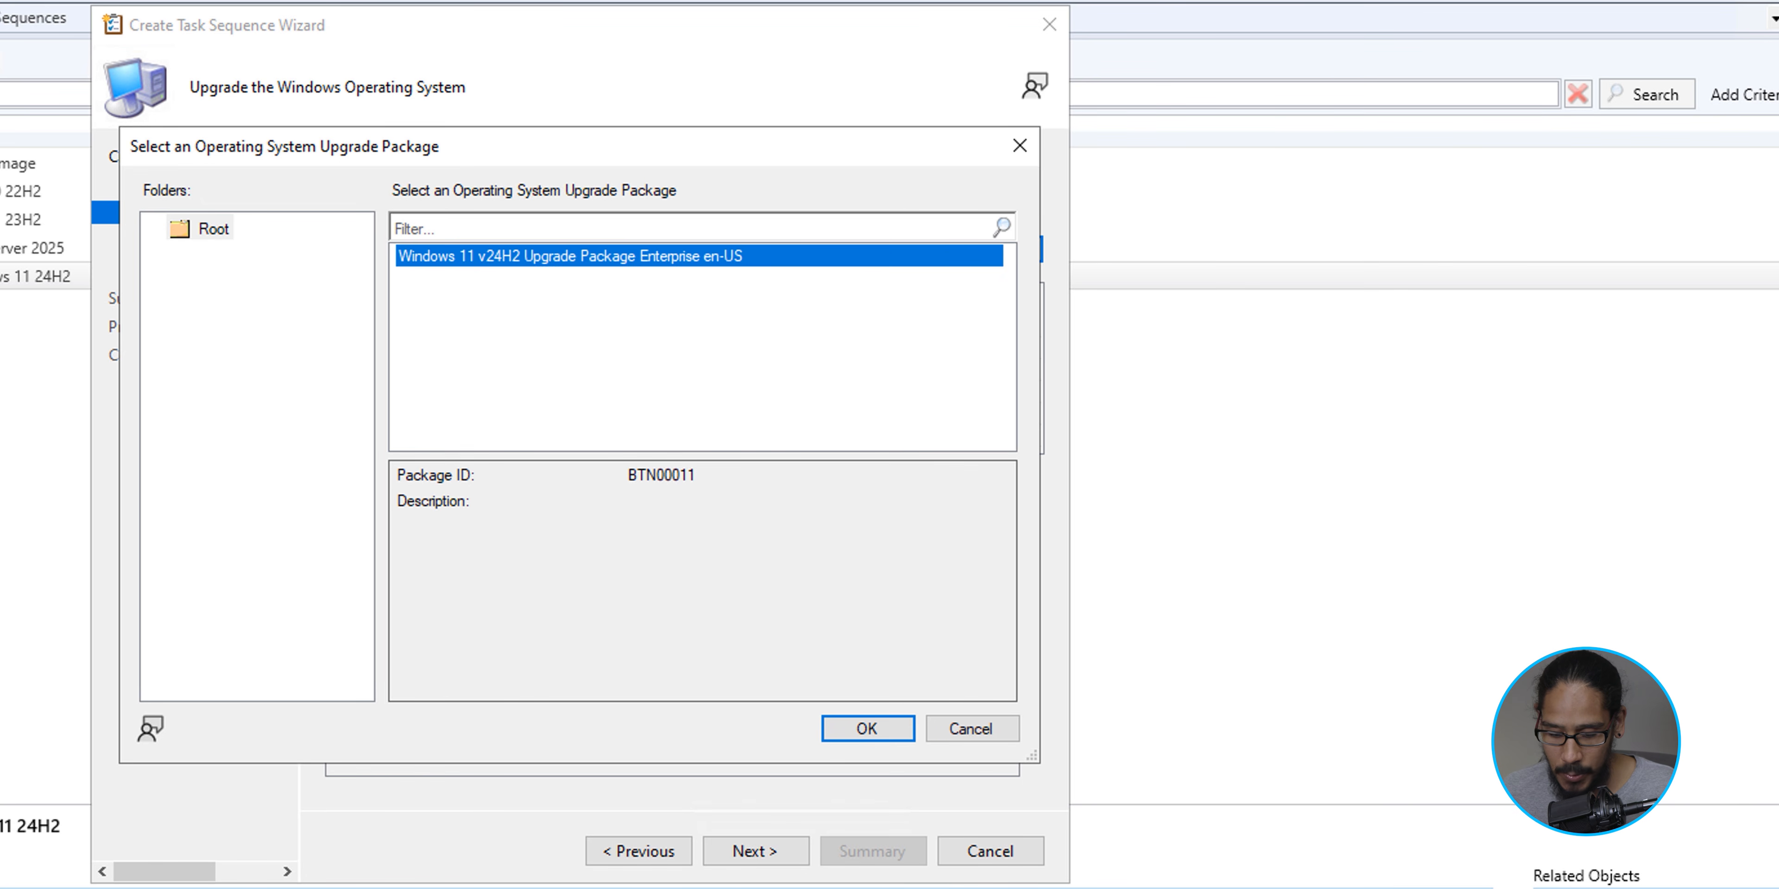
{"action": "key", "text": "Return"}
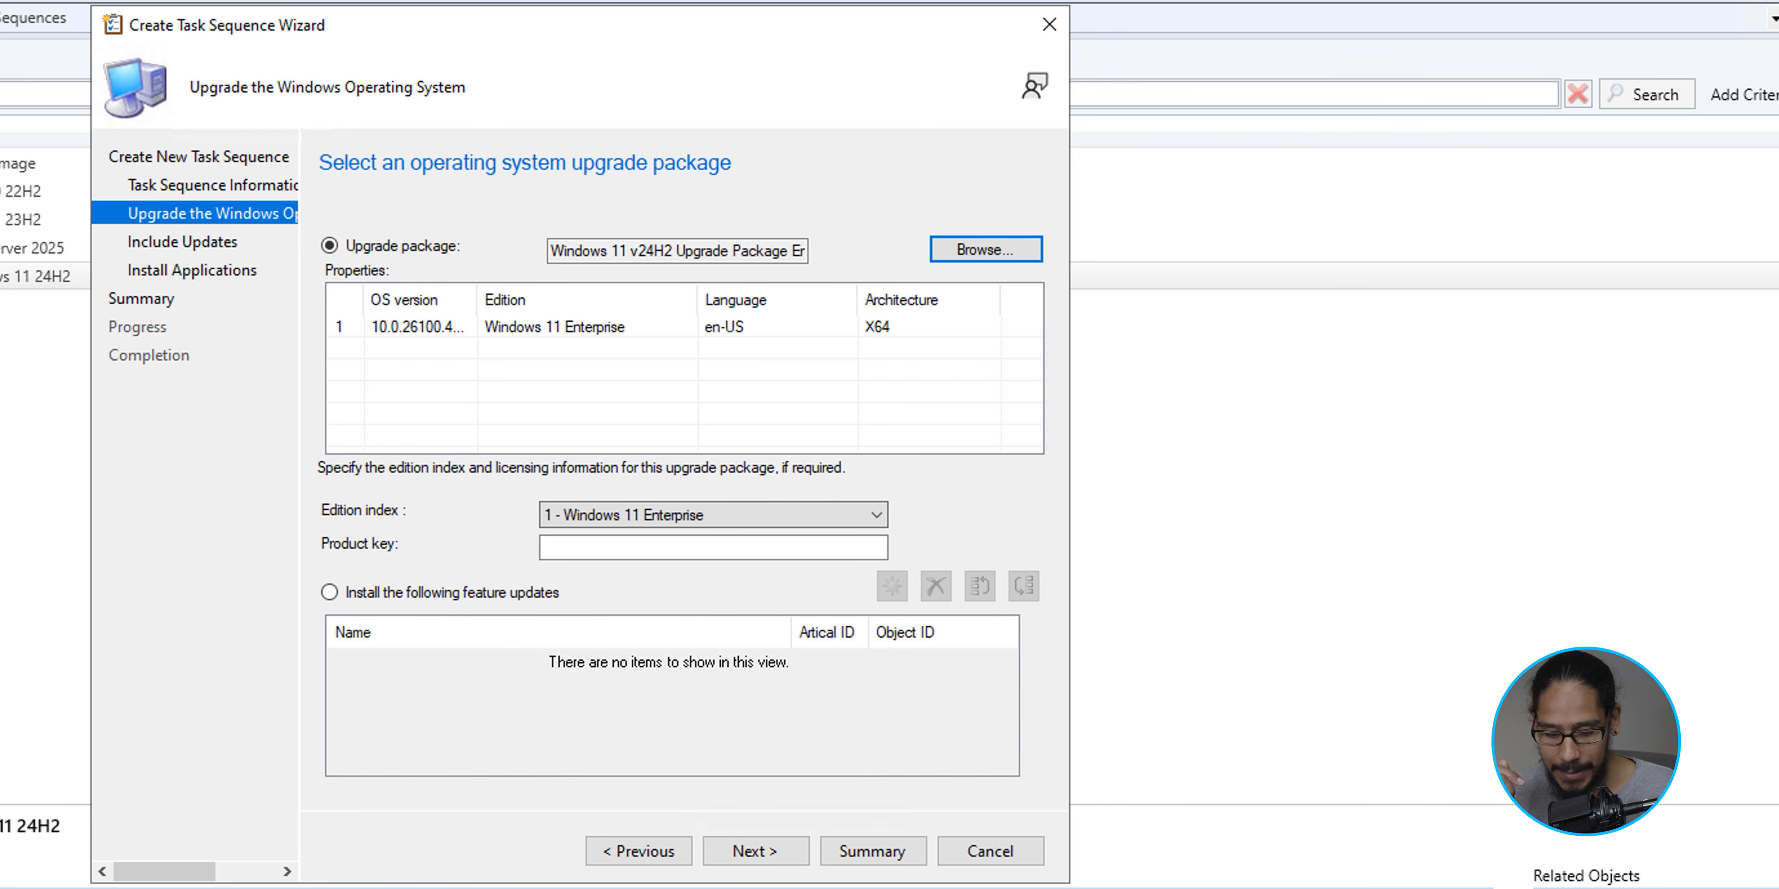
{"action": "key", "text": "alt+n"}
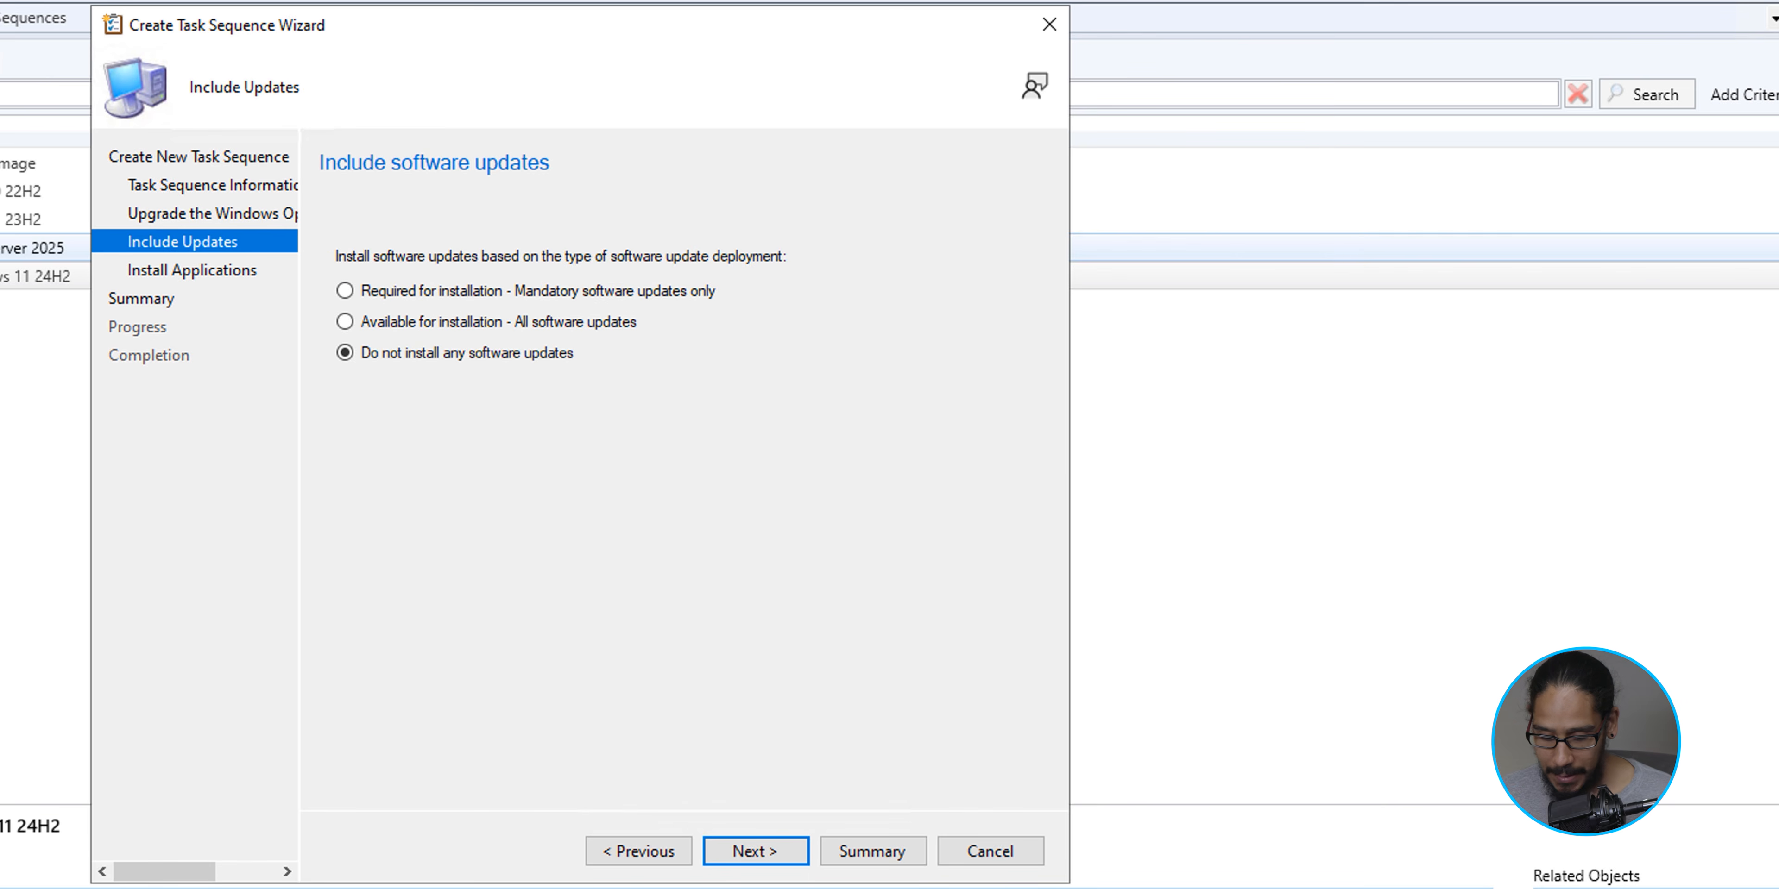
{"action": "key", "text": "alt+n"}
{"action": "key", "text": "alt+n"}
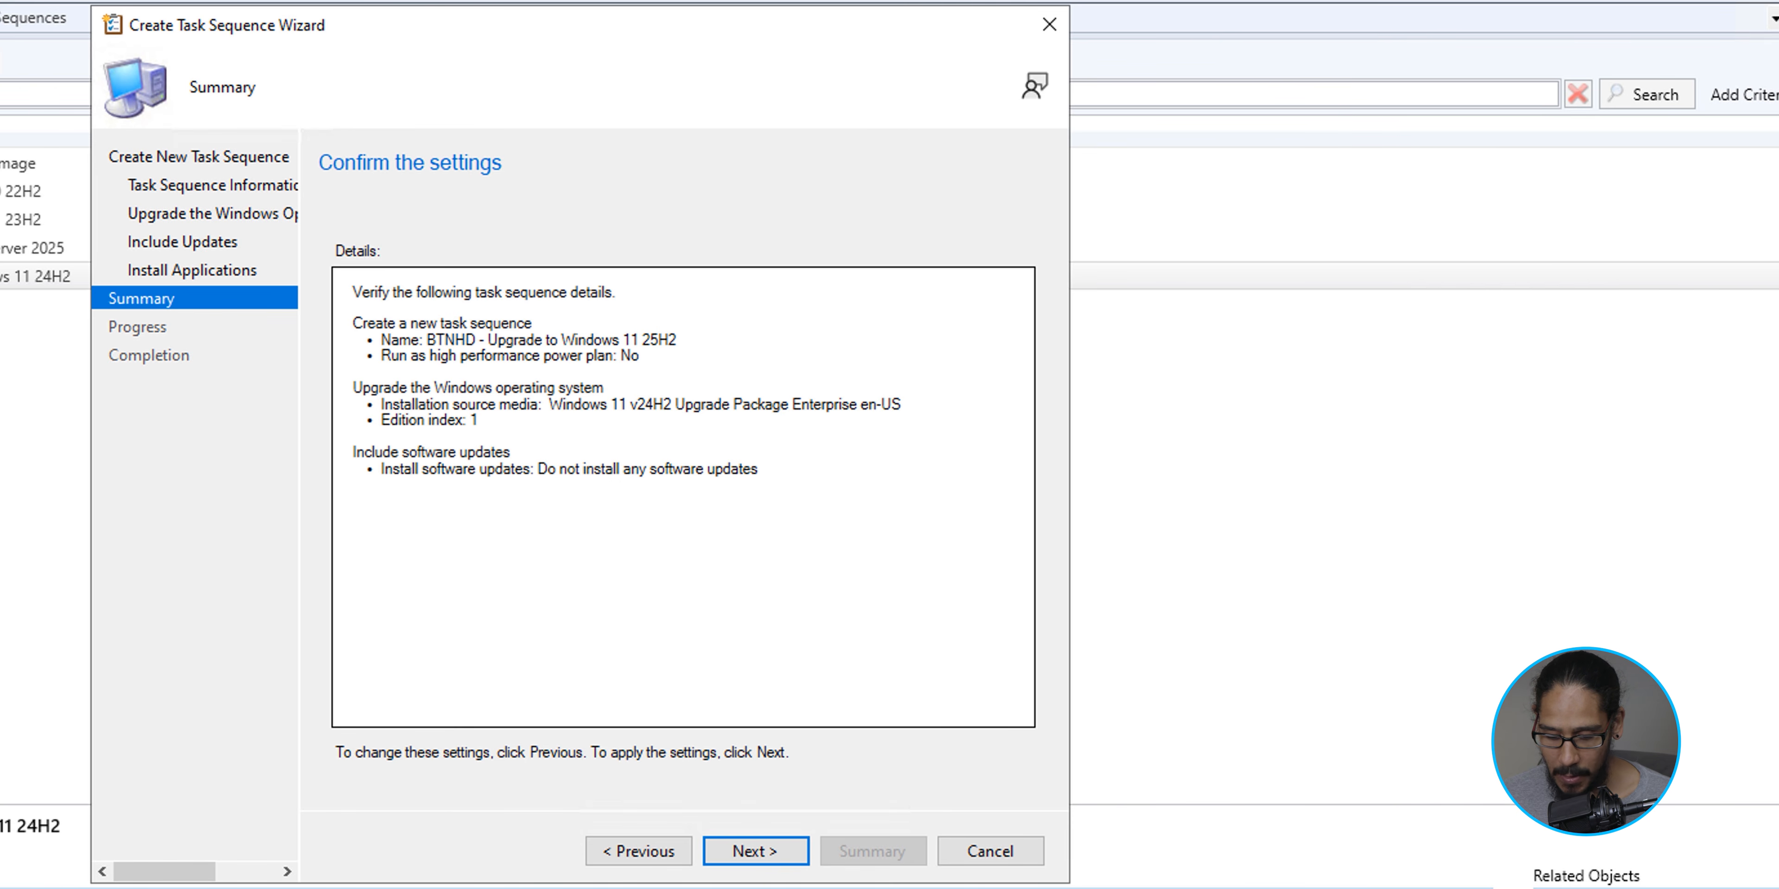
- Finish creating the BTNHD - Upgrade to Windows 11 25H2 task sequence and open it for editing
{"action": "key", "text": "alt+n"}
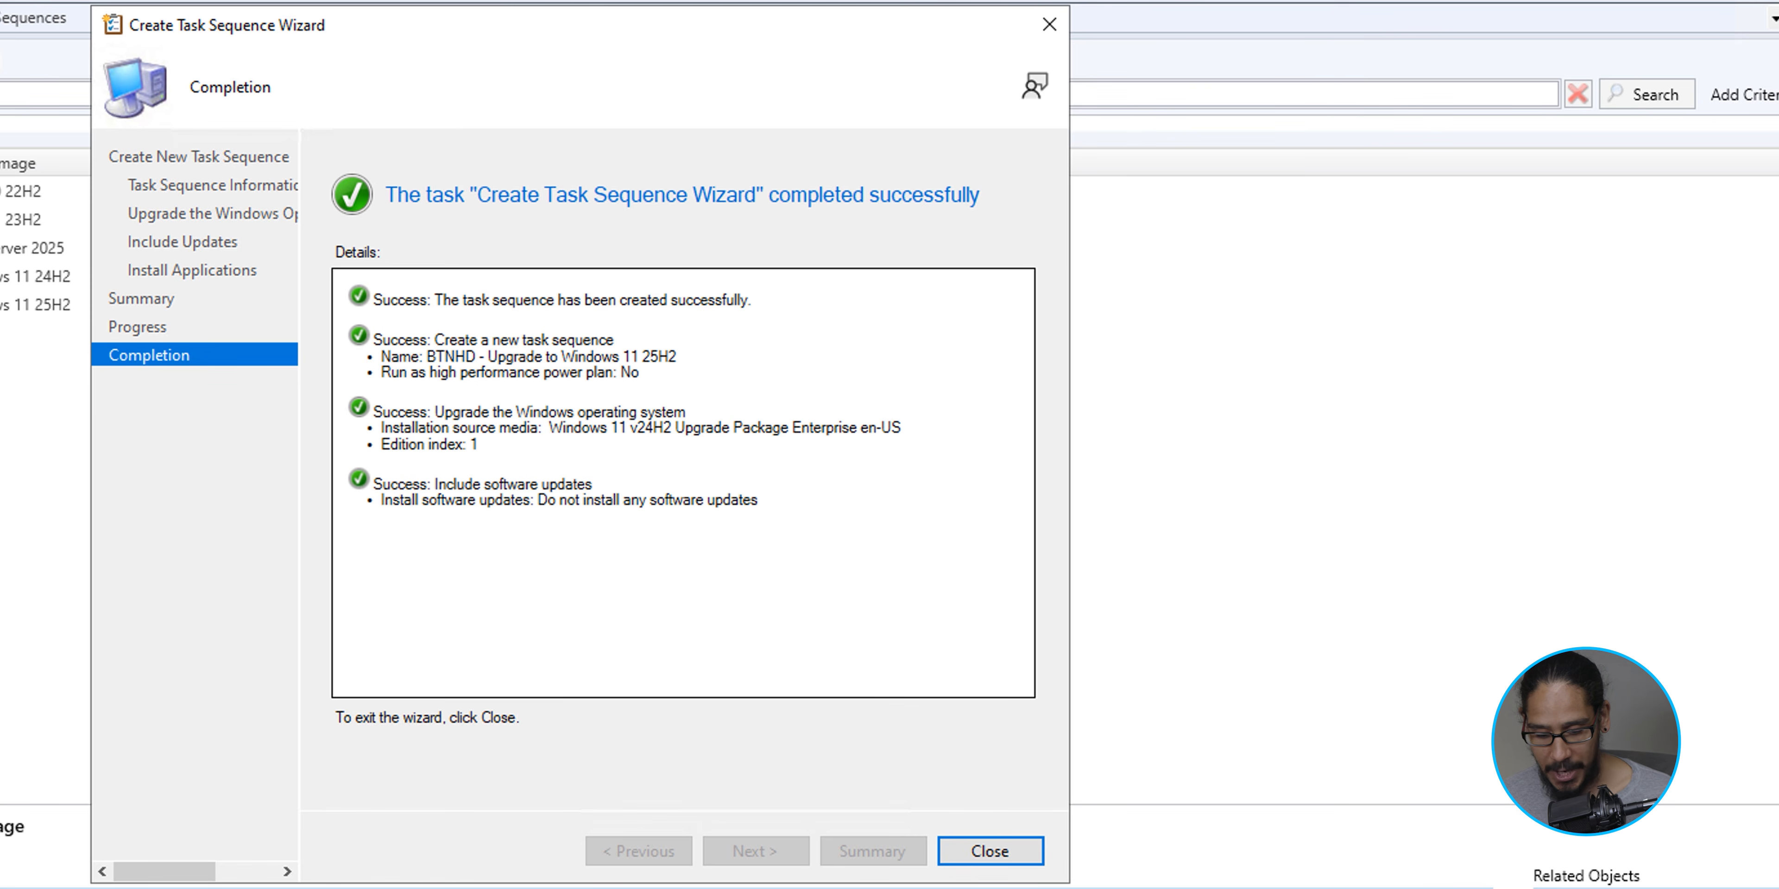
{"action": "key", "text": "Return"}
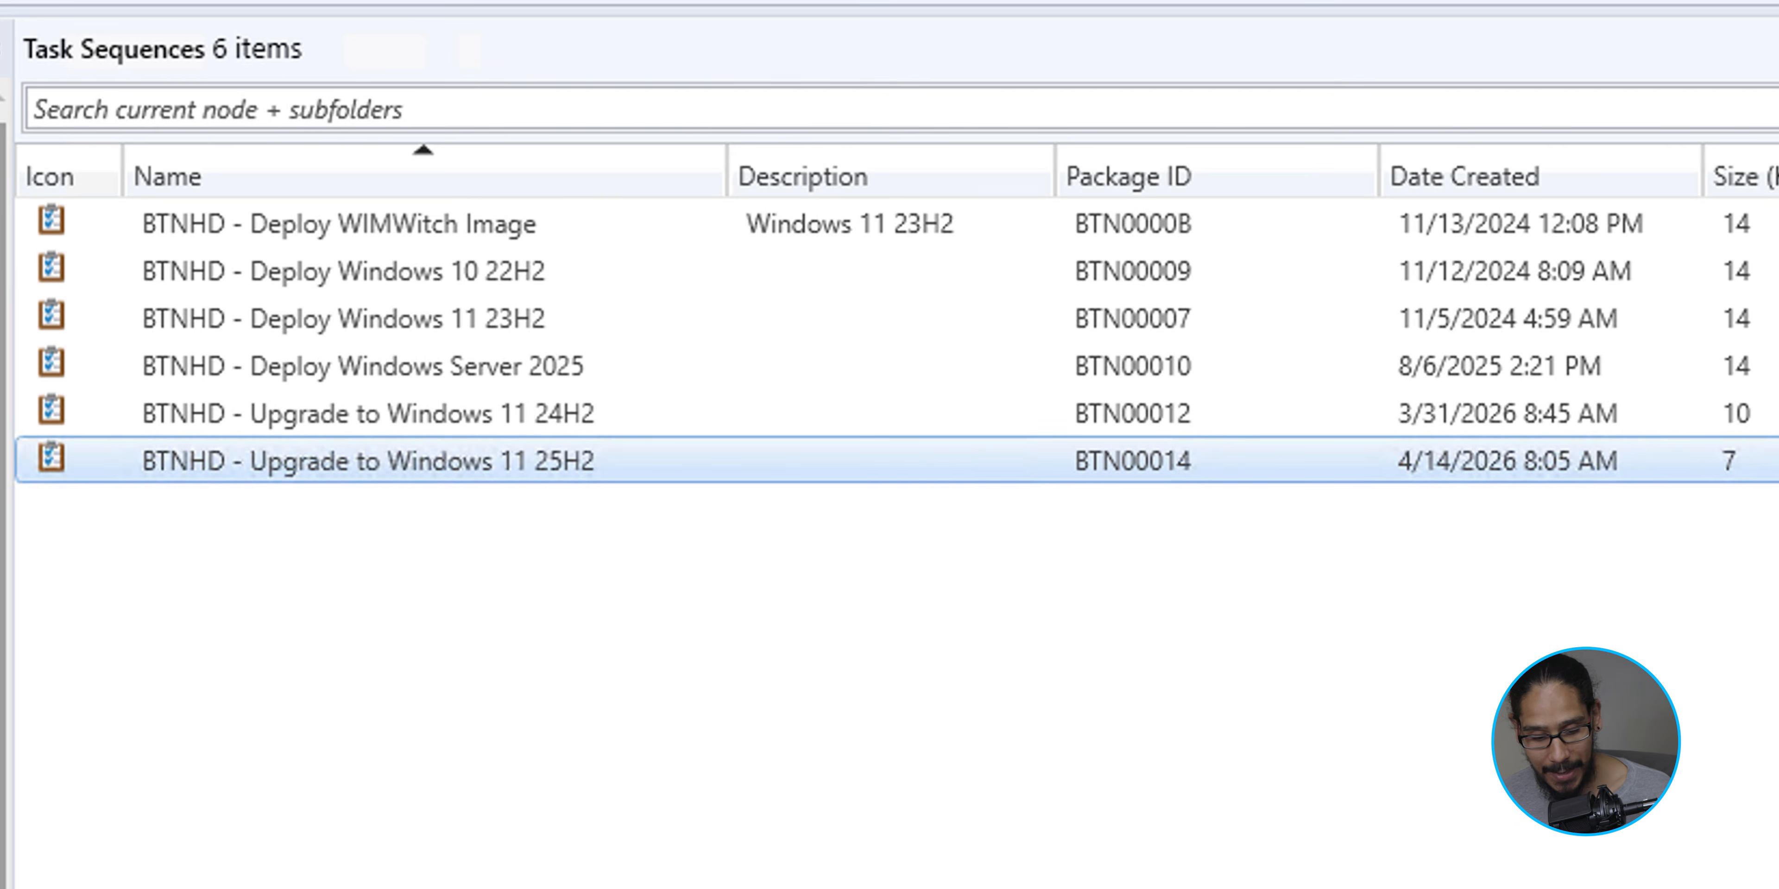
{"action": "right_click", "coordinate": [432, 462]}
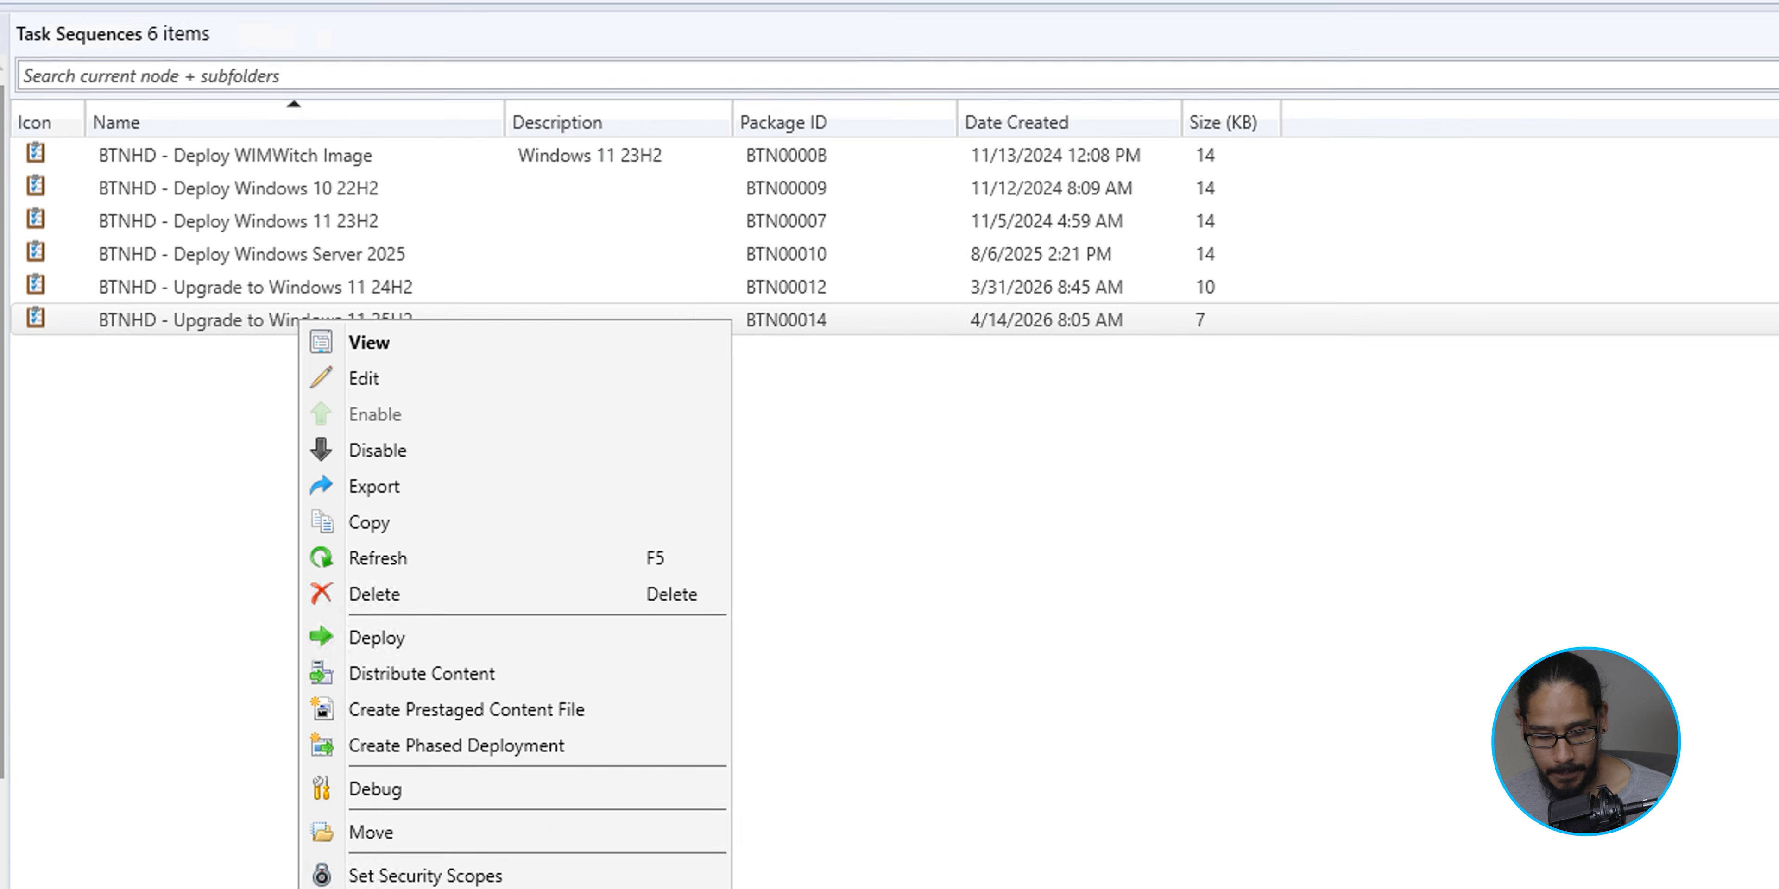
{"action": "left_click", "coordinate": [338, 350]}
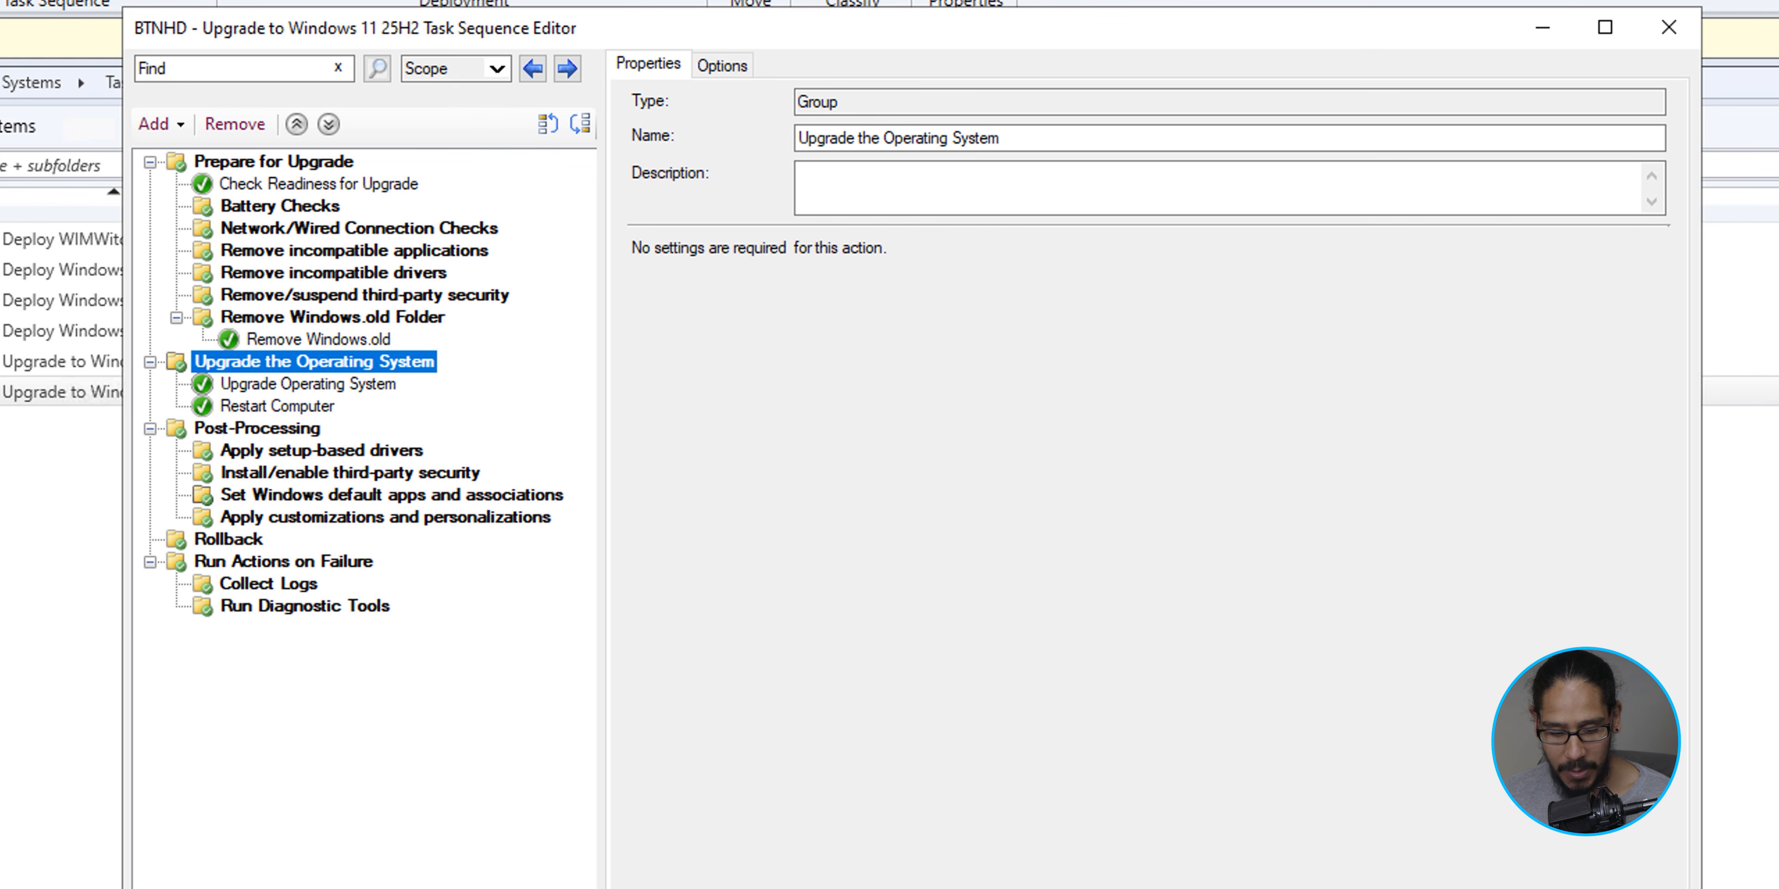
- Delete the Upgrade Operating System and Restart Computer steps from the Upgrade the Operating System group
{"action": "left_click", "coordinate": [308, 384]}
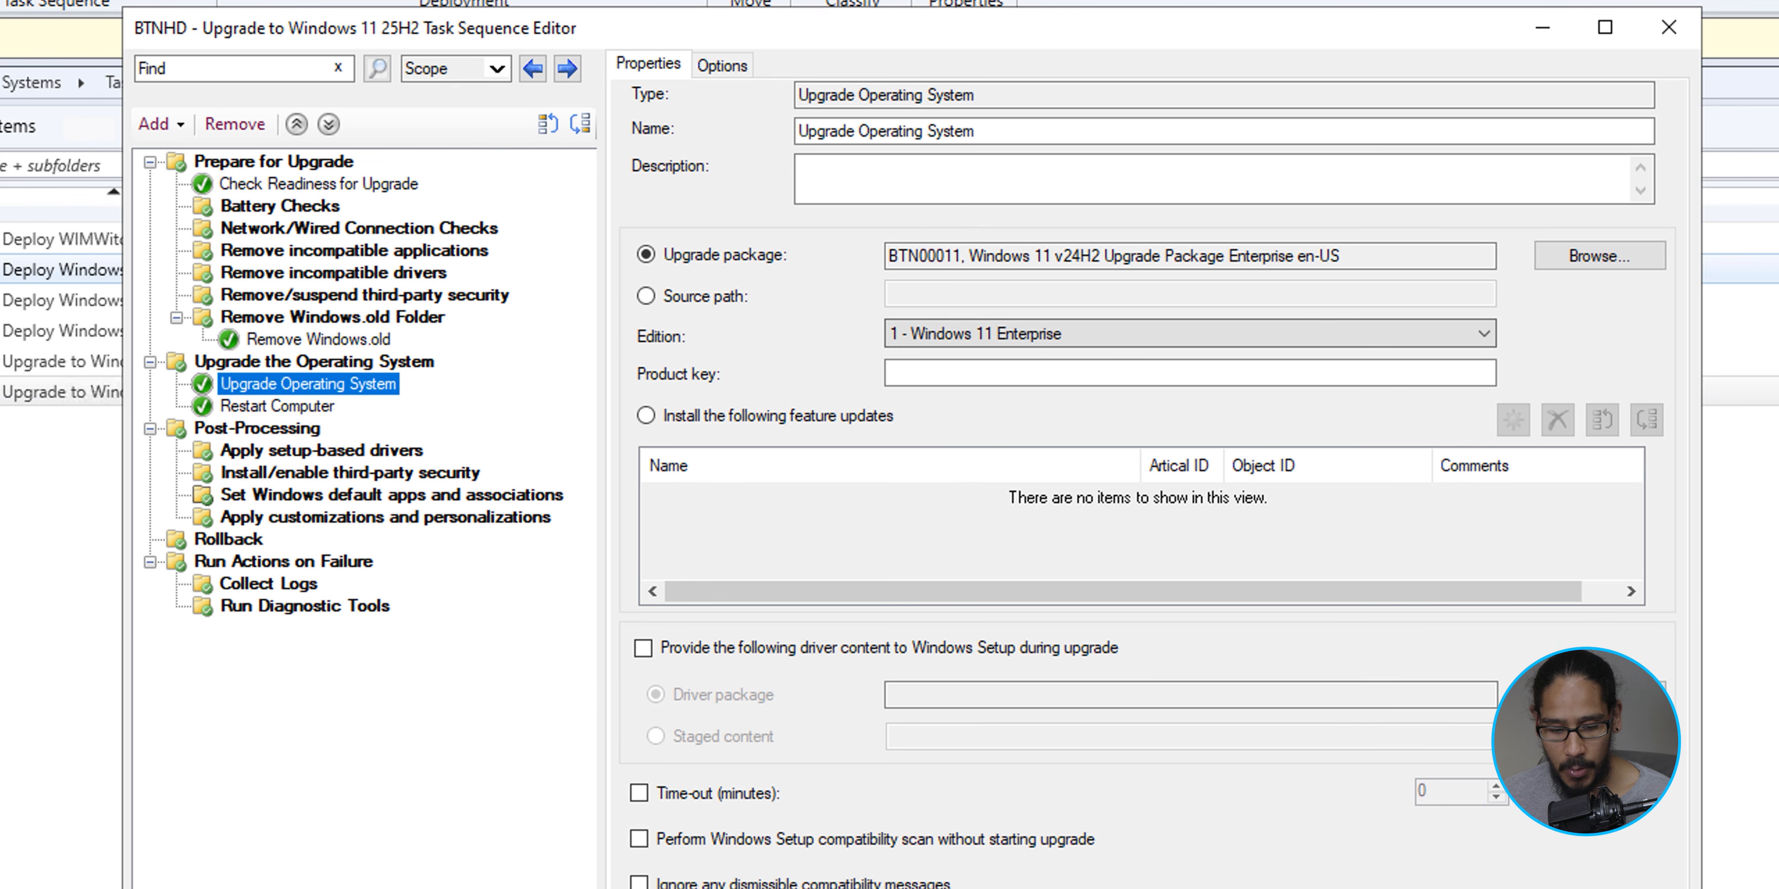
{"action": "left_click", "coordinate": [260, 125]}
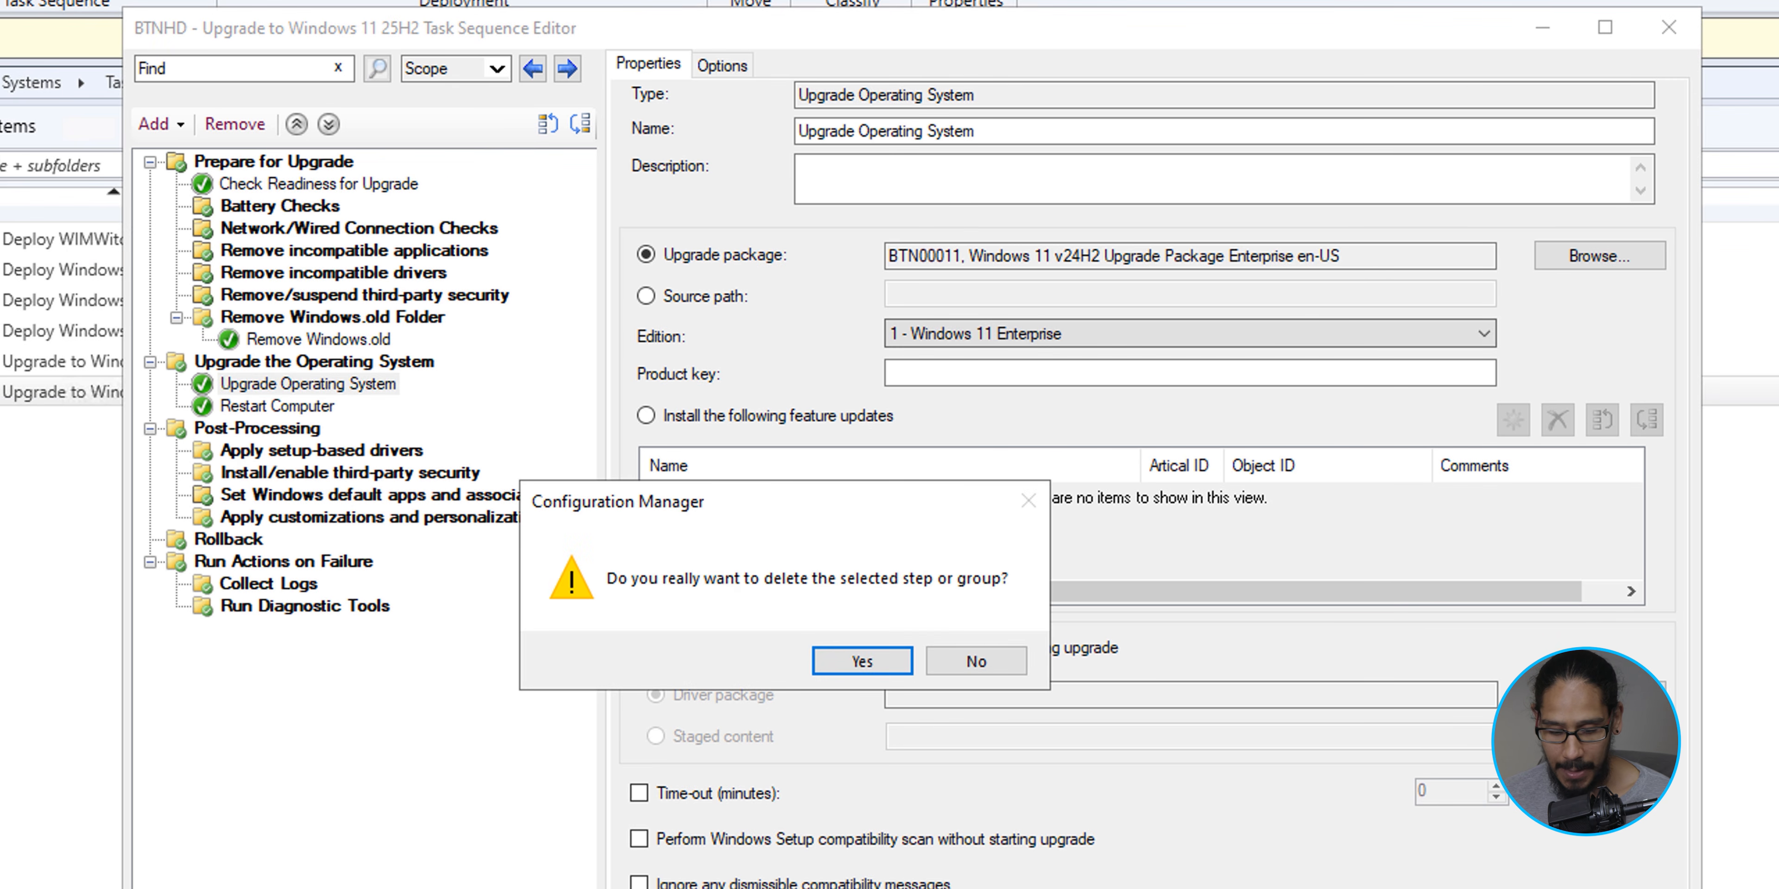
{"action": "key", "text": "Return"}
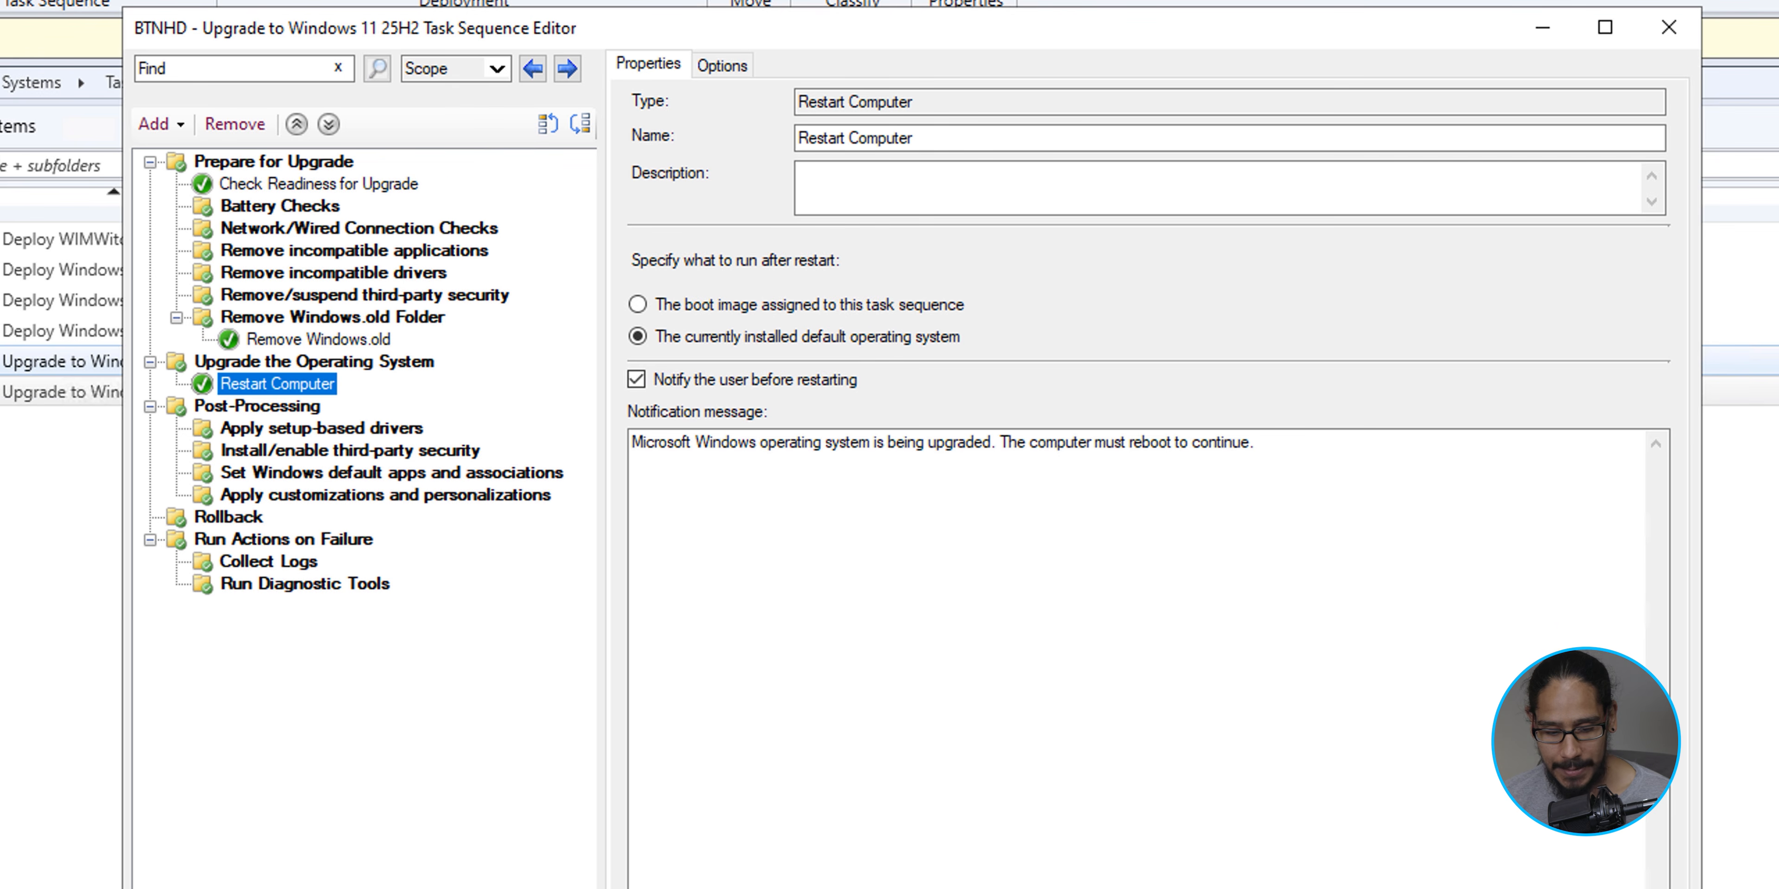
{"action": "key", "text": "Delete"}
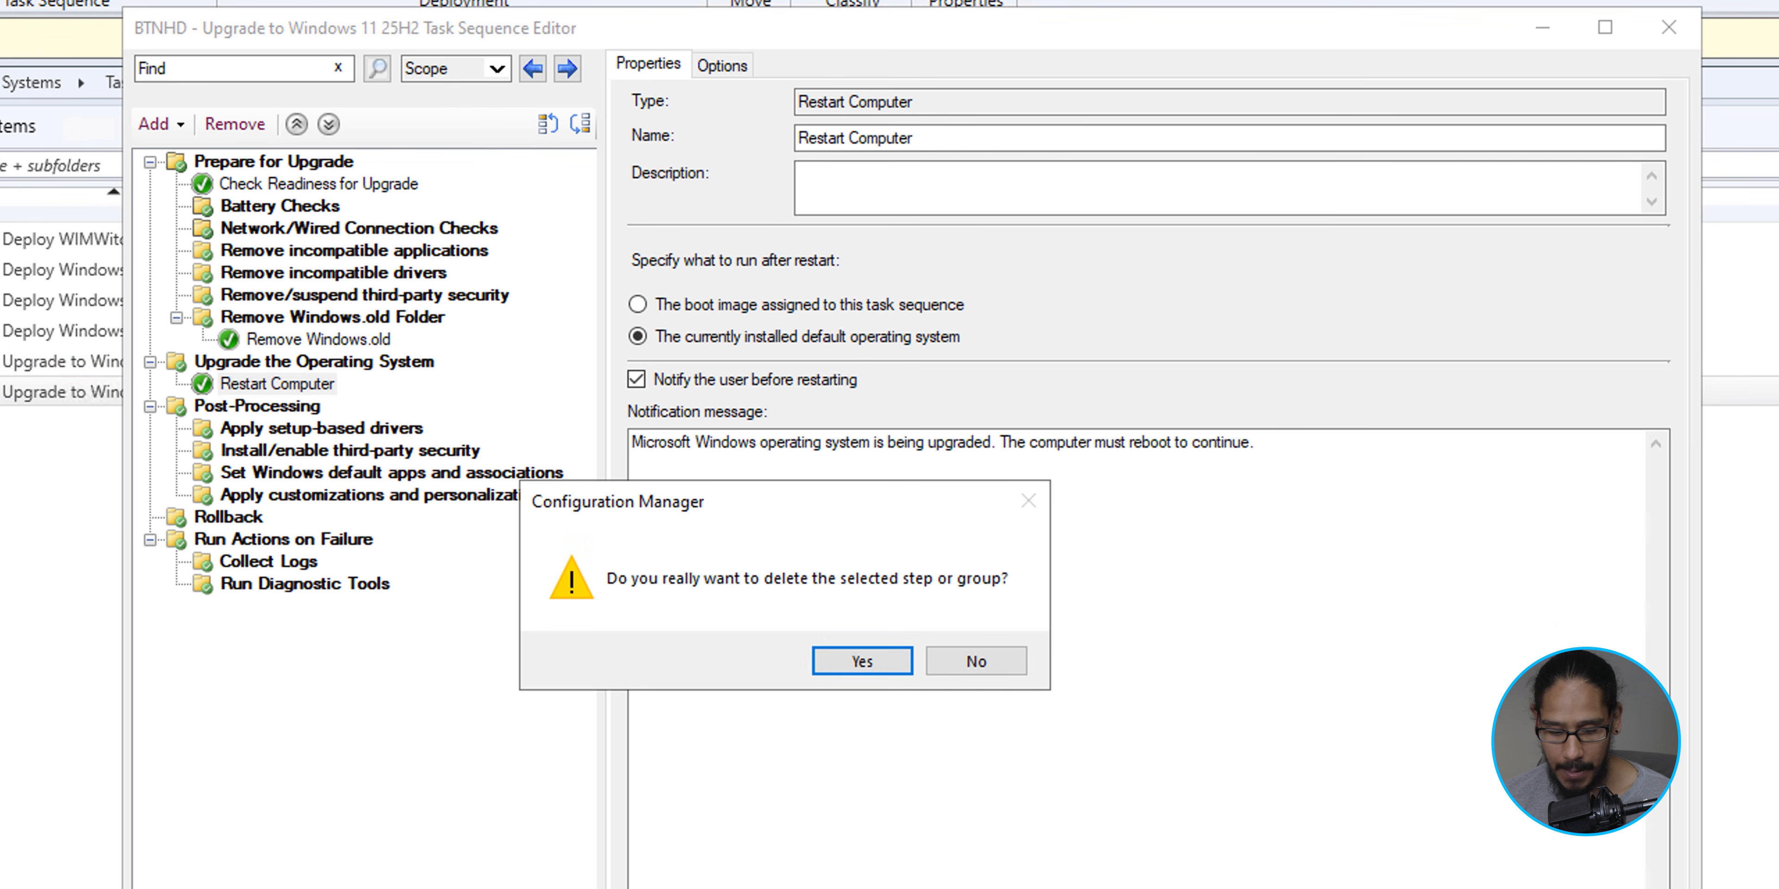
{"action": "key", "text": "Return"}
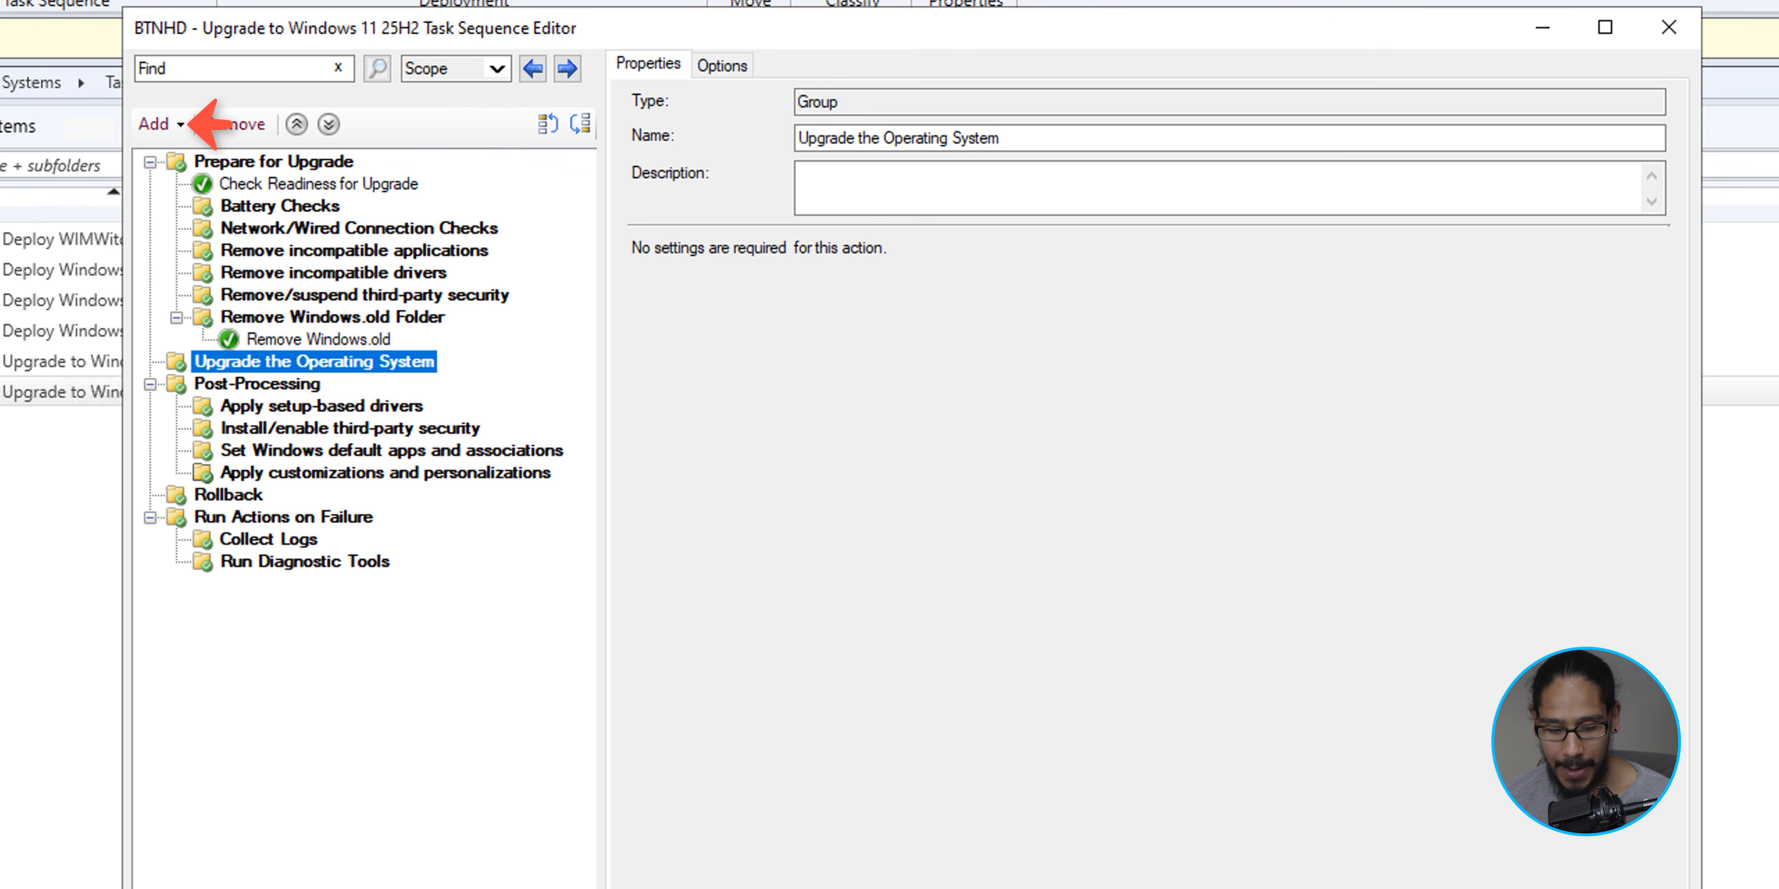
- Add a Run Command Line step named Upgrade the Operating System v2 with command setup.exe /auto upgrade /quiet /dynamicupdate disable /product server /eula accept
{"action": "left_click", "coordinate": [181, 124]}
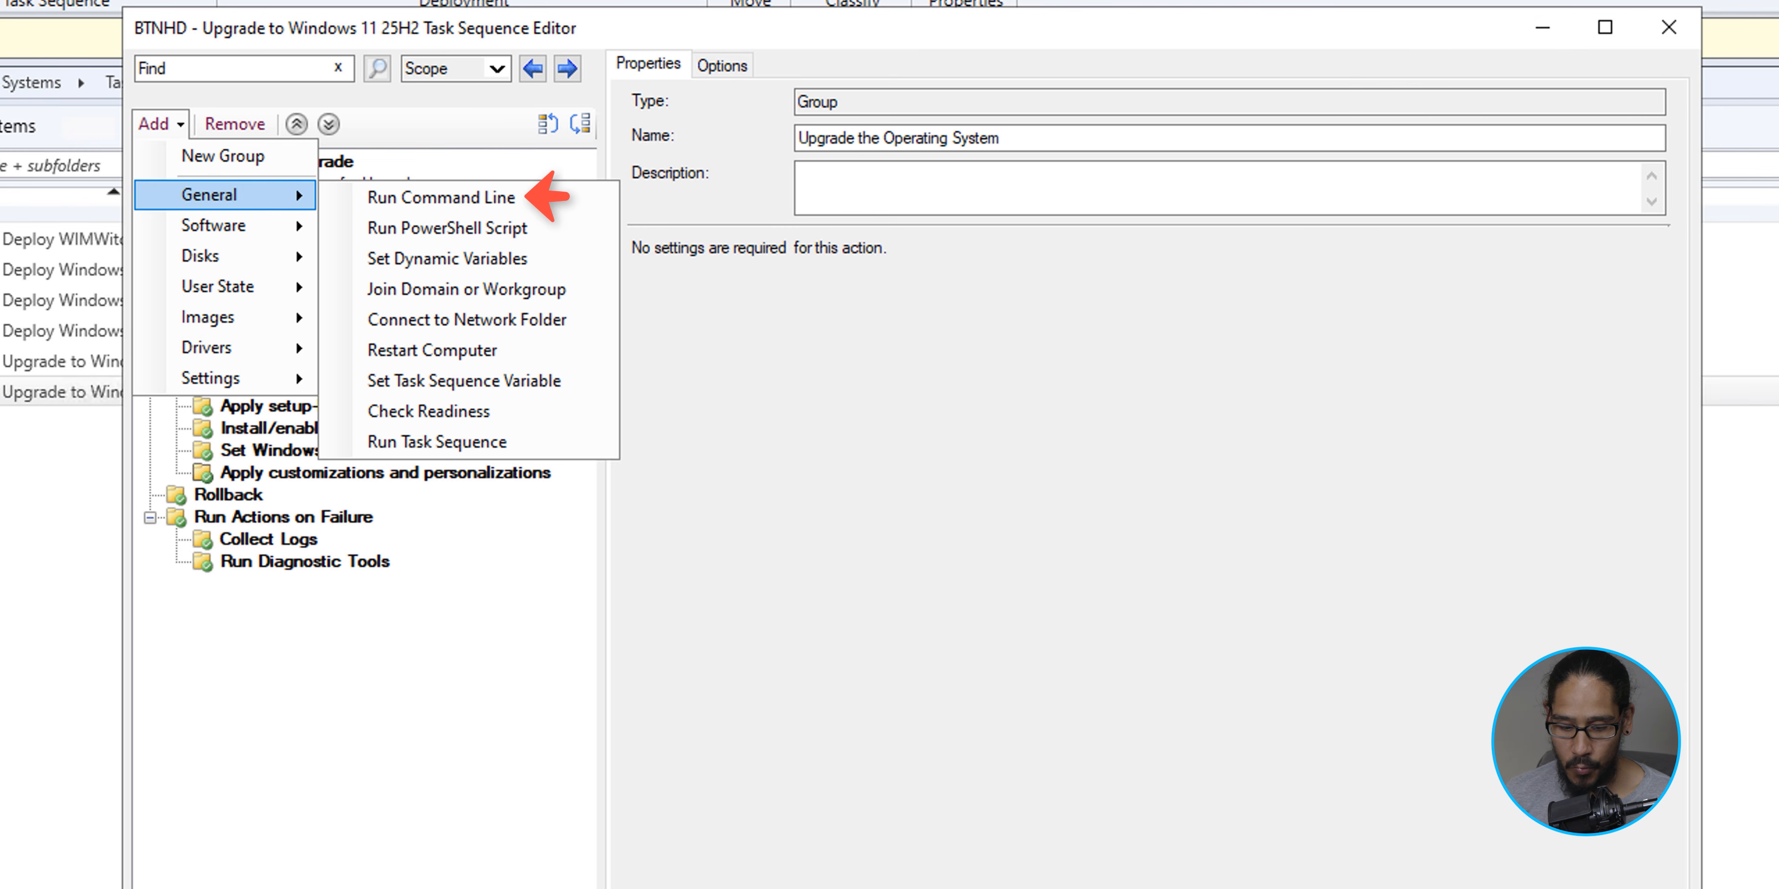
{"action": "left_click", "coordinate": [441, 198]}
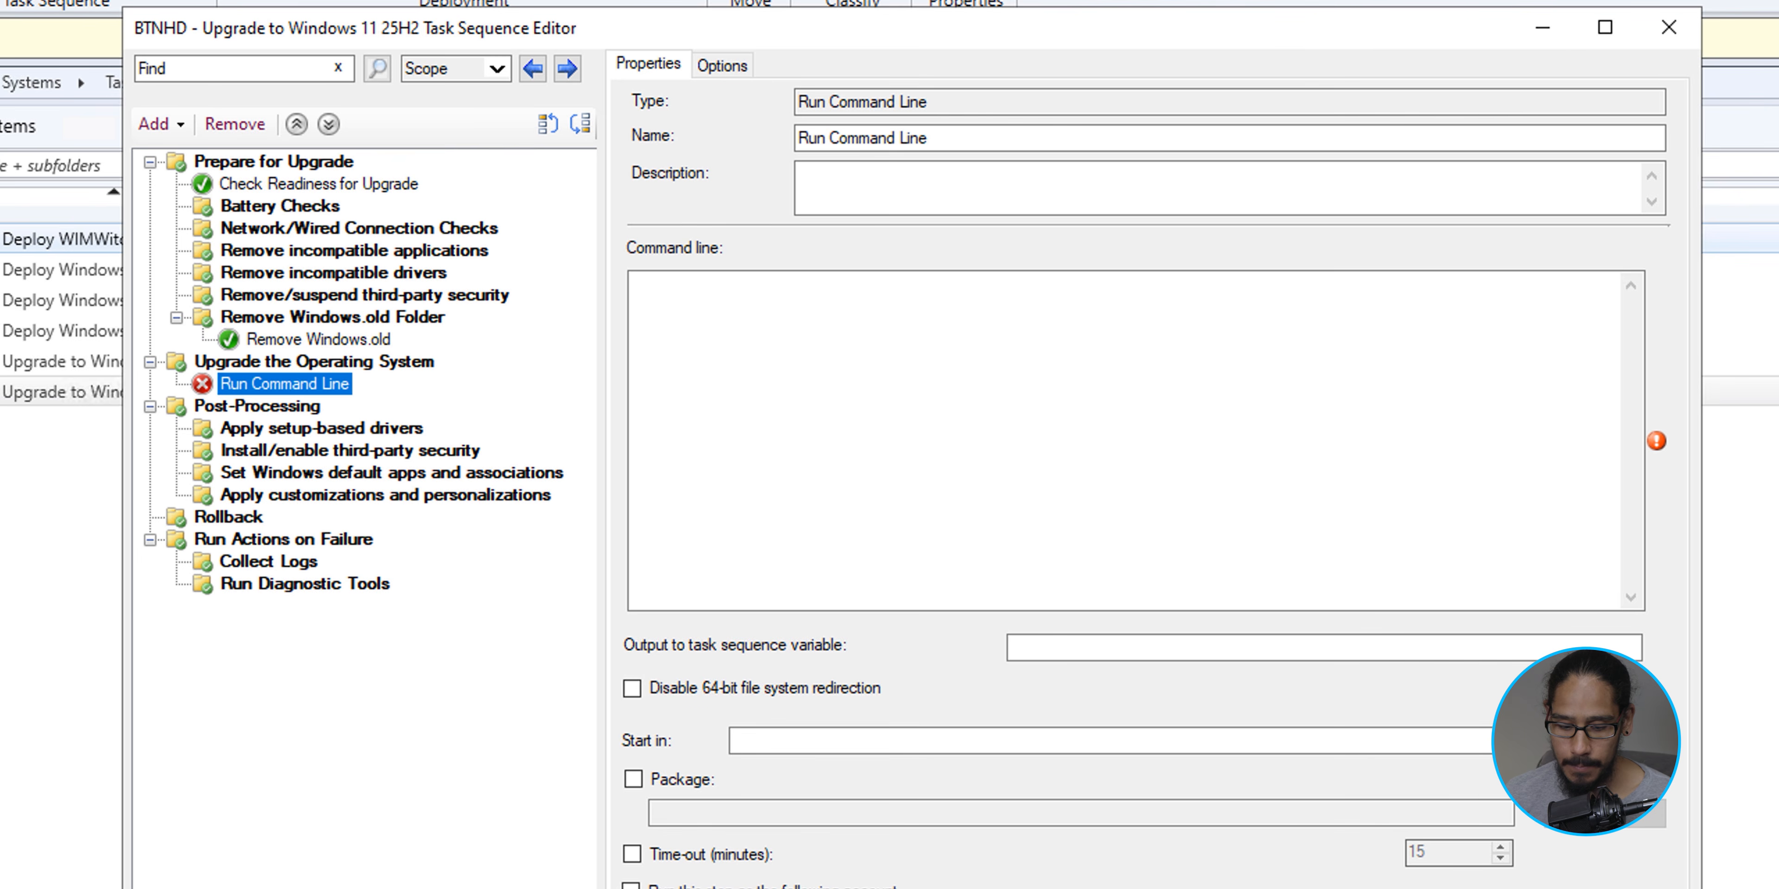
{"action": "type", "text": "Upgrade the Operating System v2"}
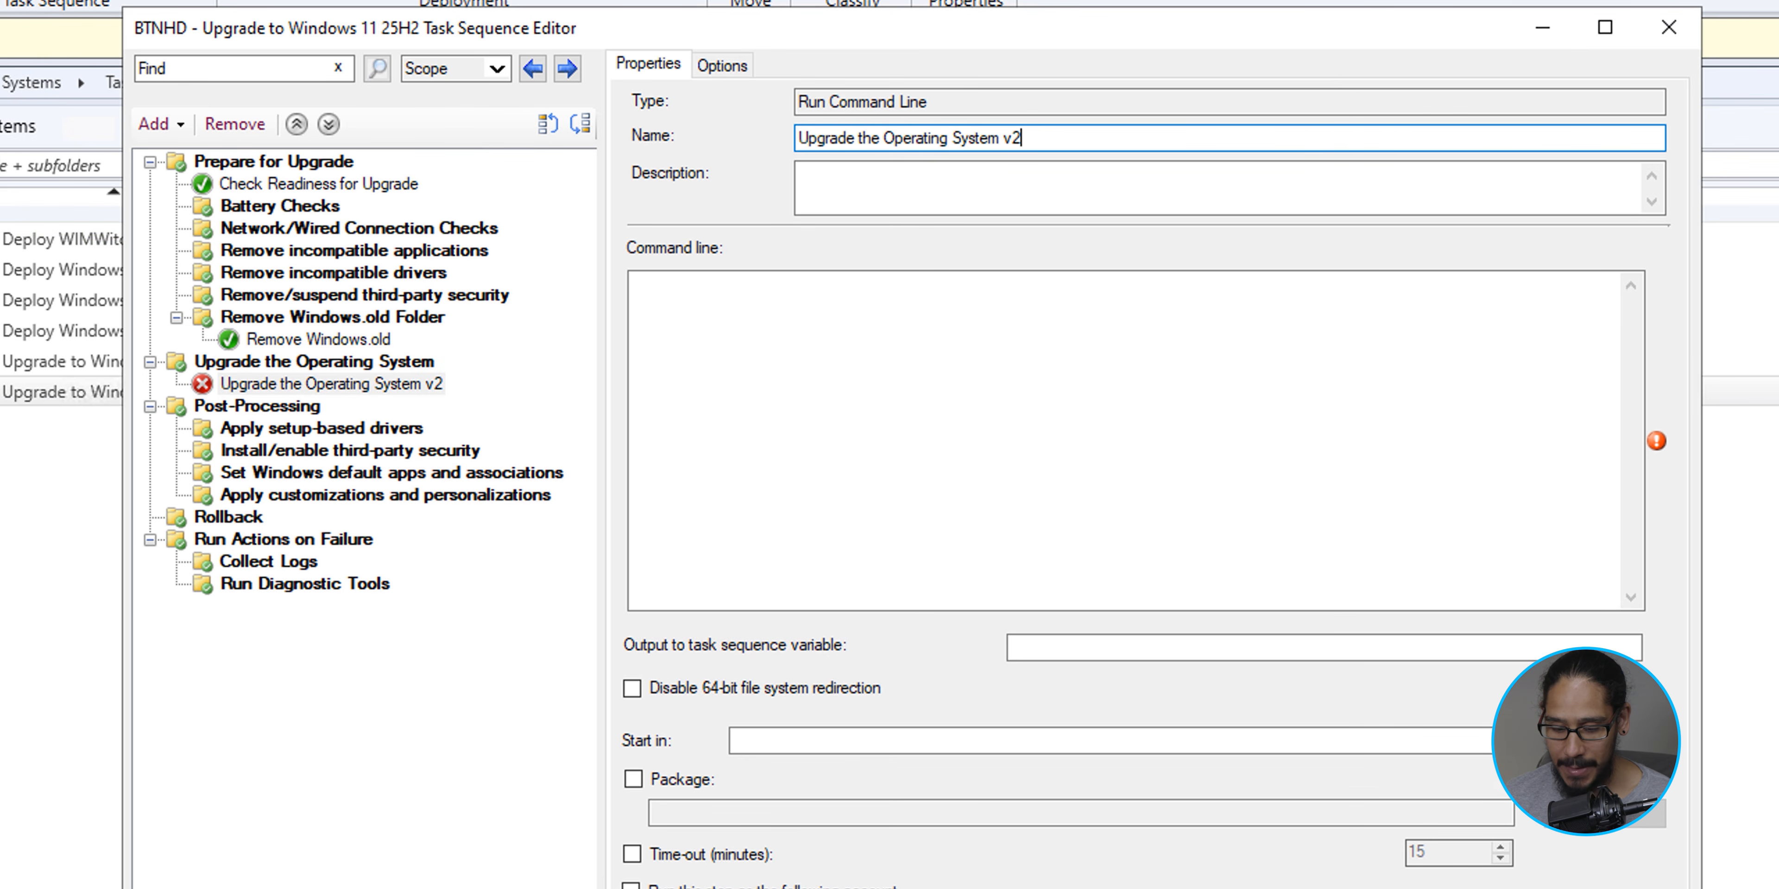
{"action": "left_click", "coordinate": [1136, 440]}
{"action": "type", "text": "setup.exe /auto upgrade /quiet /dynamicupdate disable /product server /eula accept"}
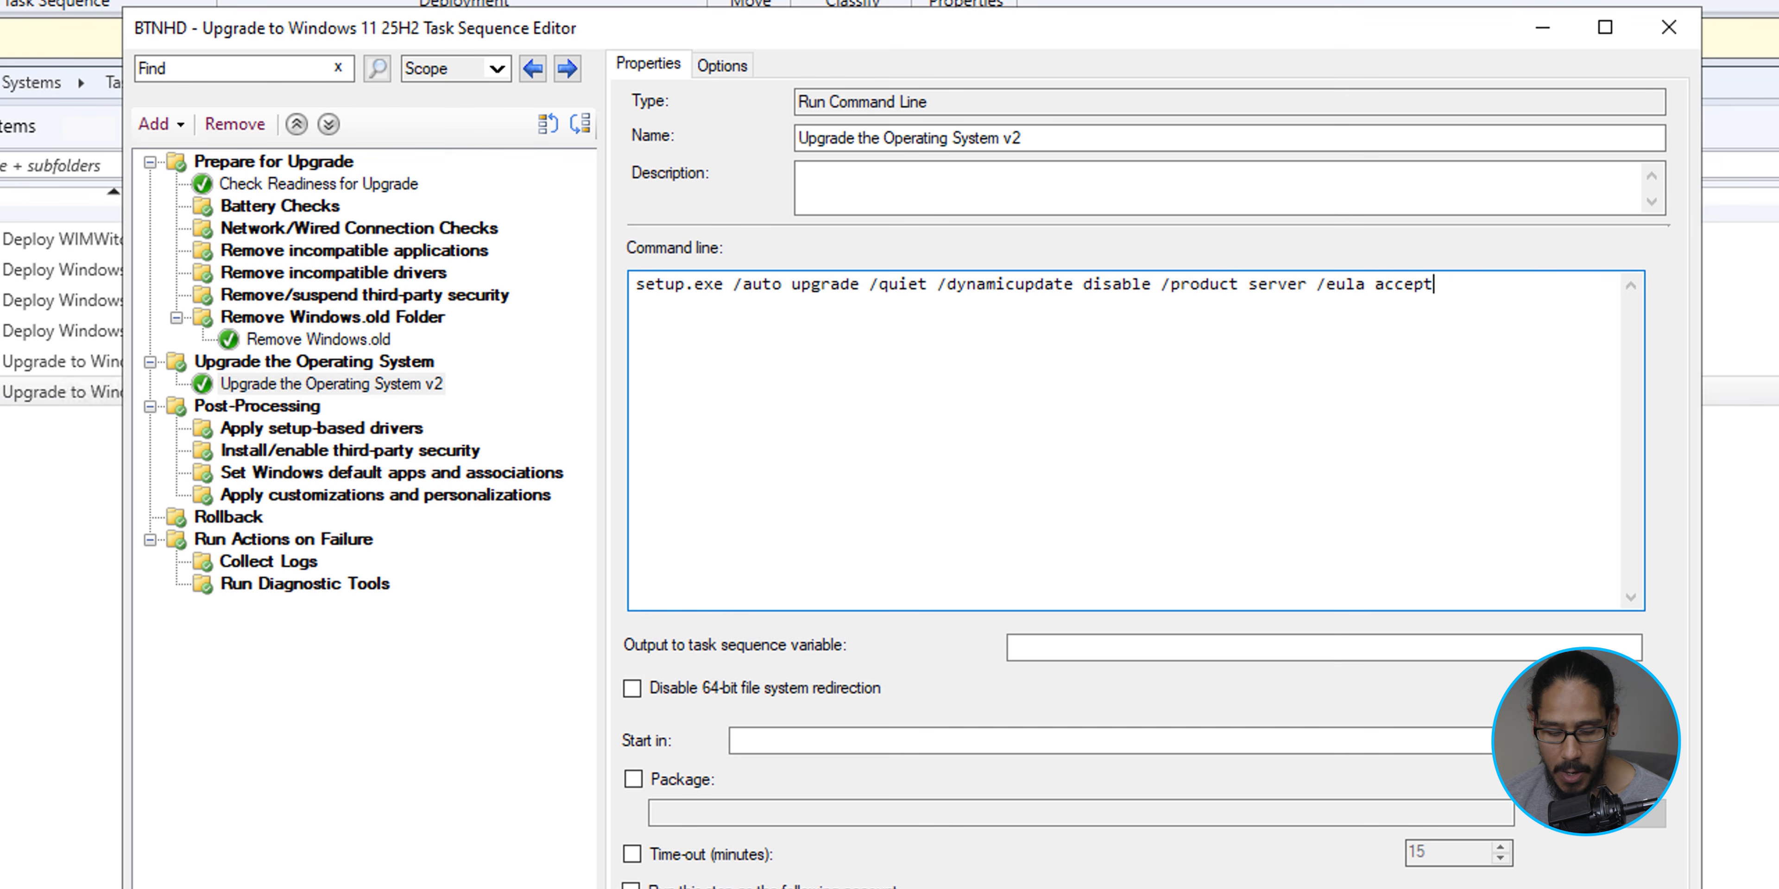
- Assign the Windows 11 v25H2 25H2 en-US package to the command line step and save the task sequence
{"action": "left_click", "coordinate": [633, 779]}
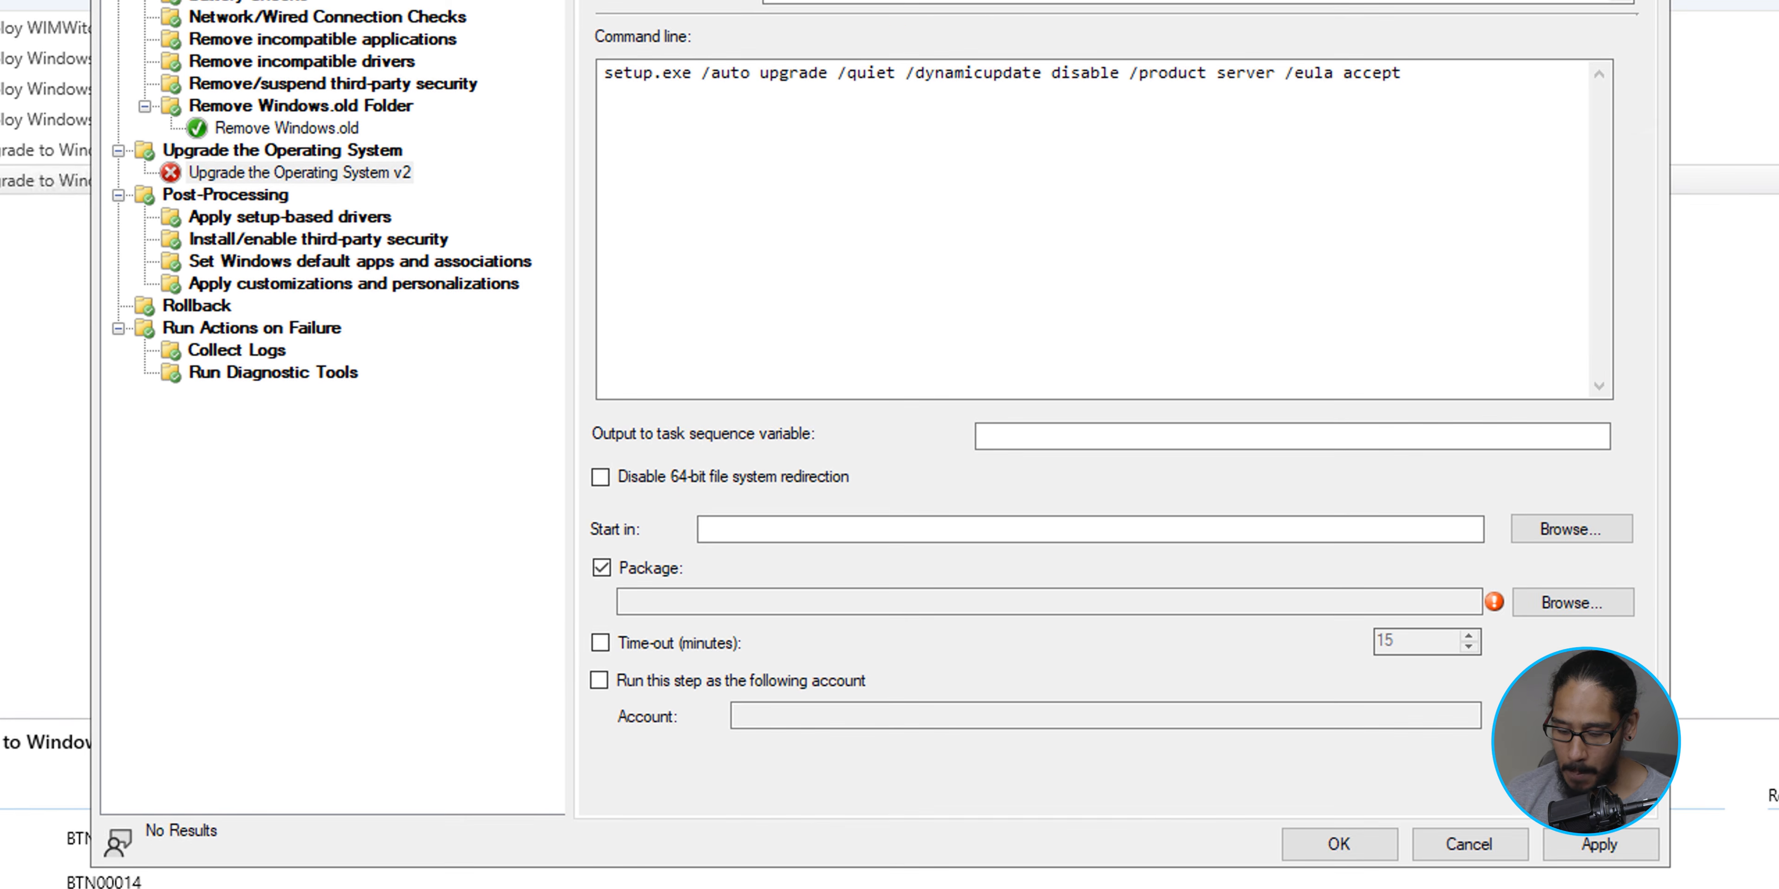
{"action": "left_click", "coordinate": [1604, 814]}
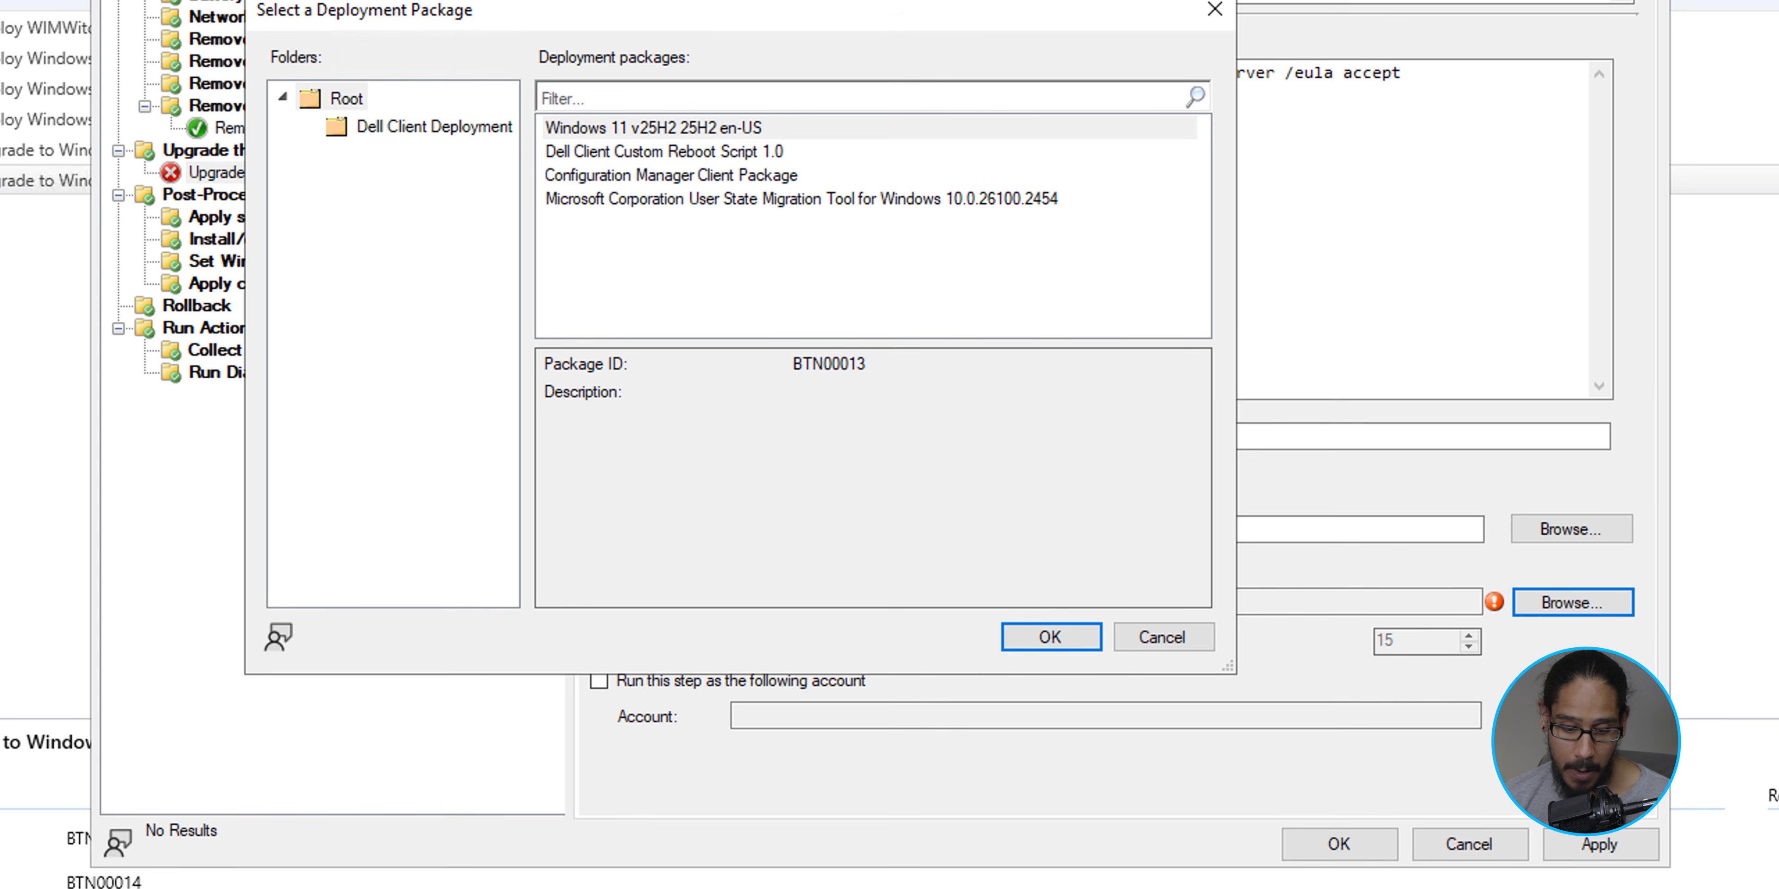
{"action": "left_click", "coordinate": [653, 128]}
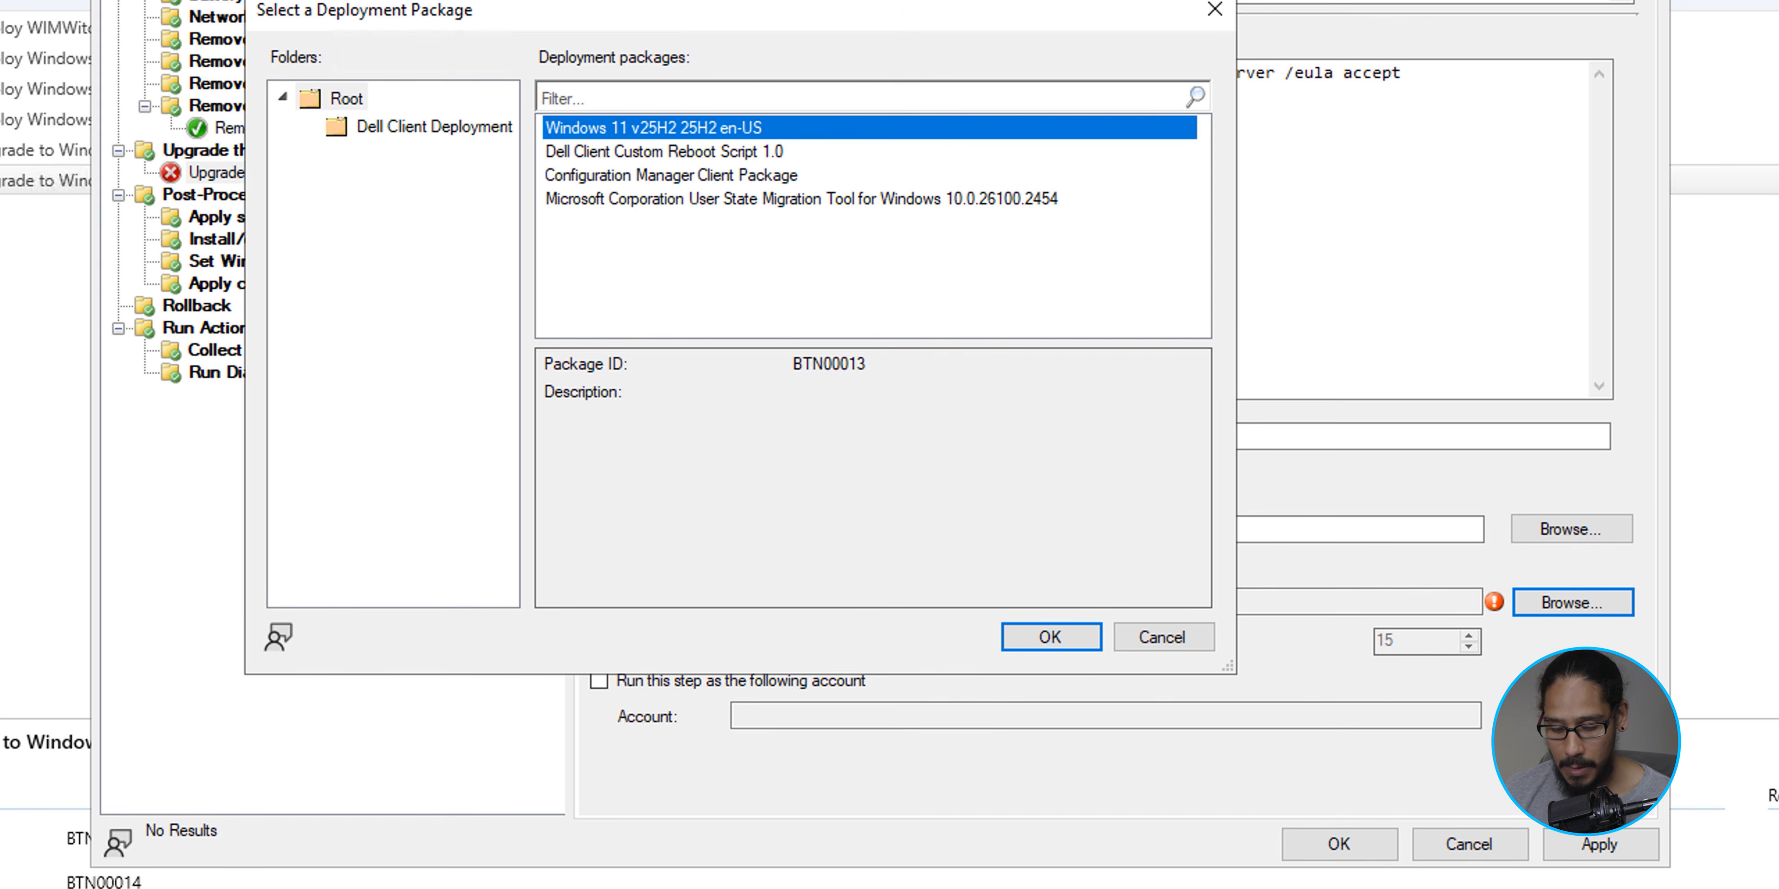
{"action": "key", "text": "Return"}
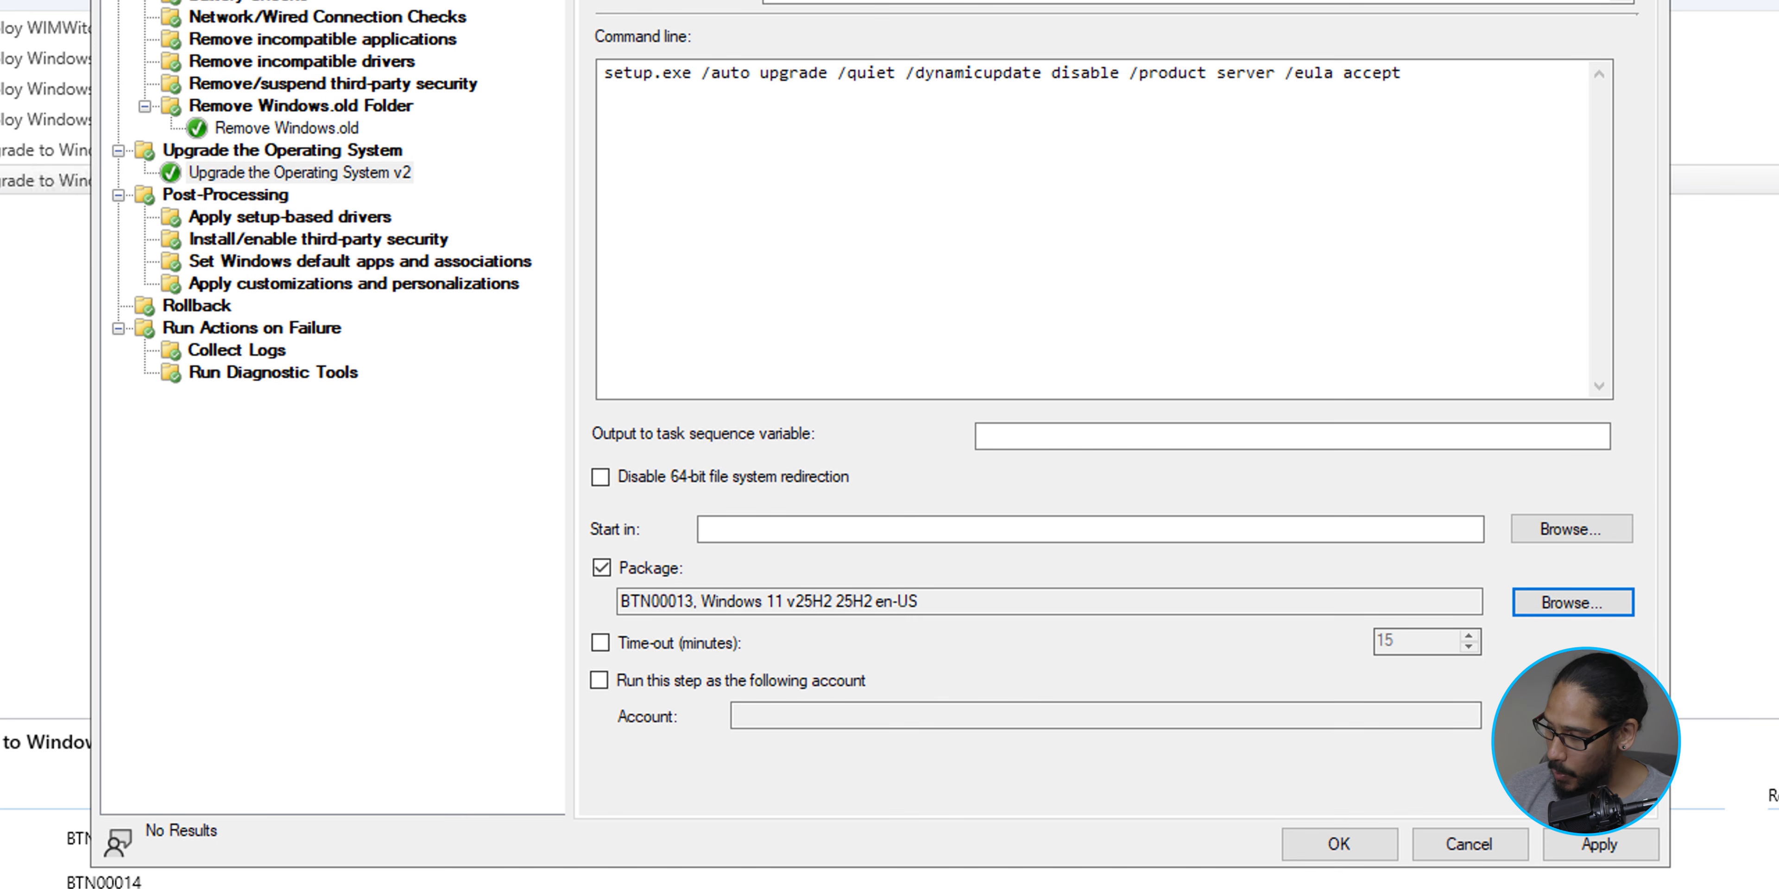
{"action": "left_click", "coordinate": [1599, 844]}
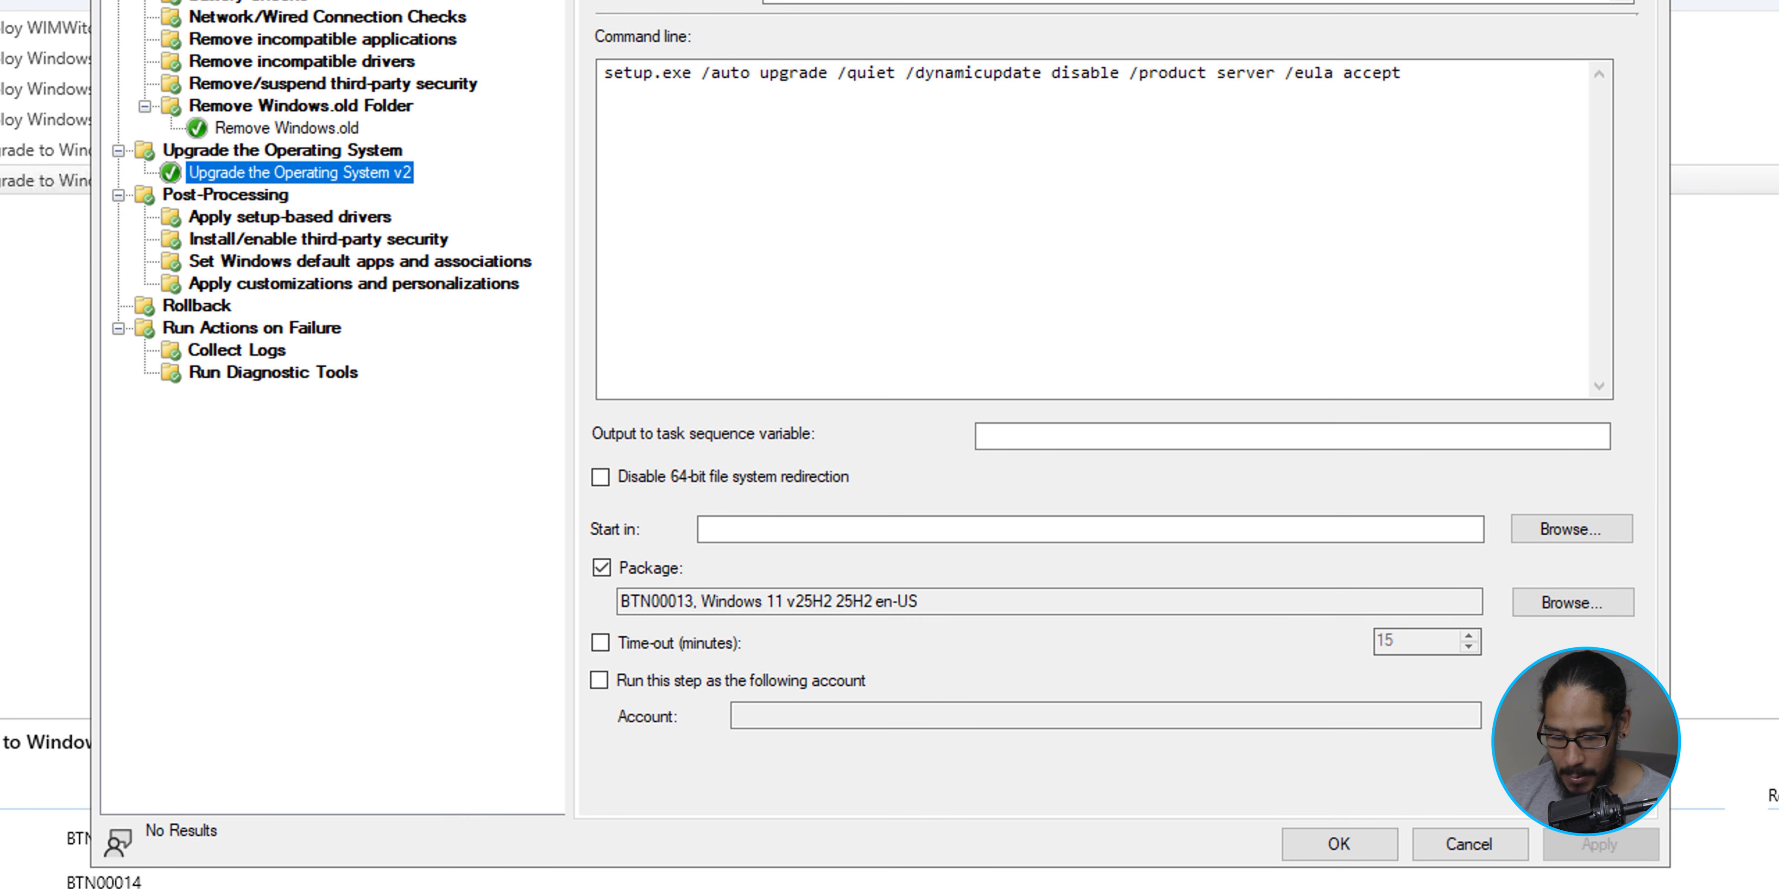
{"action": "key", "text": "Return"}
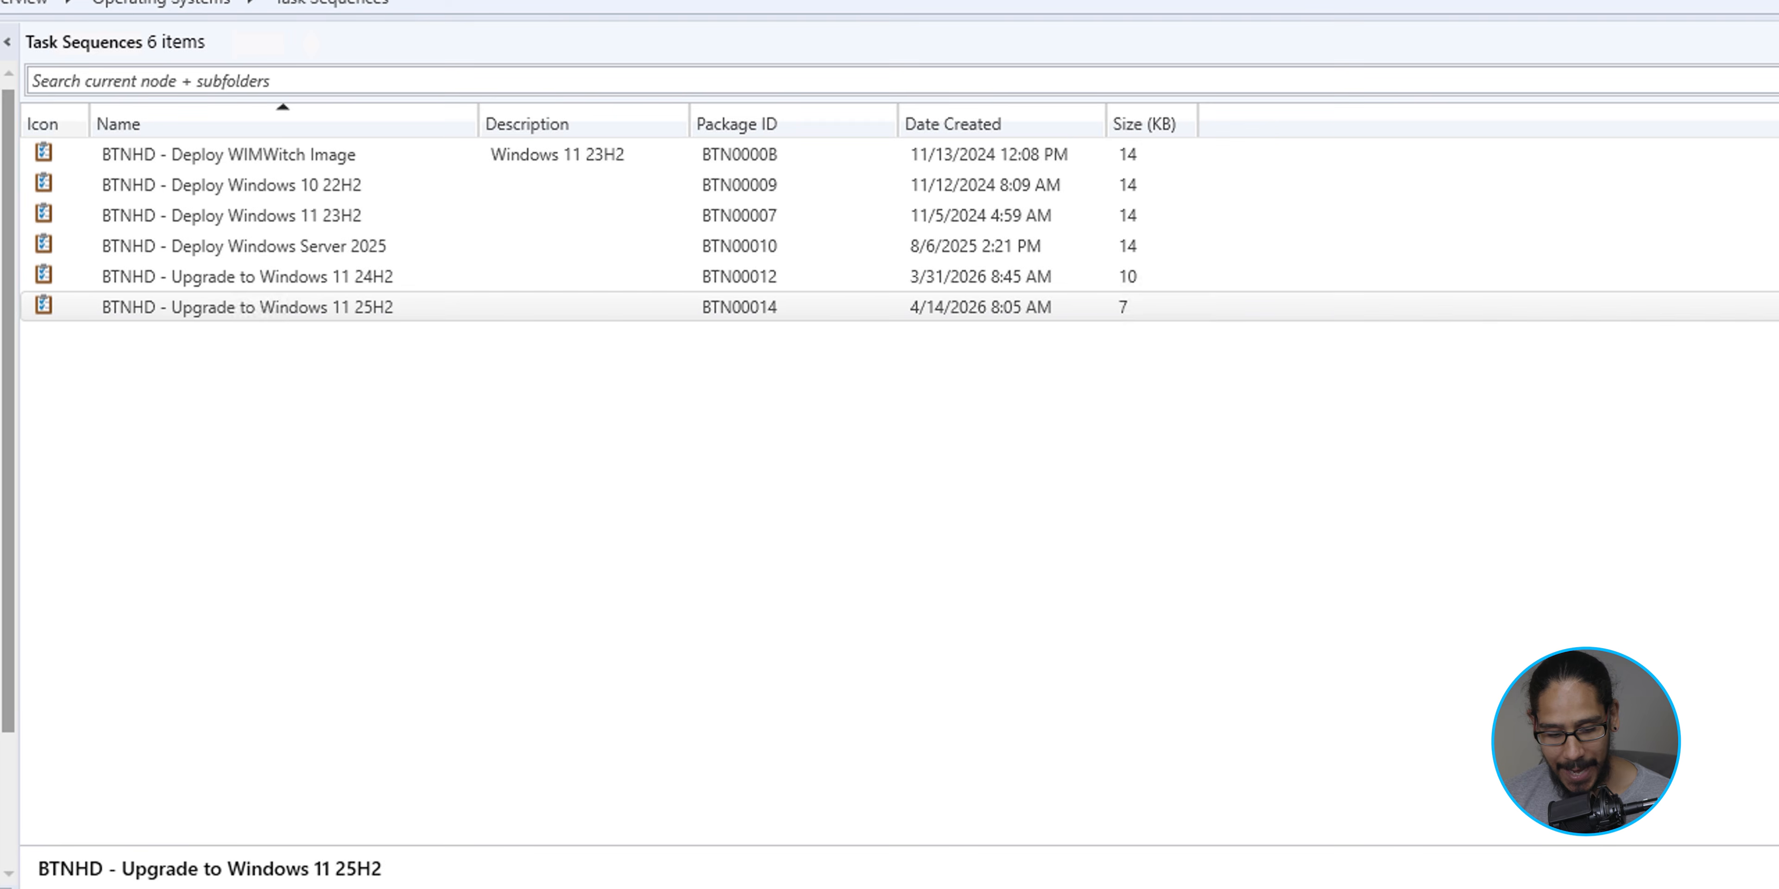
- Start deploying the BTNHD - Upgrade to Windows 11 25H2 task sequence to the Windows 11 Devices collection
{"action": "right_click", "coordinate": [297, 308]}
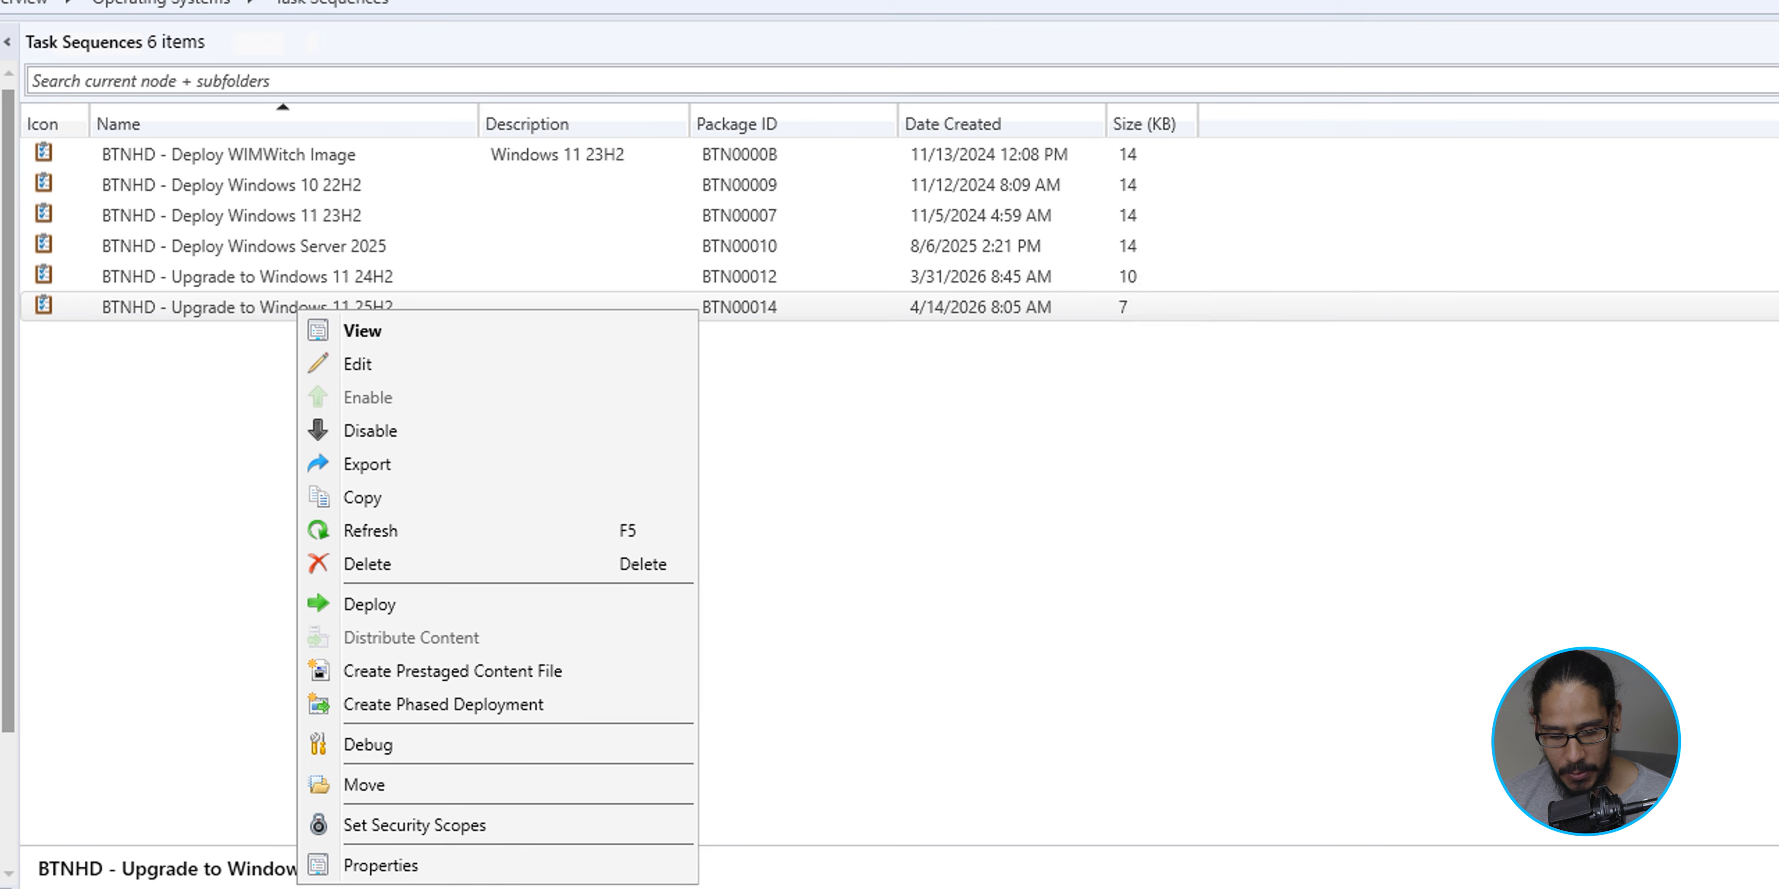
{"action": "left_click", "coordinate": [369, 604]}
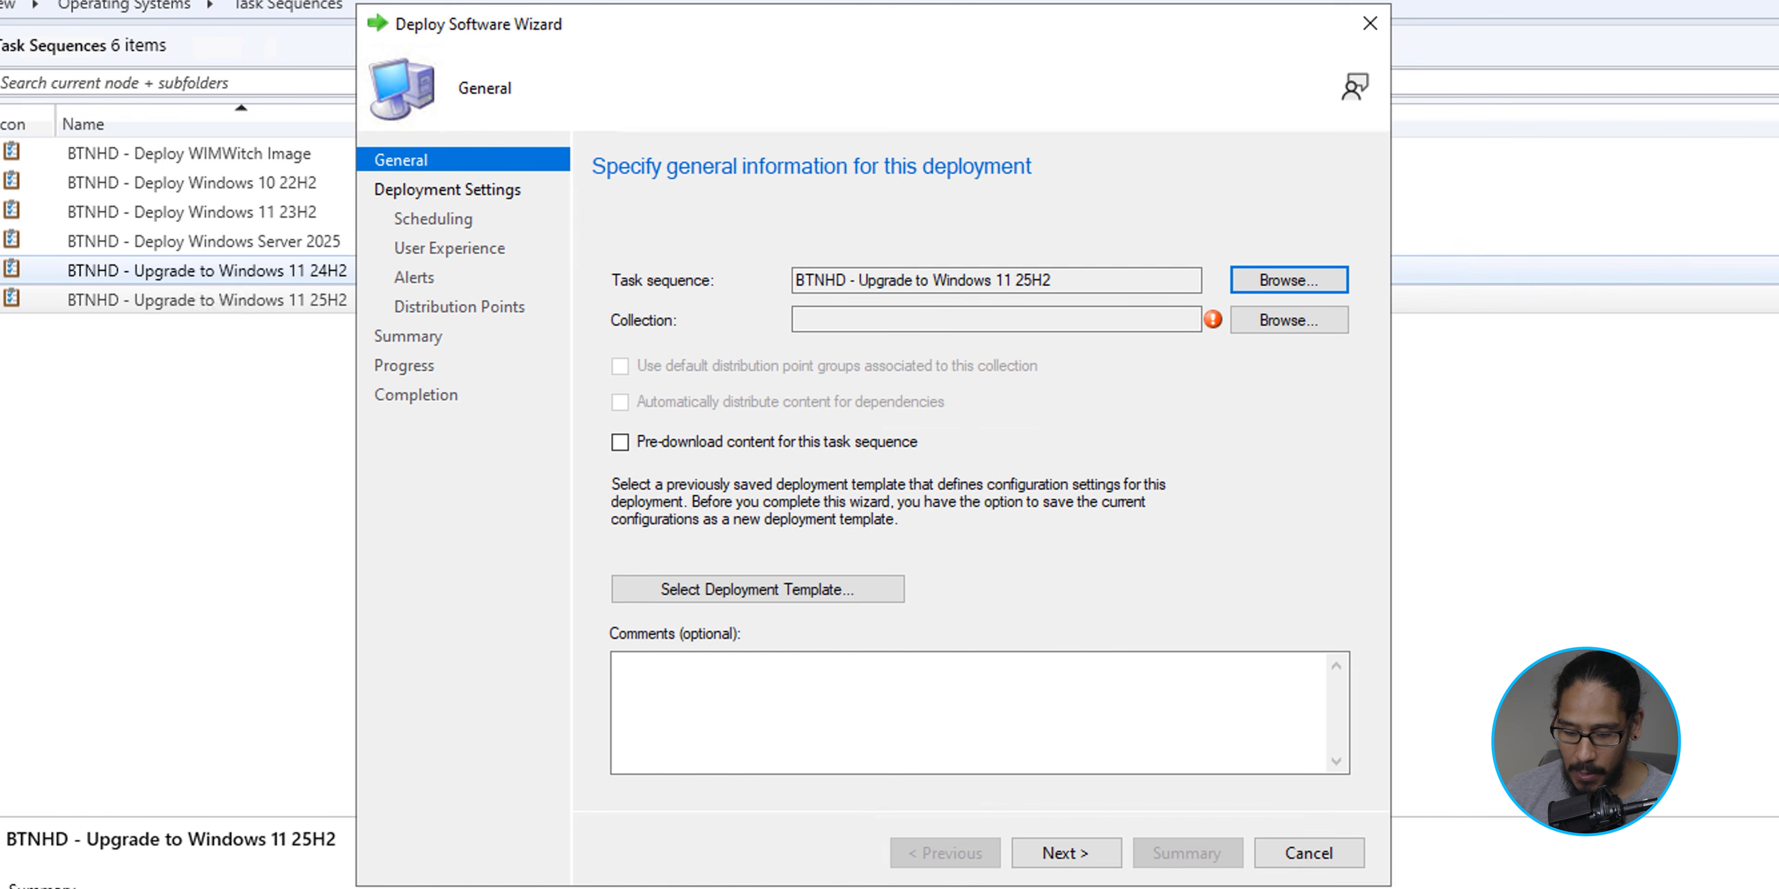
{"action": "left_click", "coordinate": [1289, 321]}
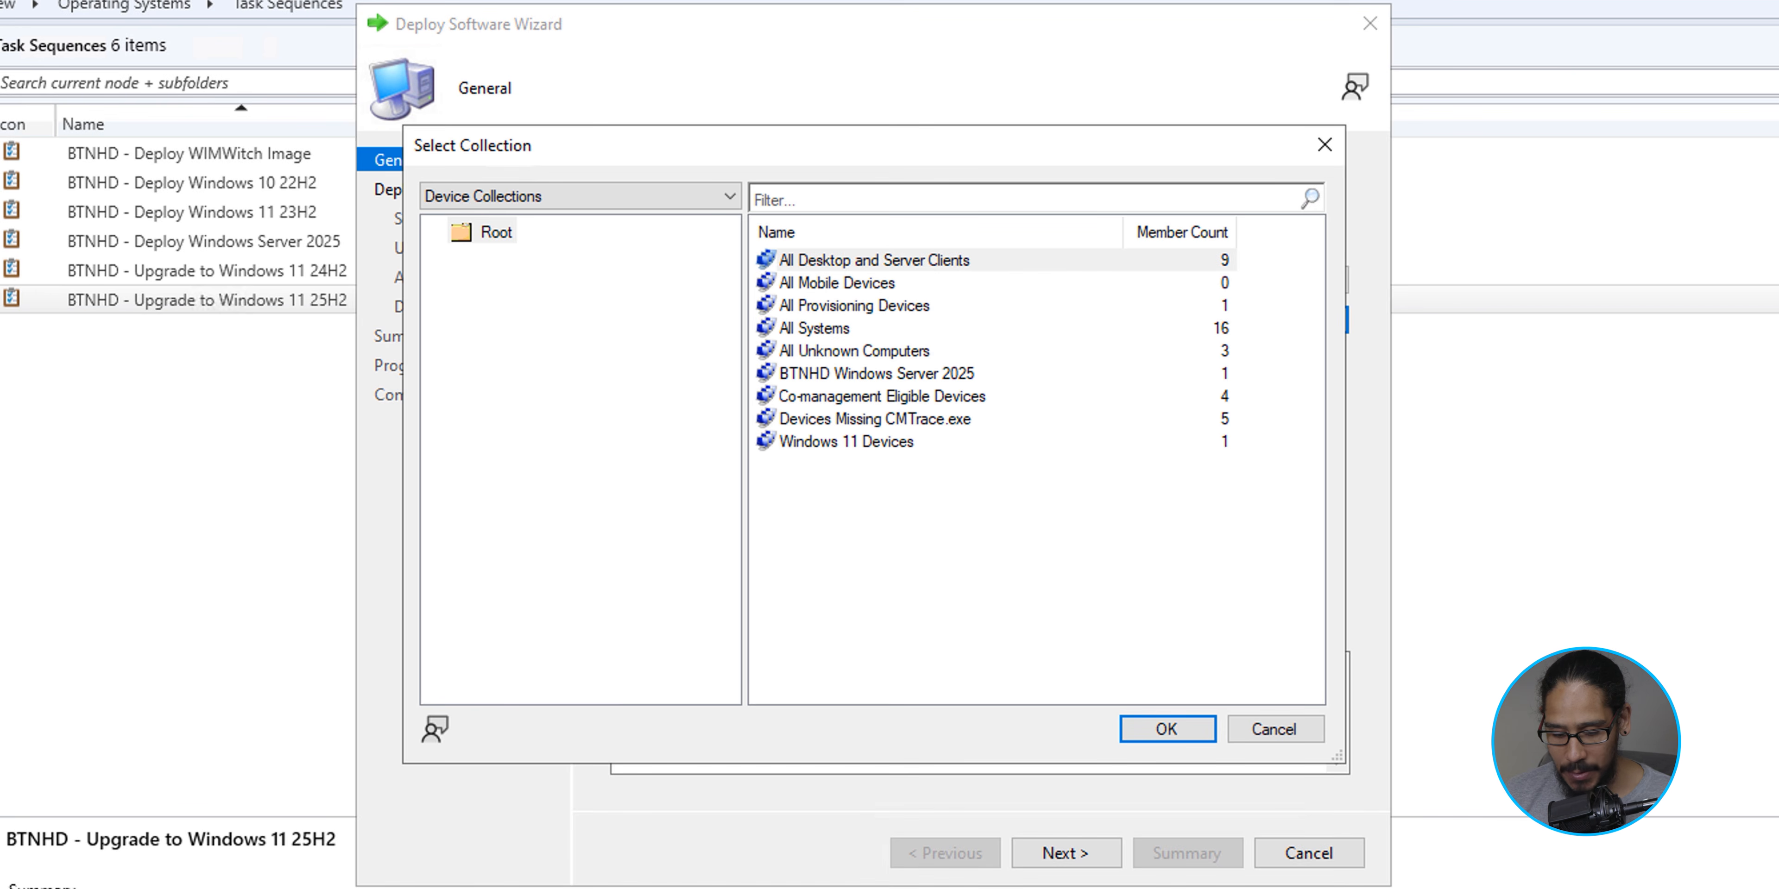
{"action": "left_click", "coordinate": [846, 442]}
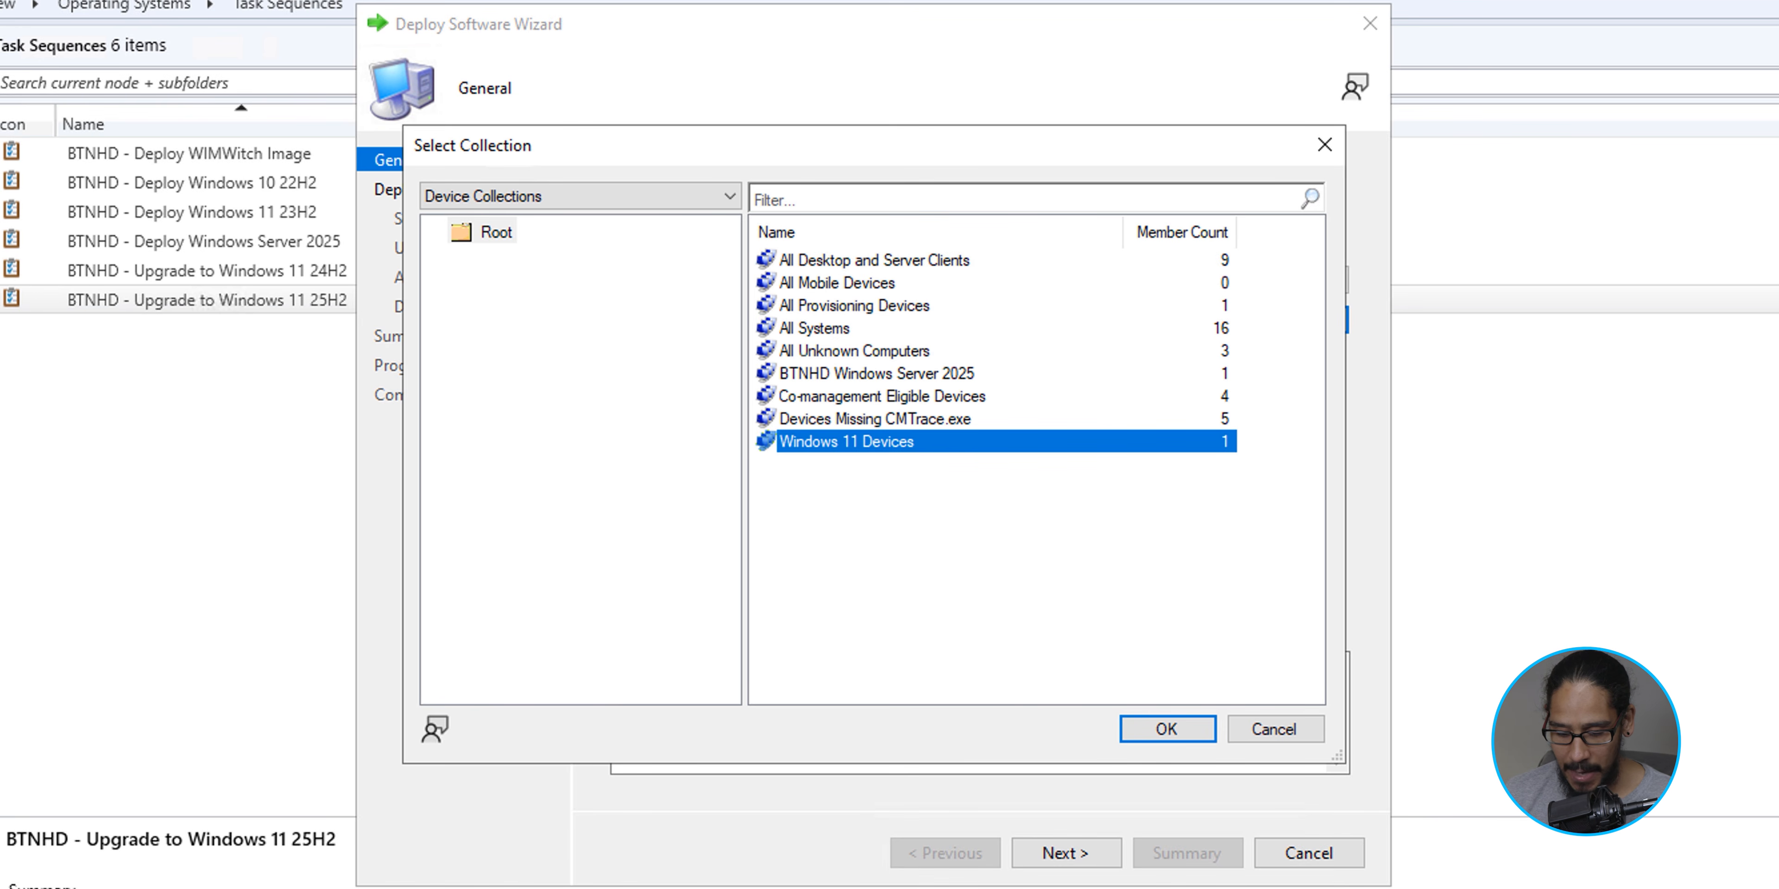
{"action": "key", "text": "Return"}
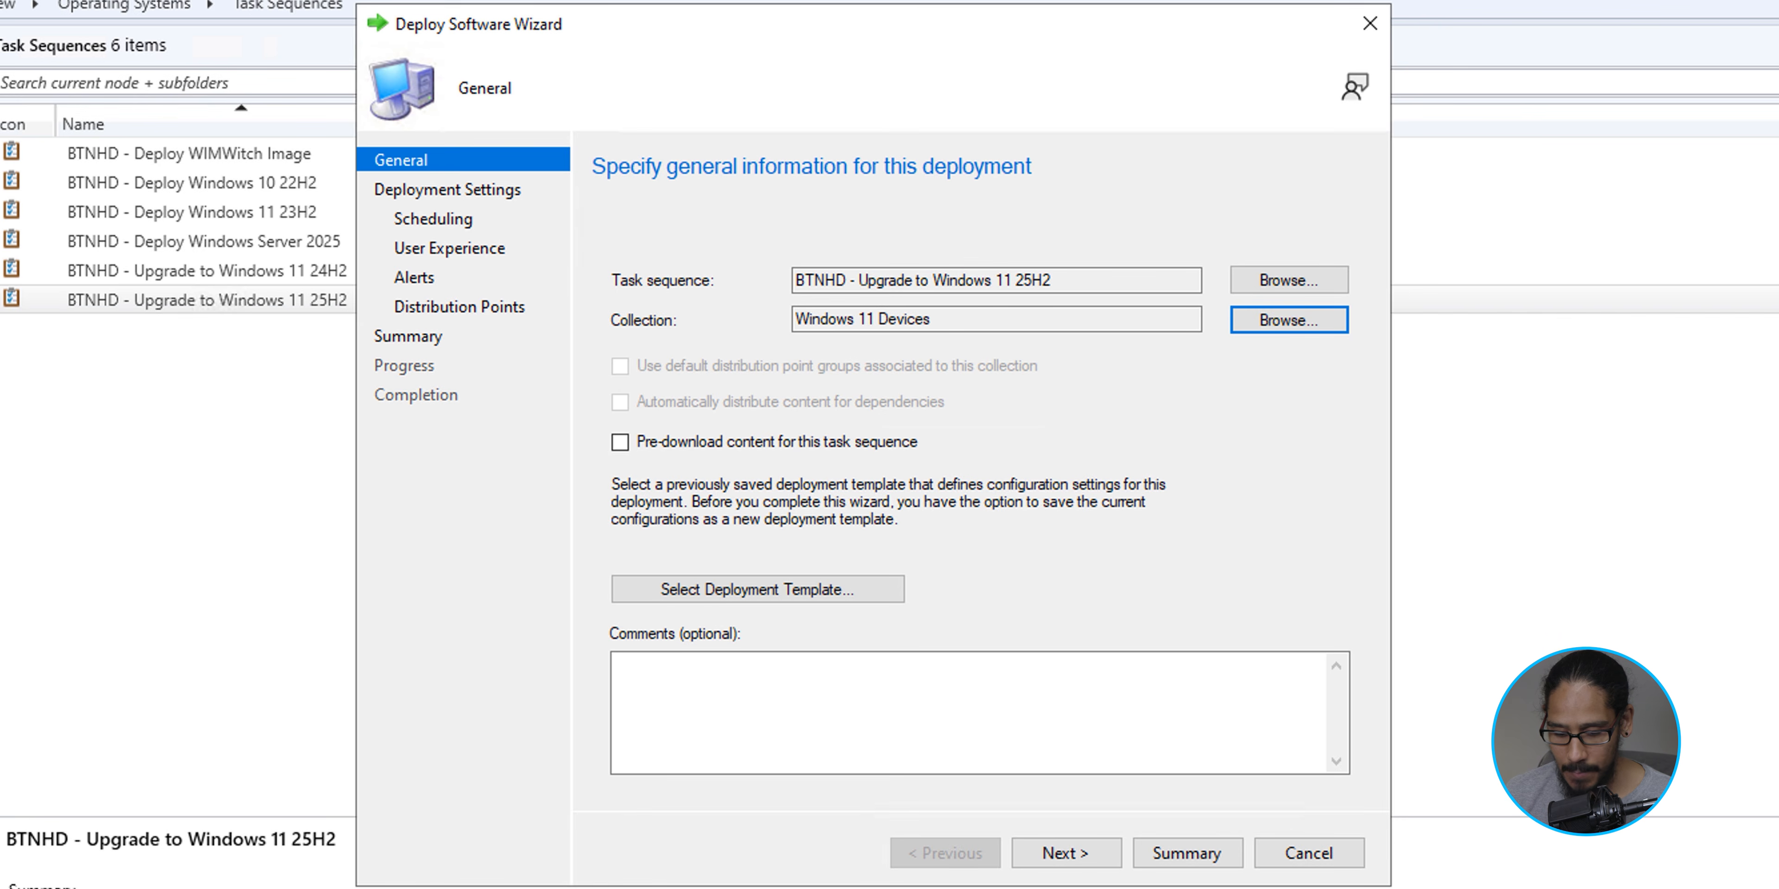
{"action": "left_click", "coordinate": [1067, 853]}
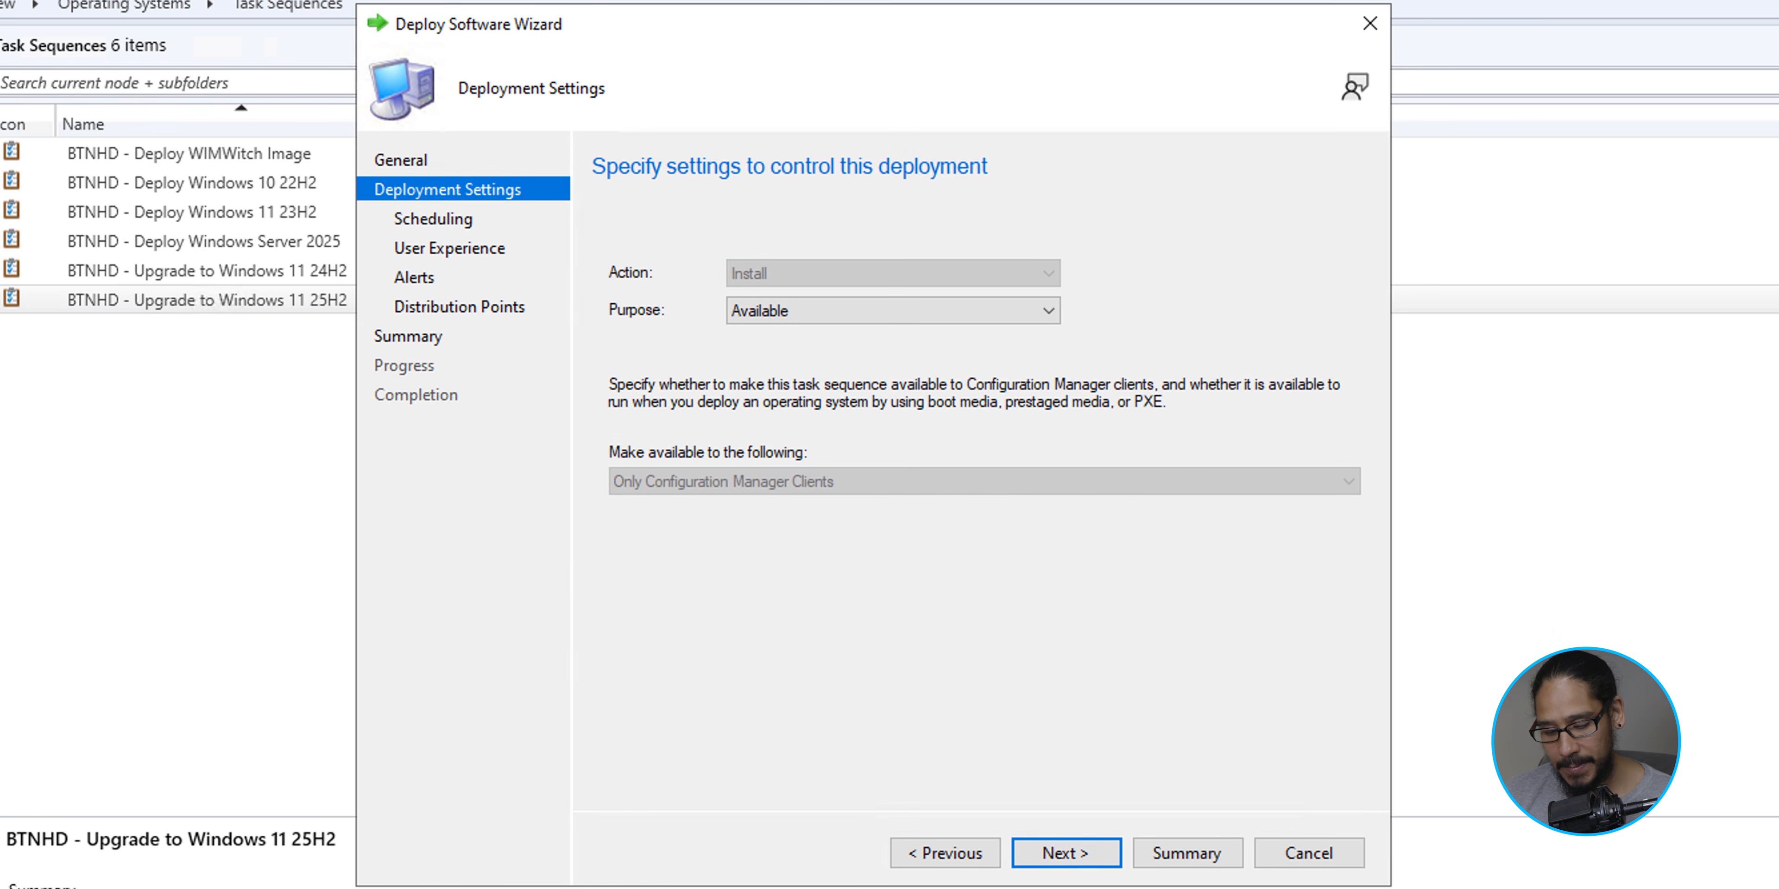
- Keep the deployment purpose as Available and continue without scheduling an availability or expiry time
{"action": "left_click", "coordinate": [893, 311]}
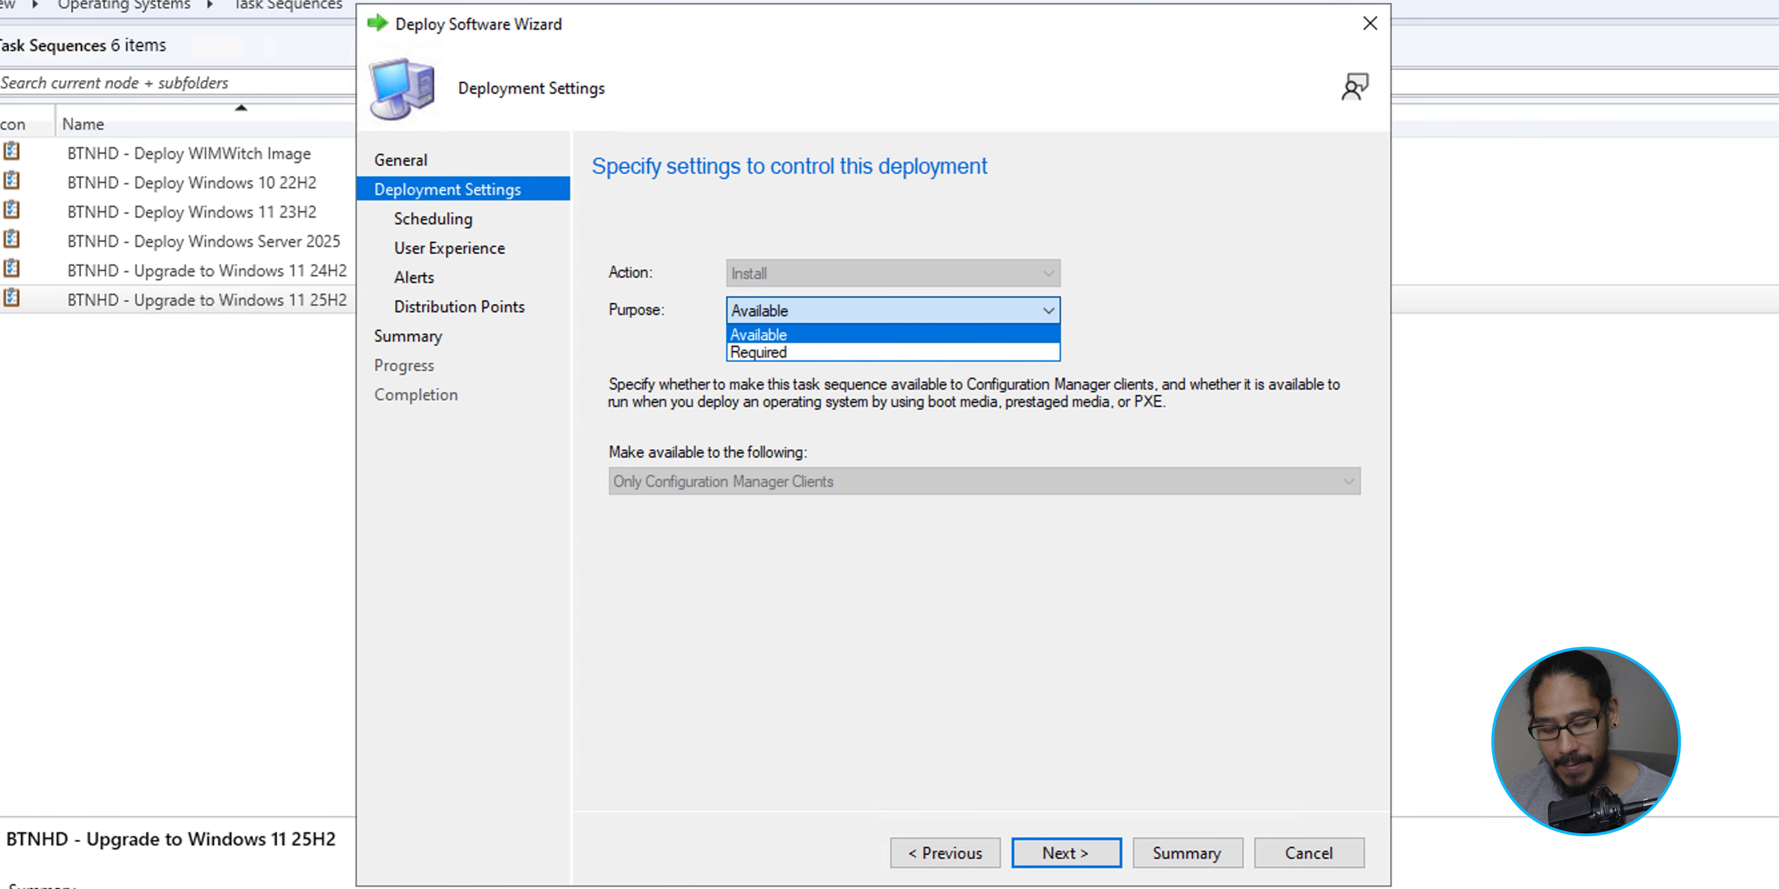
{"action": "left_click", "coordinate": [893, 335]}
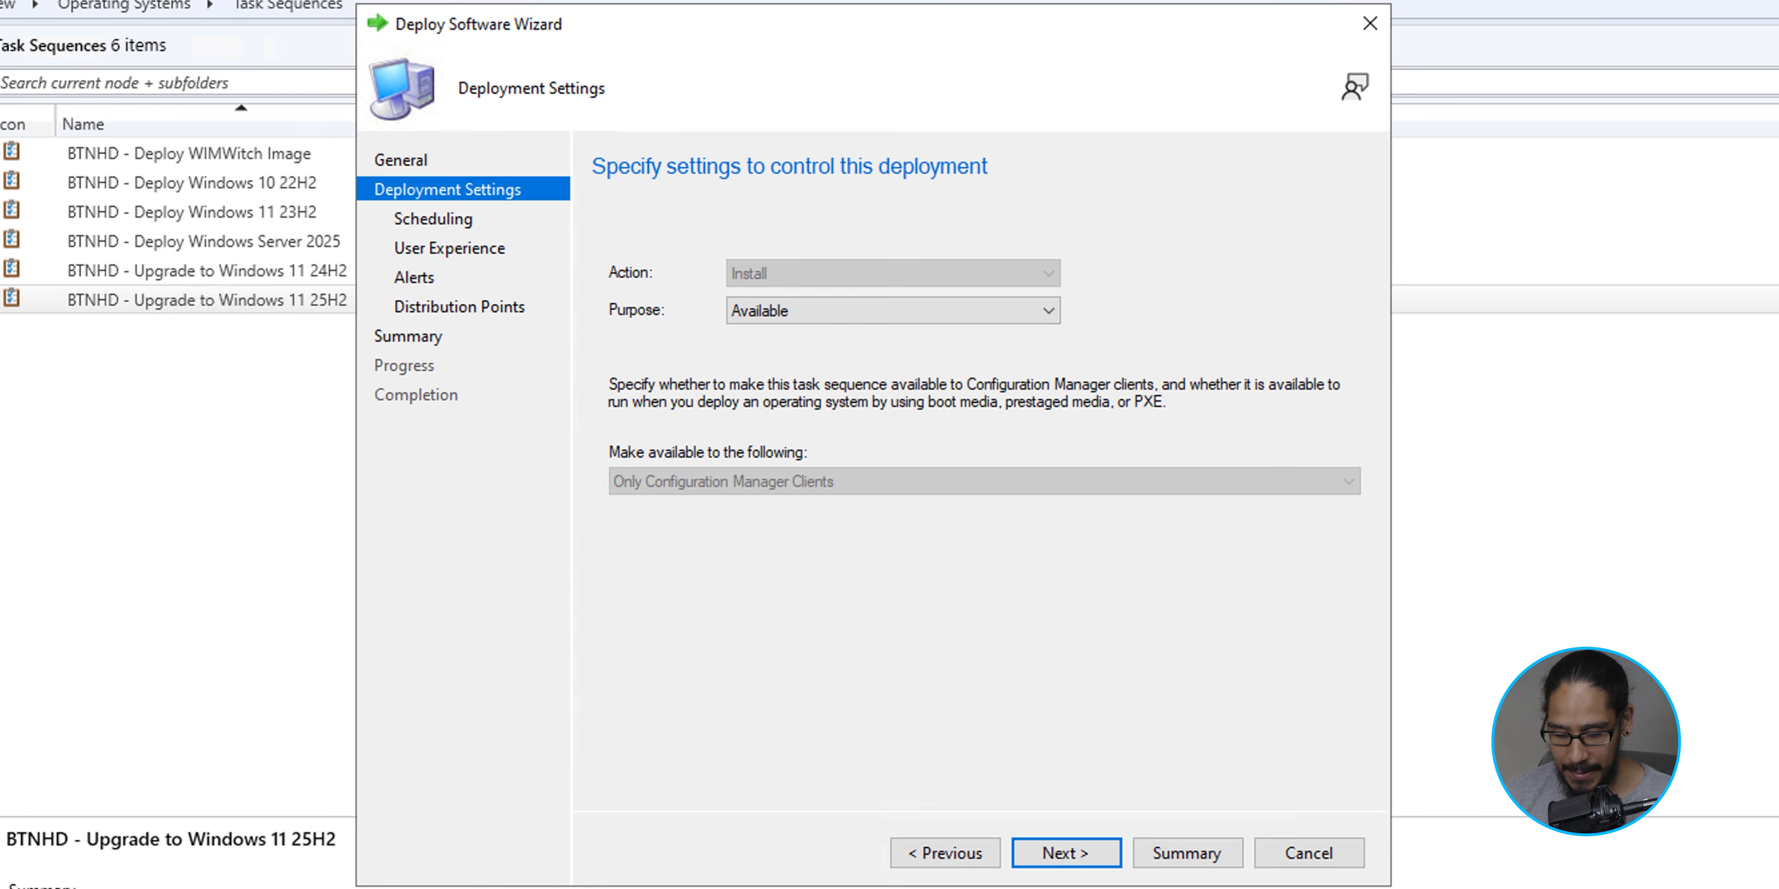
{"action": "key", "text": "Return"}
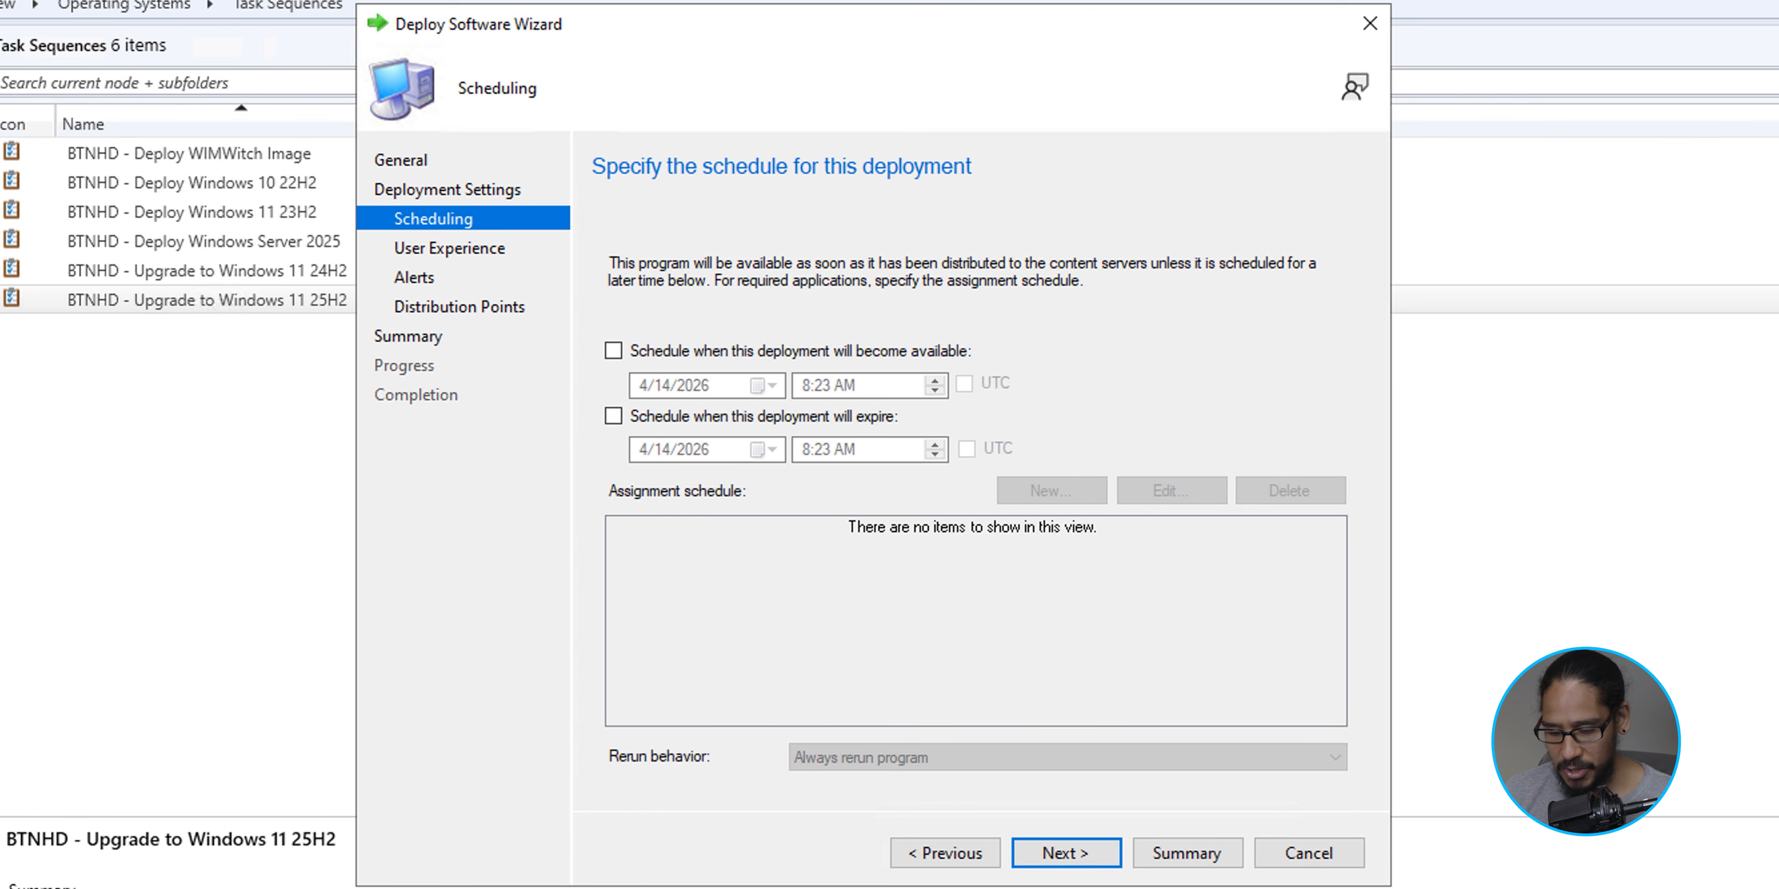
{"action": "key", "text": "Return"}
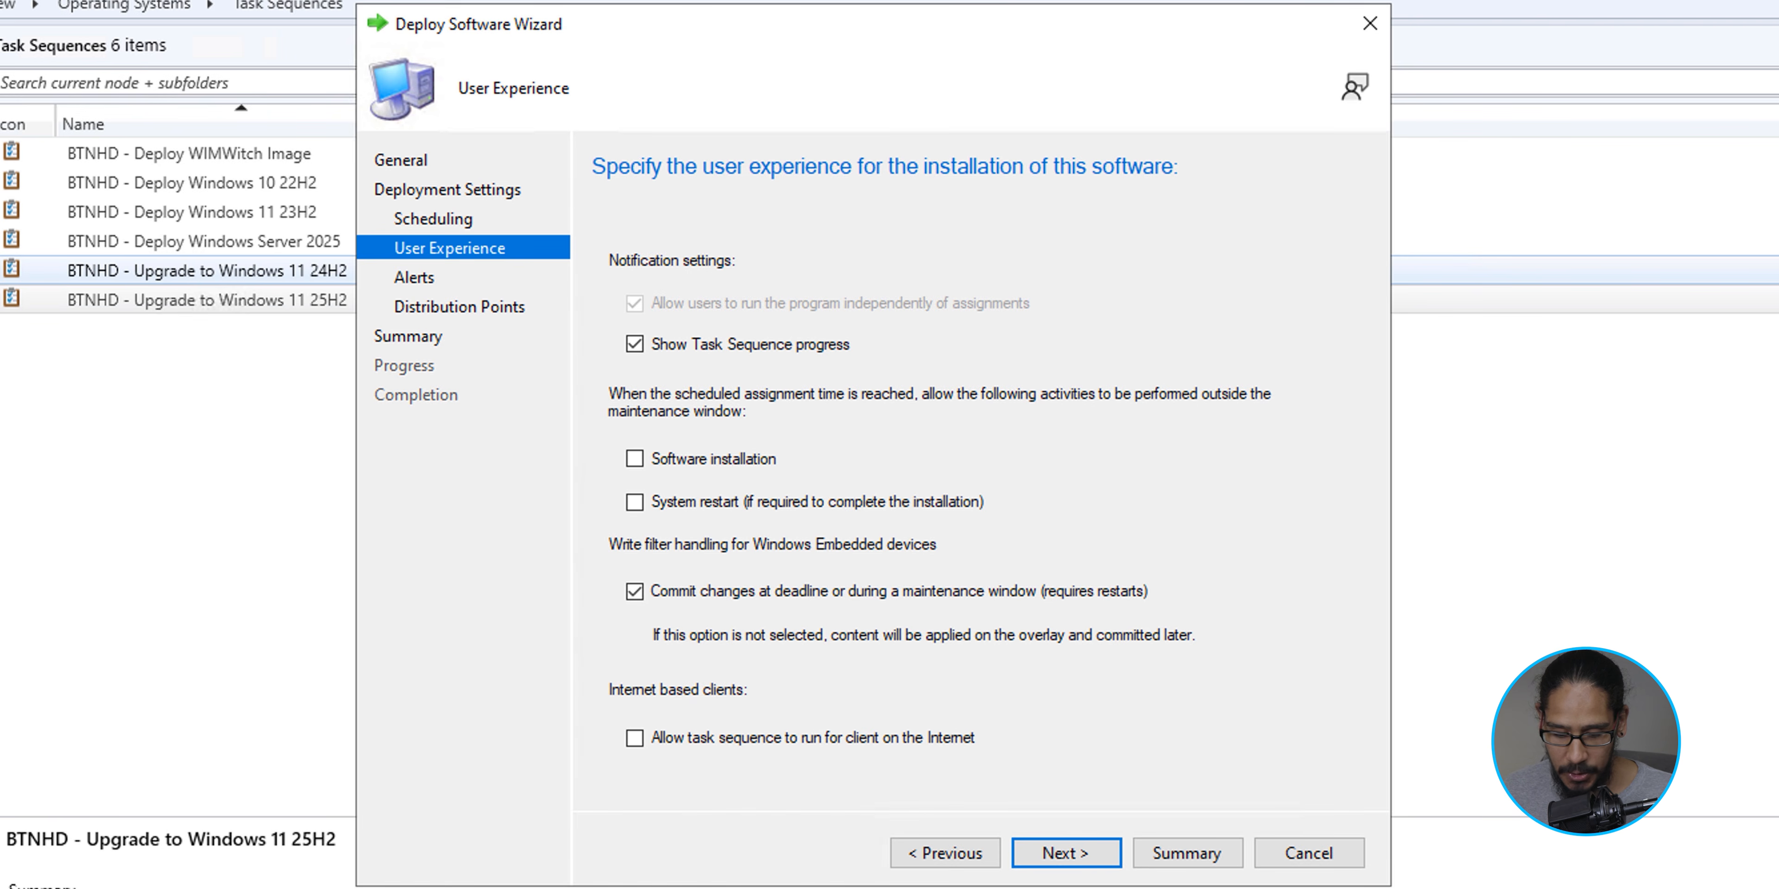
- Allow system restarts outside the maintenance window and complete the deployment with the default alert and distribution point options
{"action": "left_click", "coordinate": [635, 503]}
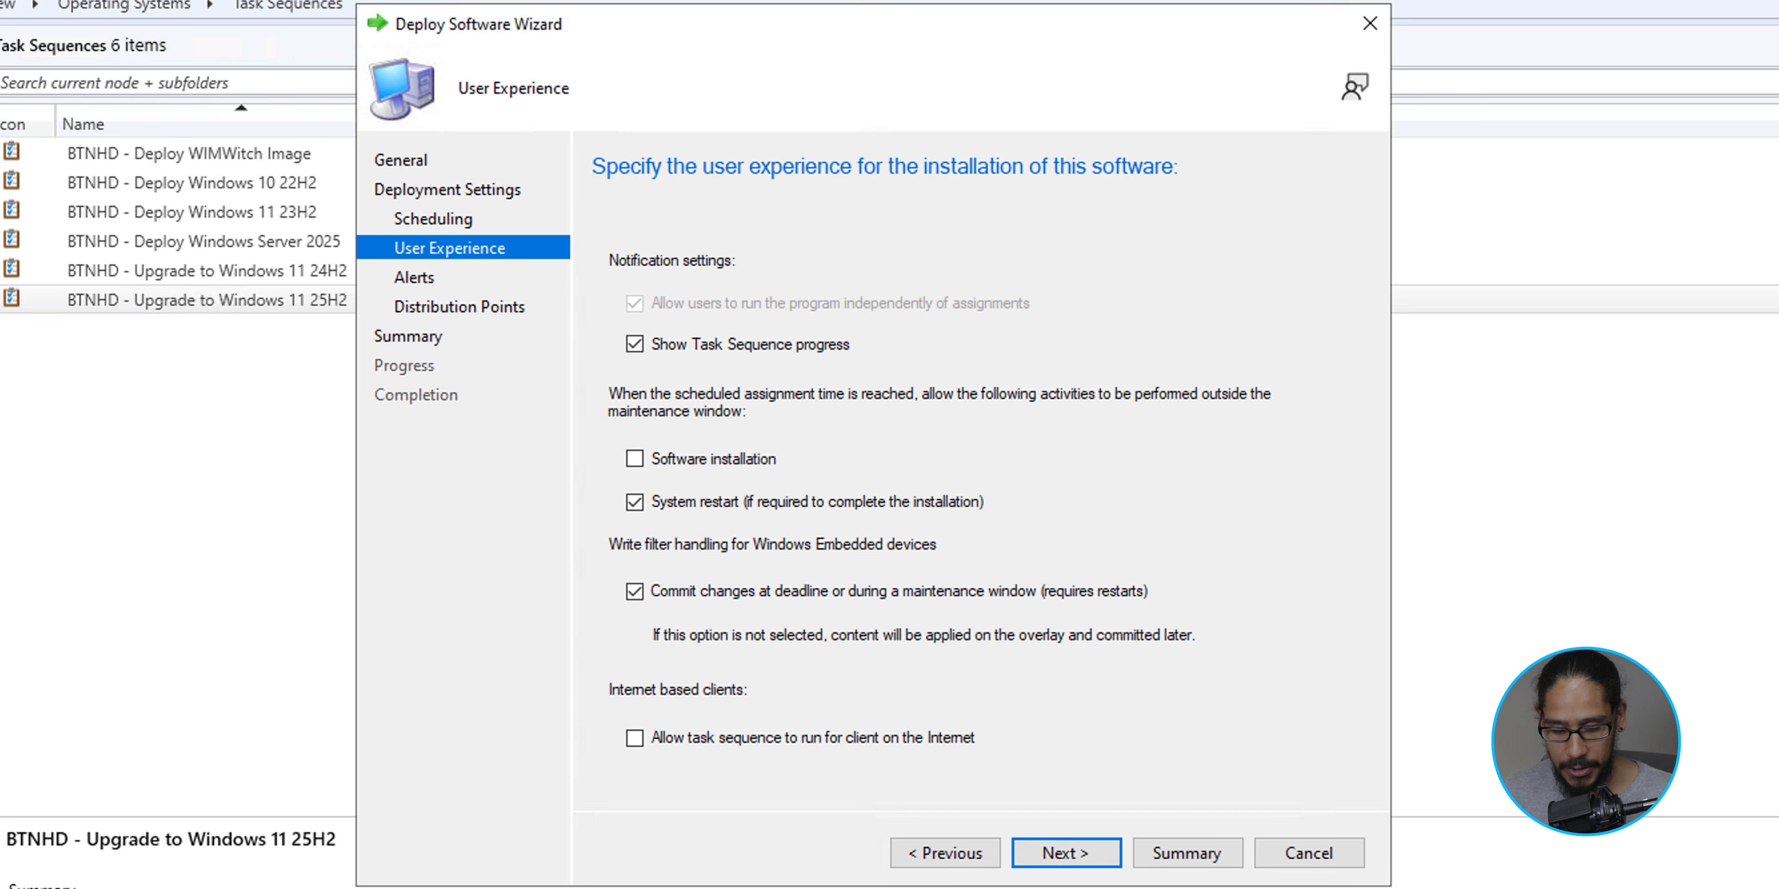
{"action": "key", "text": "Return"}
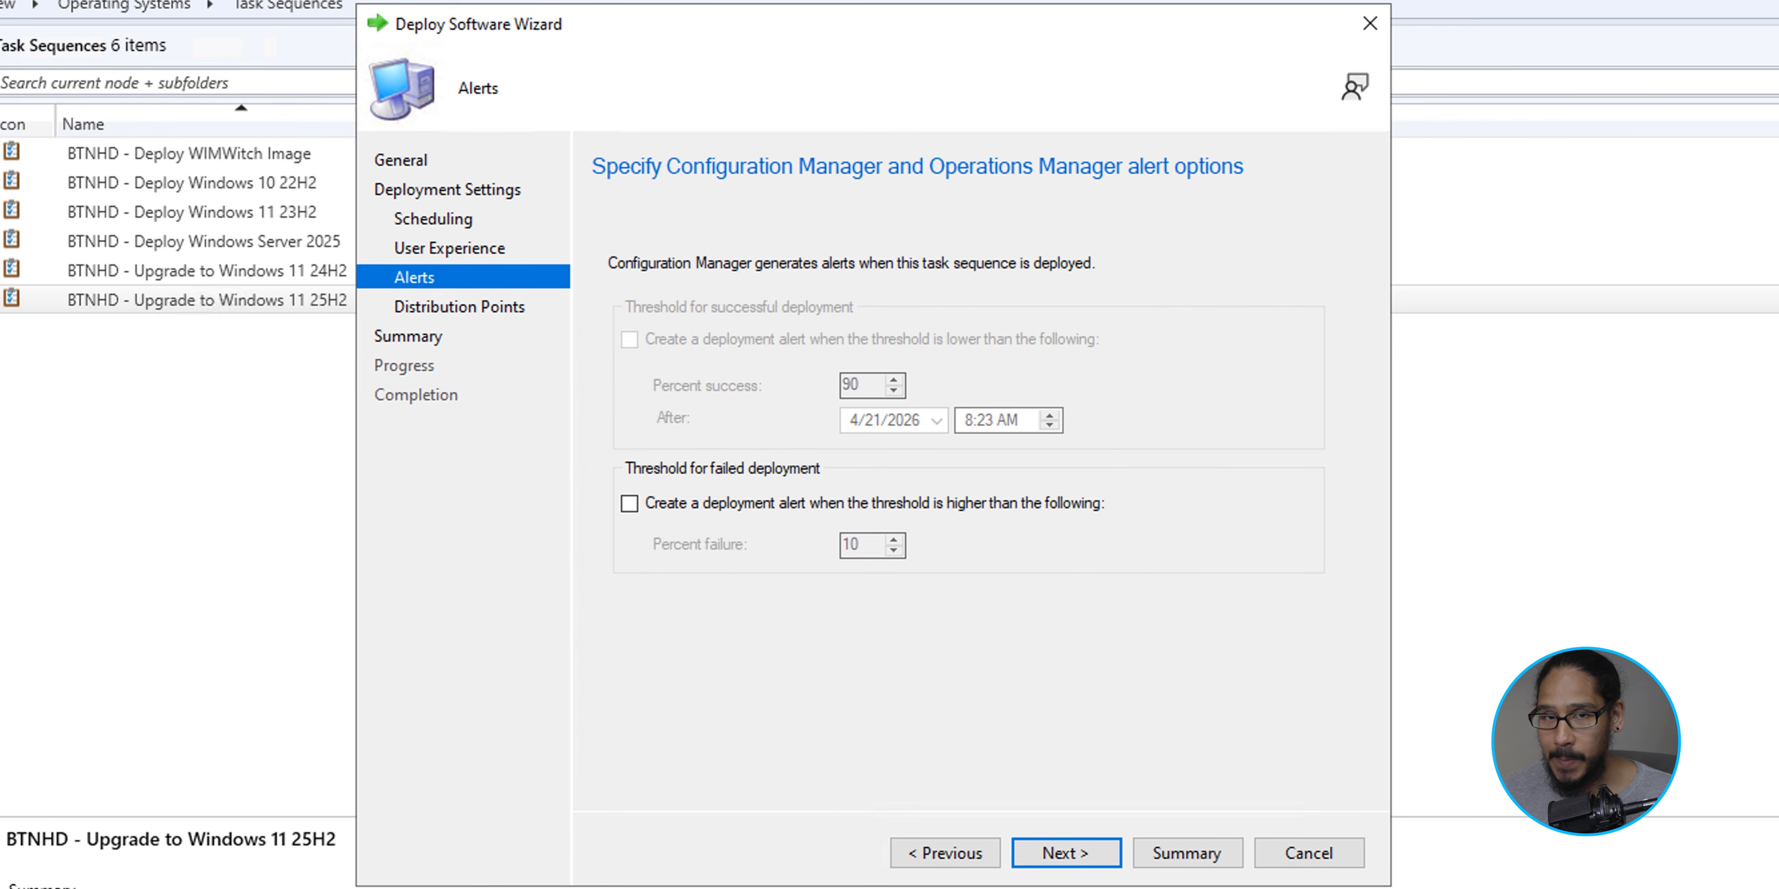
{"action": "key", "text": "Return"}
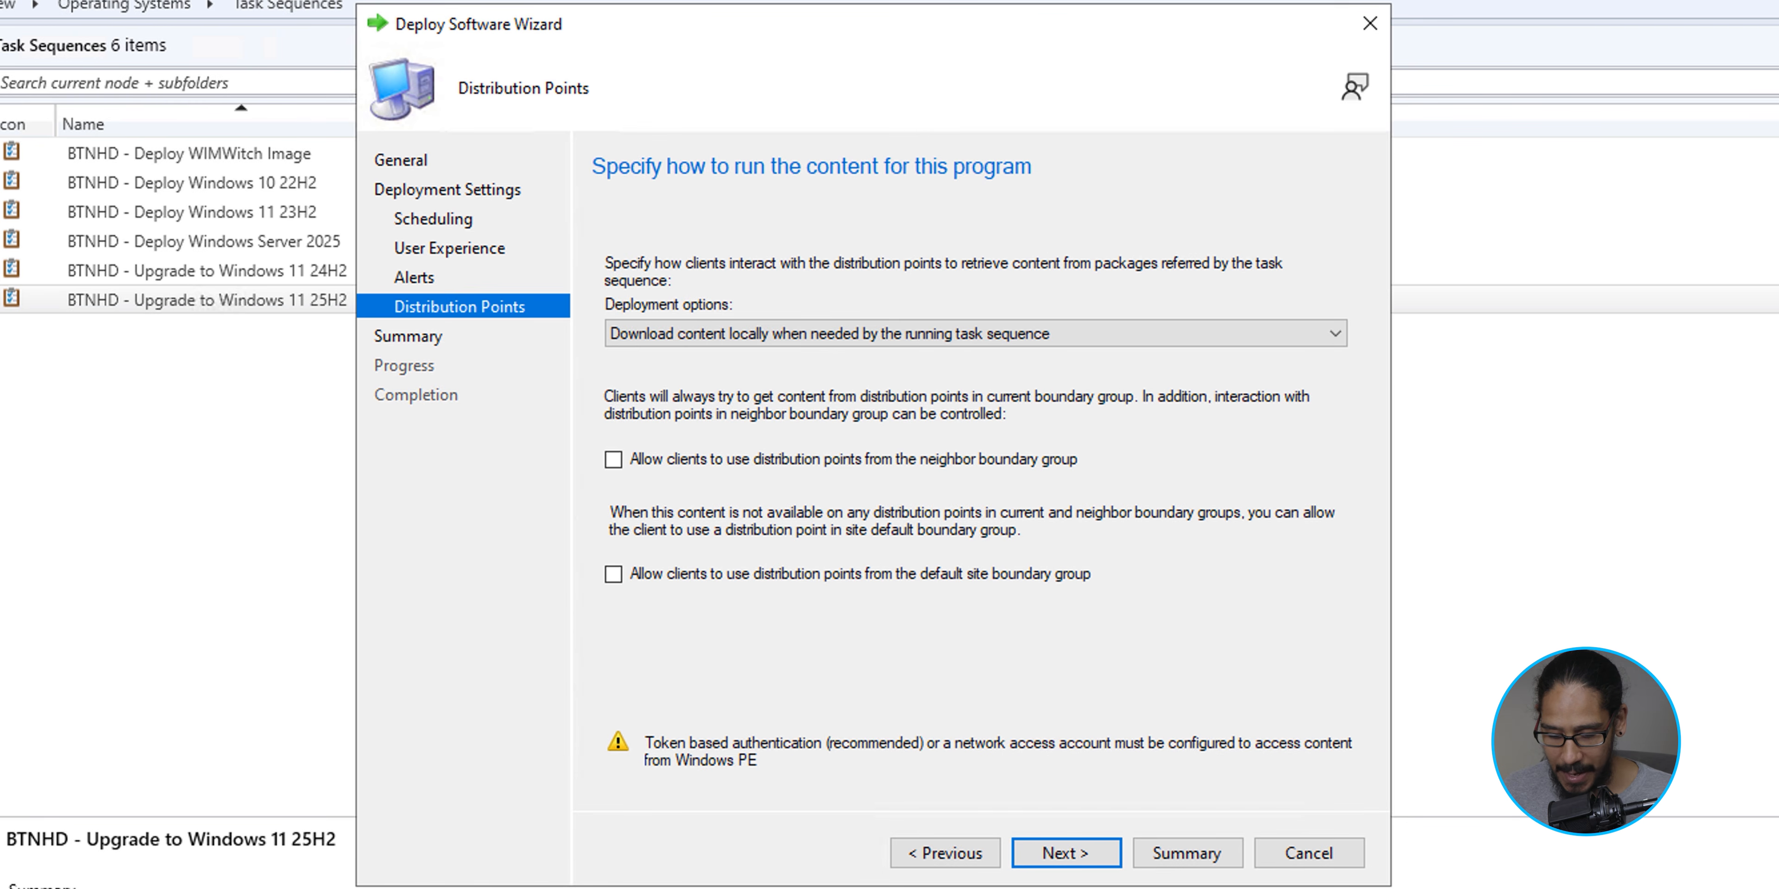
{"action": "key", "text": "Return"}
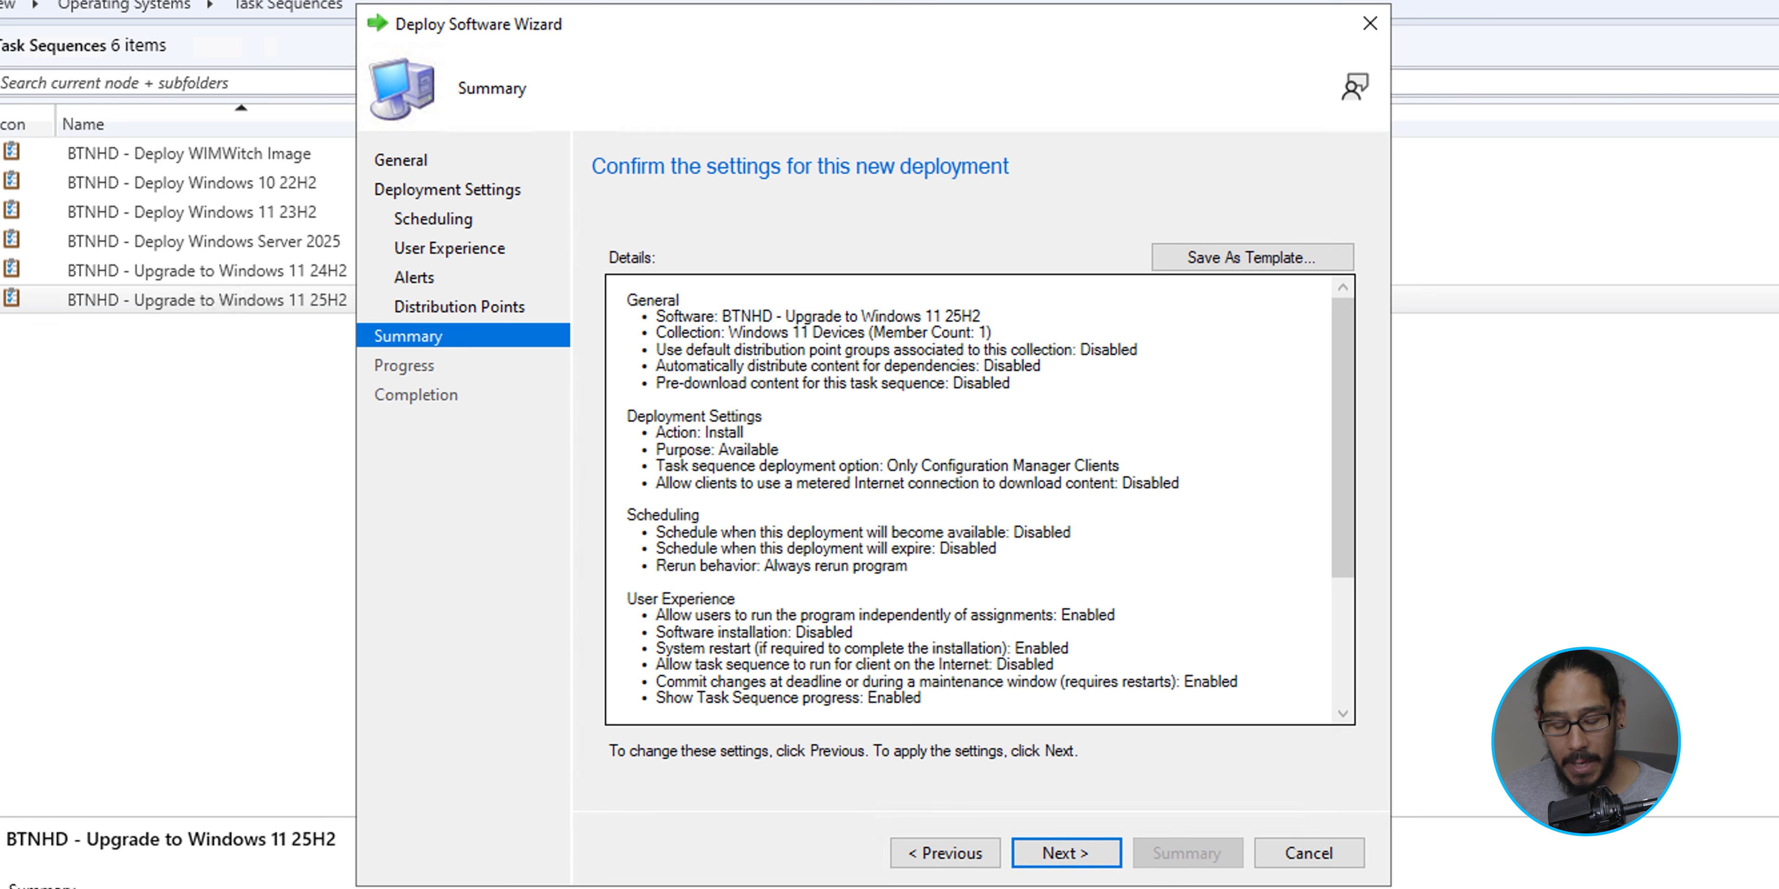
{"action": "key", "text": "Return"}
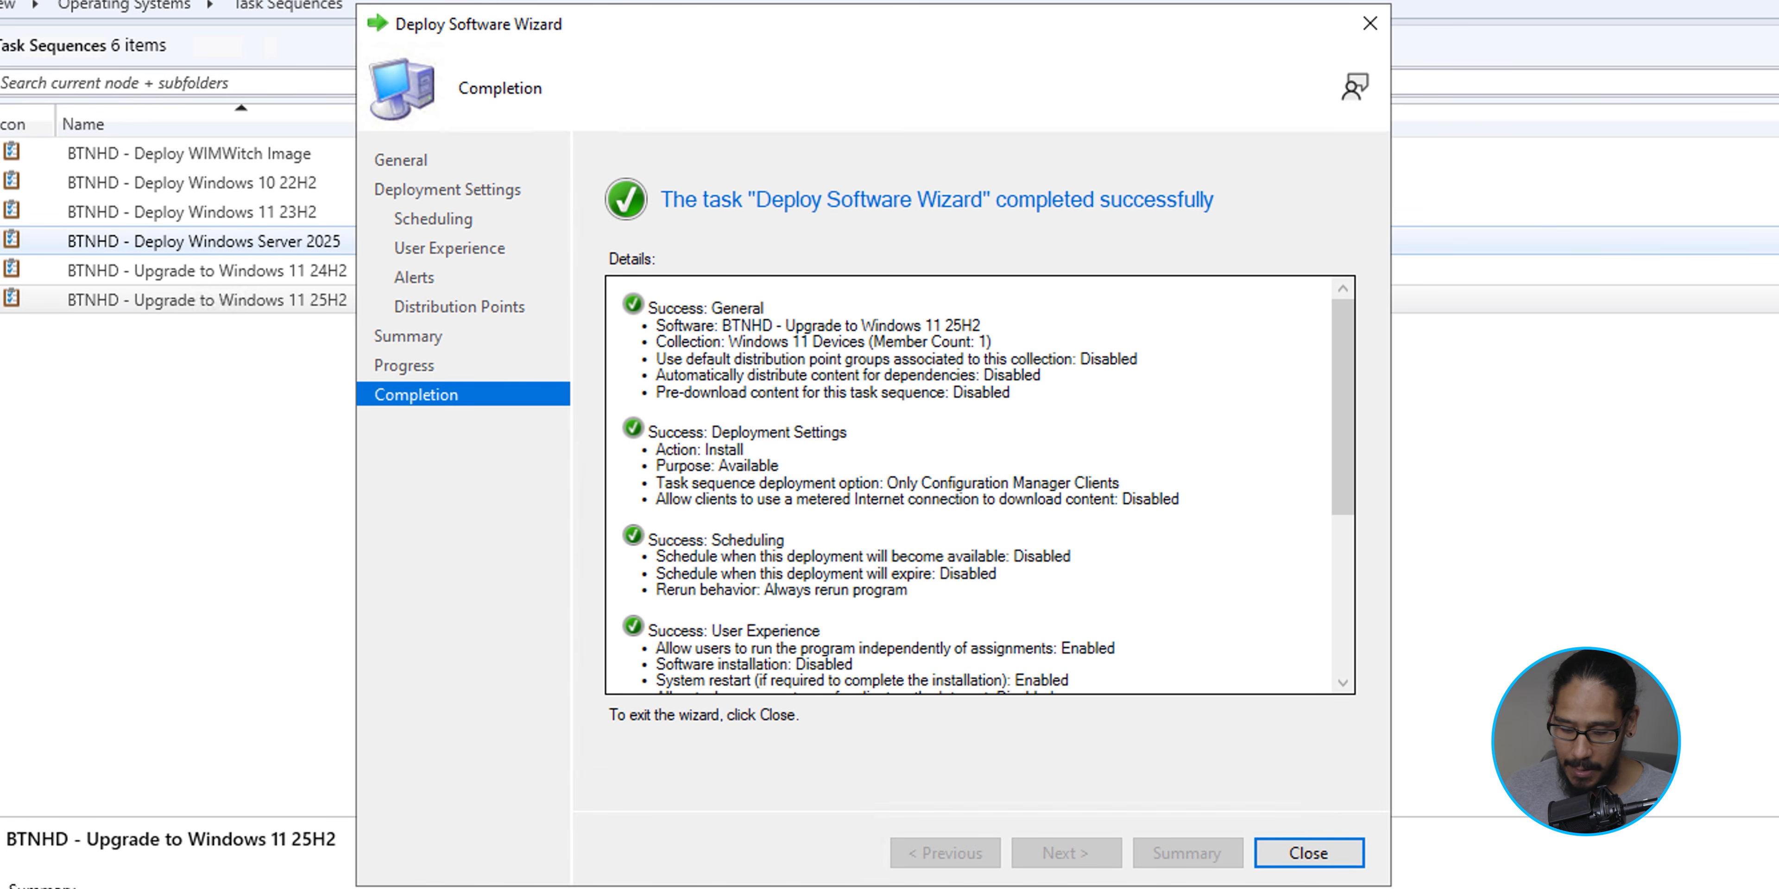
{"action": "key", "text": "Return"}
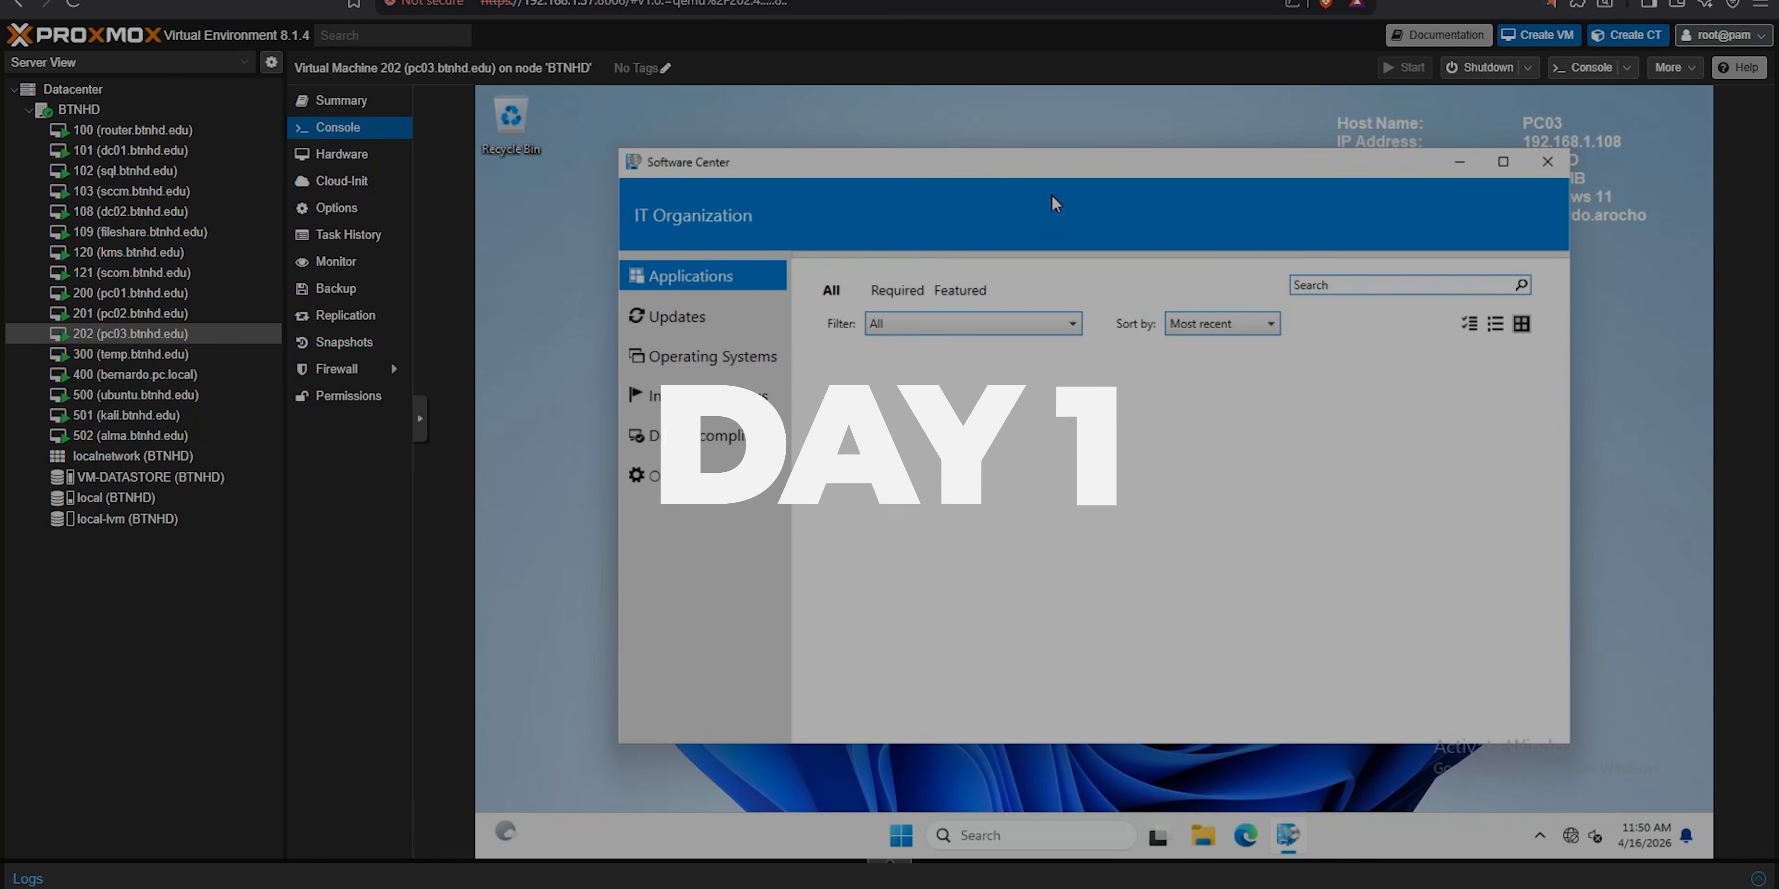
- Start the BTNHD - Upgrade to Windows 11 25H2 task sequence from Software Center on PC03
{"action": "left_click", "coordinate": [901, 470]}
{"action": "left_click", "coordinate": [977, 398]}
- Open Task Scheduler on PC03 to examine its scheduled tasks while the upgrade runs, and close it
{"action": "left_click", "coordinate": [897, 840]}
{"action": "type", "text": "task"}
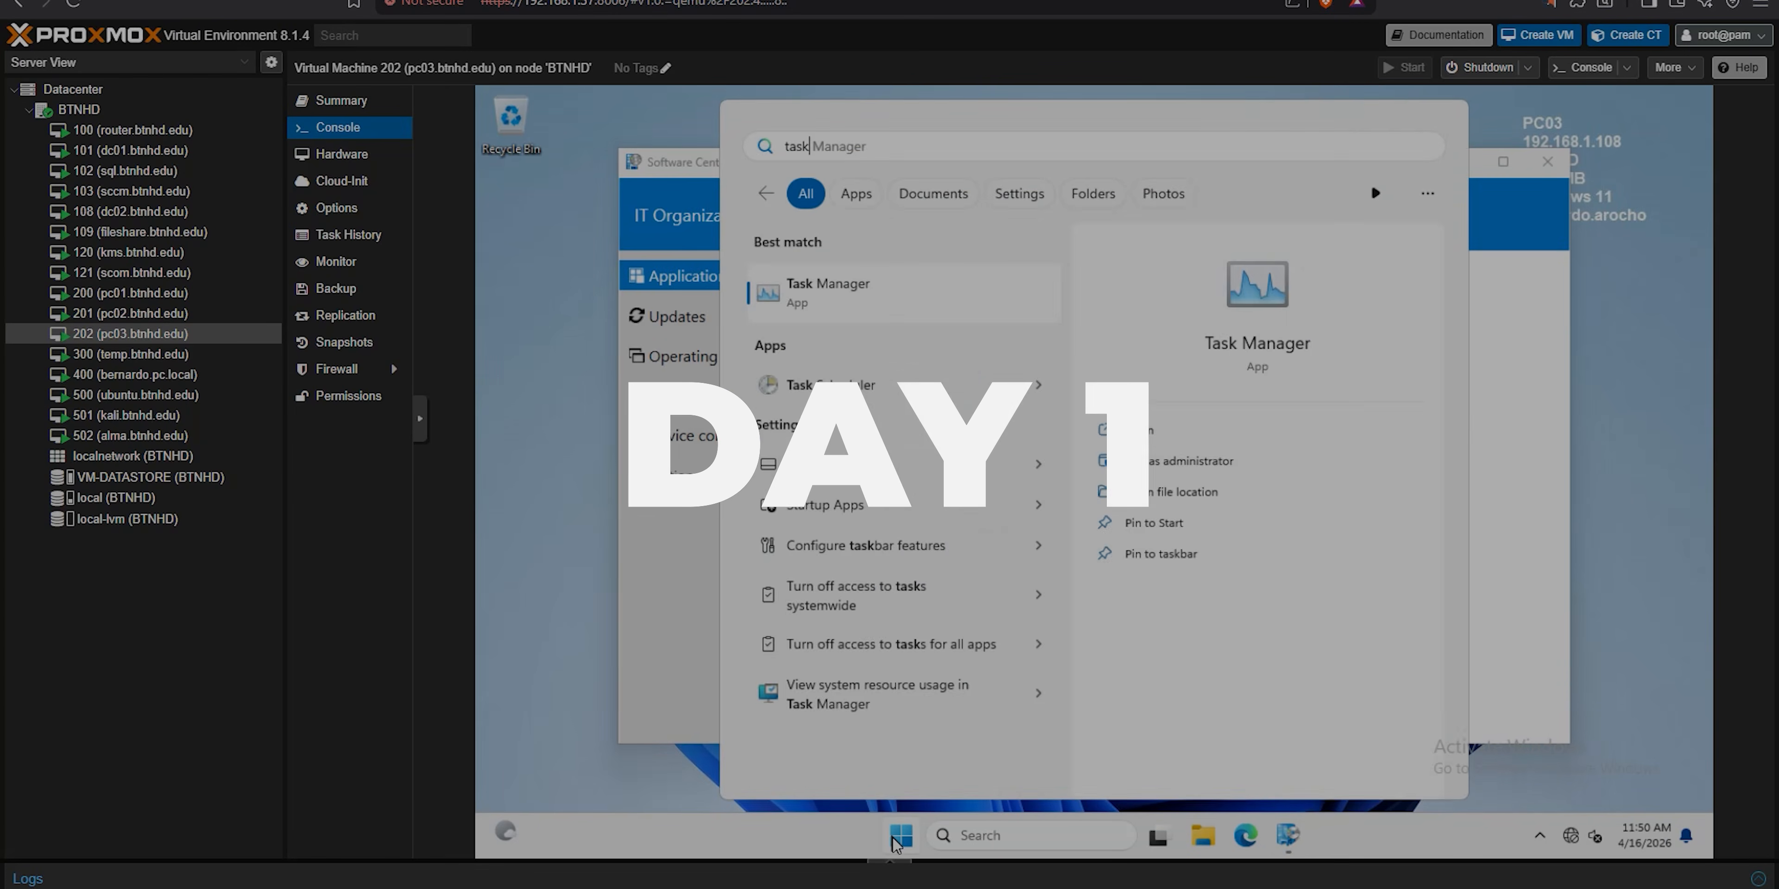
{"action": "left_click", "coordinate": [830, 386]}
{"action": "left_click", "coordinate": [915, 369]}
{"action": "left_click", "coordinate": [1463, 276]}
{"action": "left_click", "coordinate": [1290, 840]}
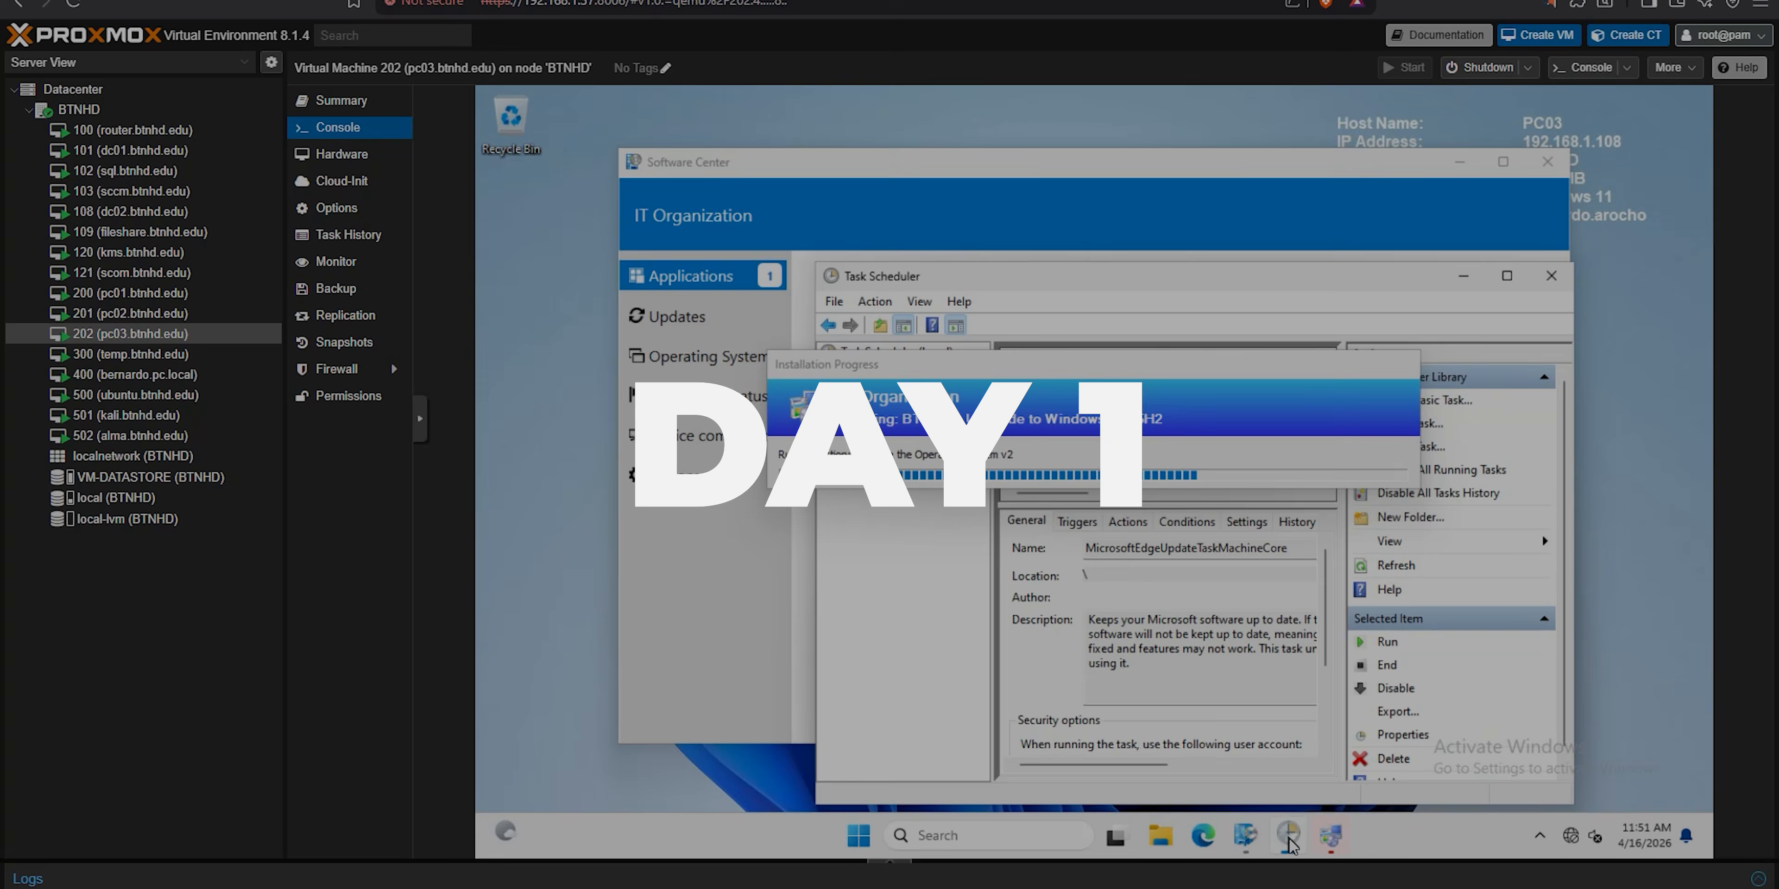
{"action": "left_click", "coordinate": [1551, 275]}
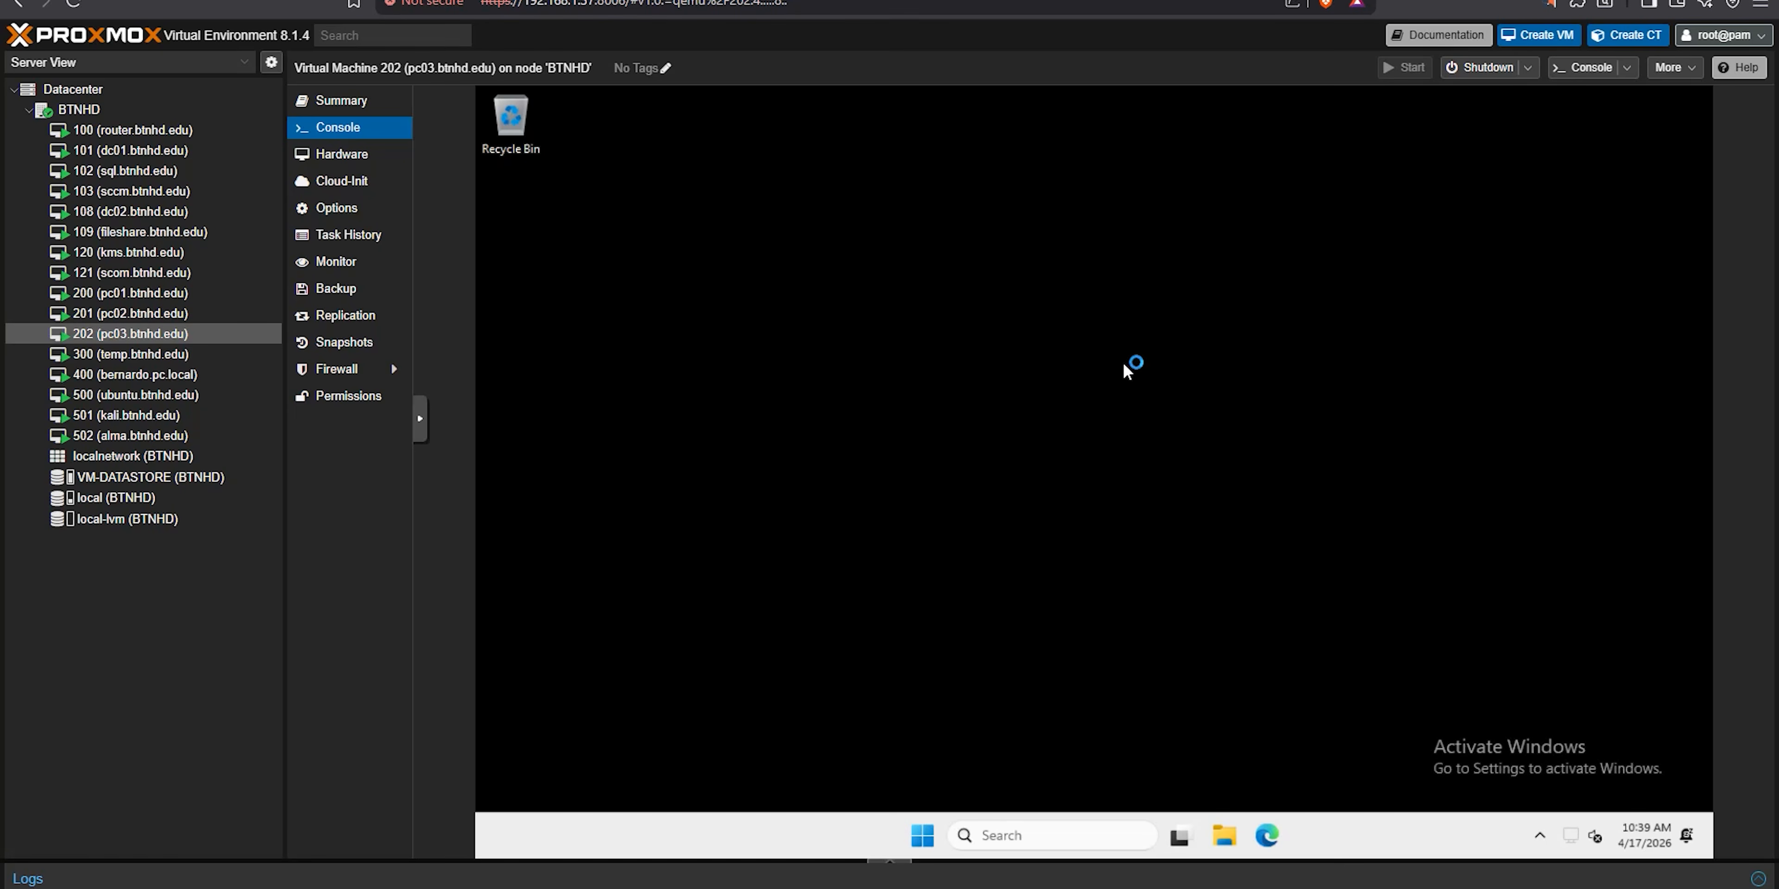
- Run BGInfo from the BGInfo folder in Documents to refresh the system details on the PC03 desktop
{"action": "left_click", "coordinate": [1219, 825]}
{"action": "left_click", "coordinate": [806, 507]}
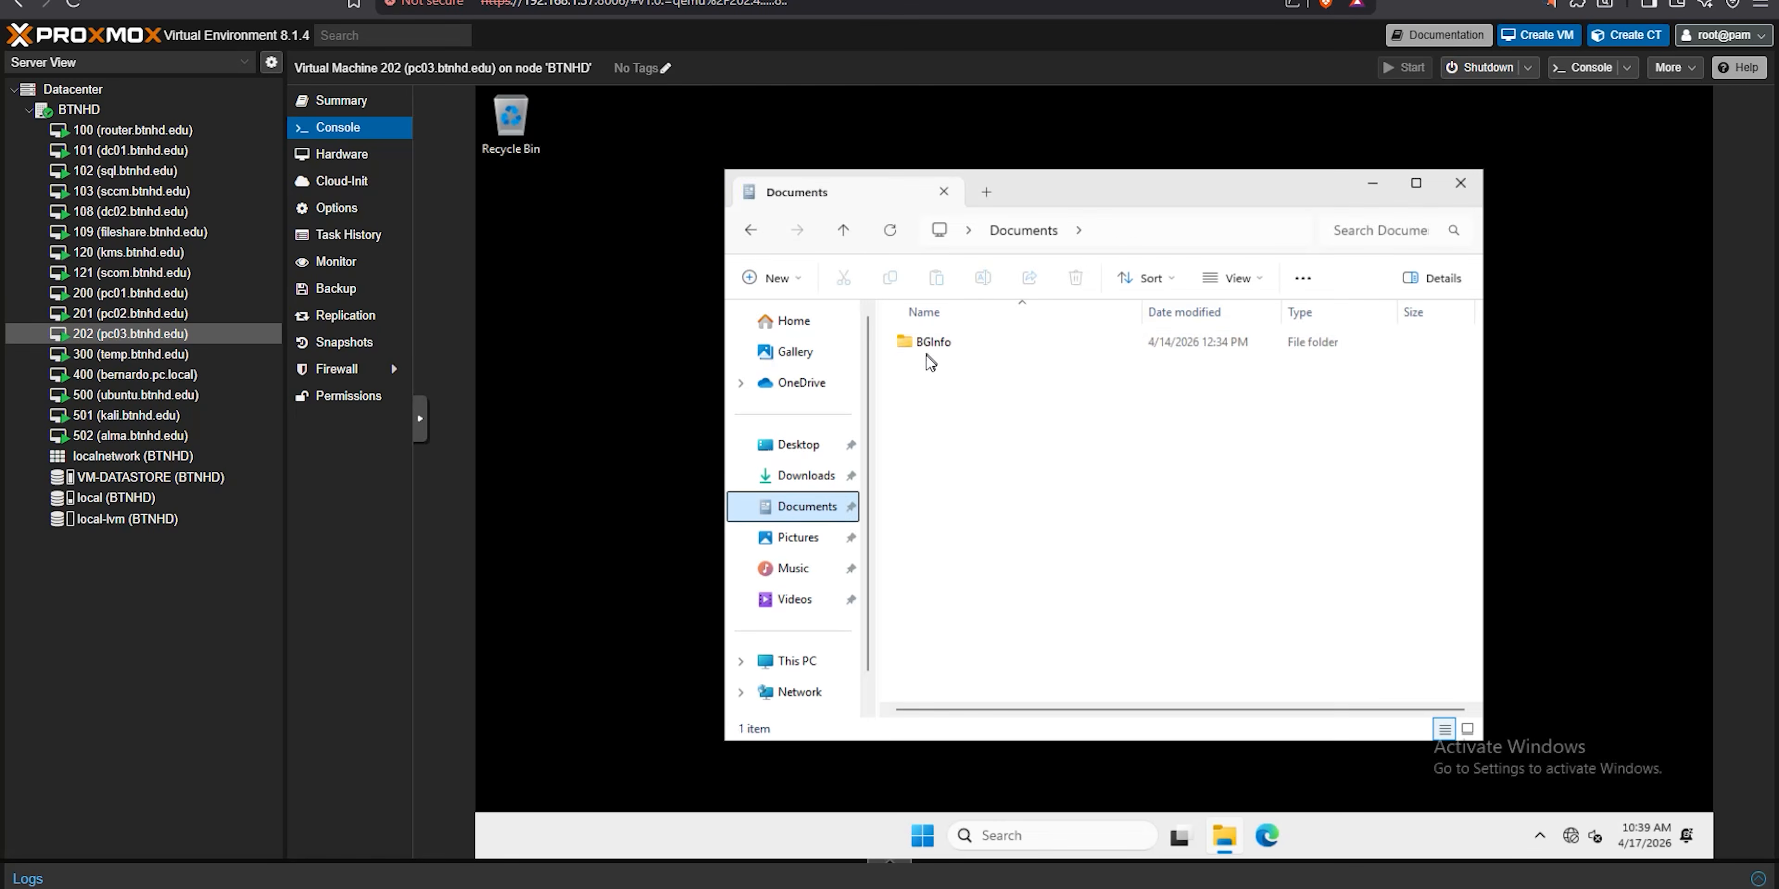
{"action": "double_click", "coordinate": [912, 345]}
{"action": "double_click", "coordinate": [919, 397]}
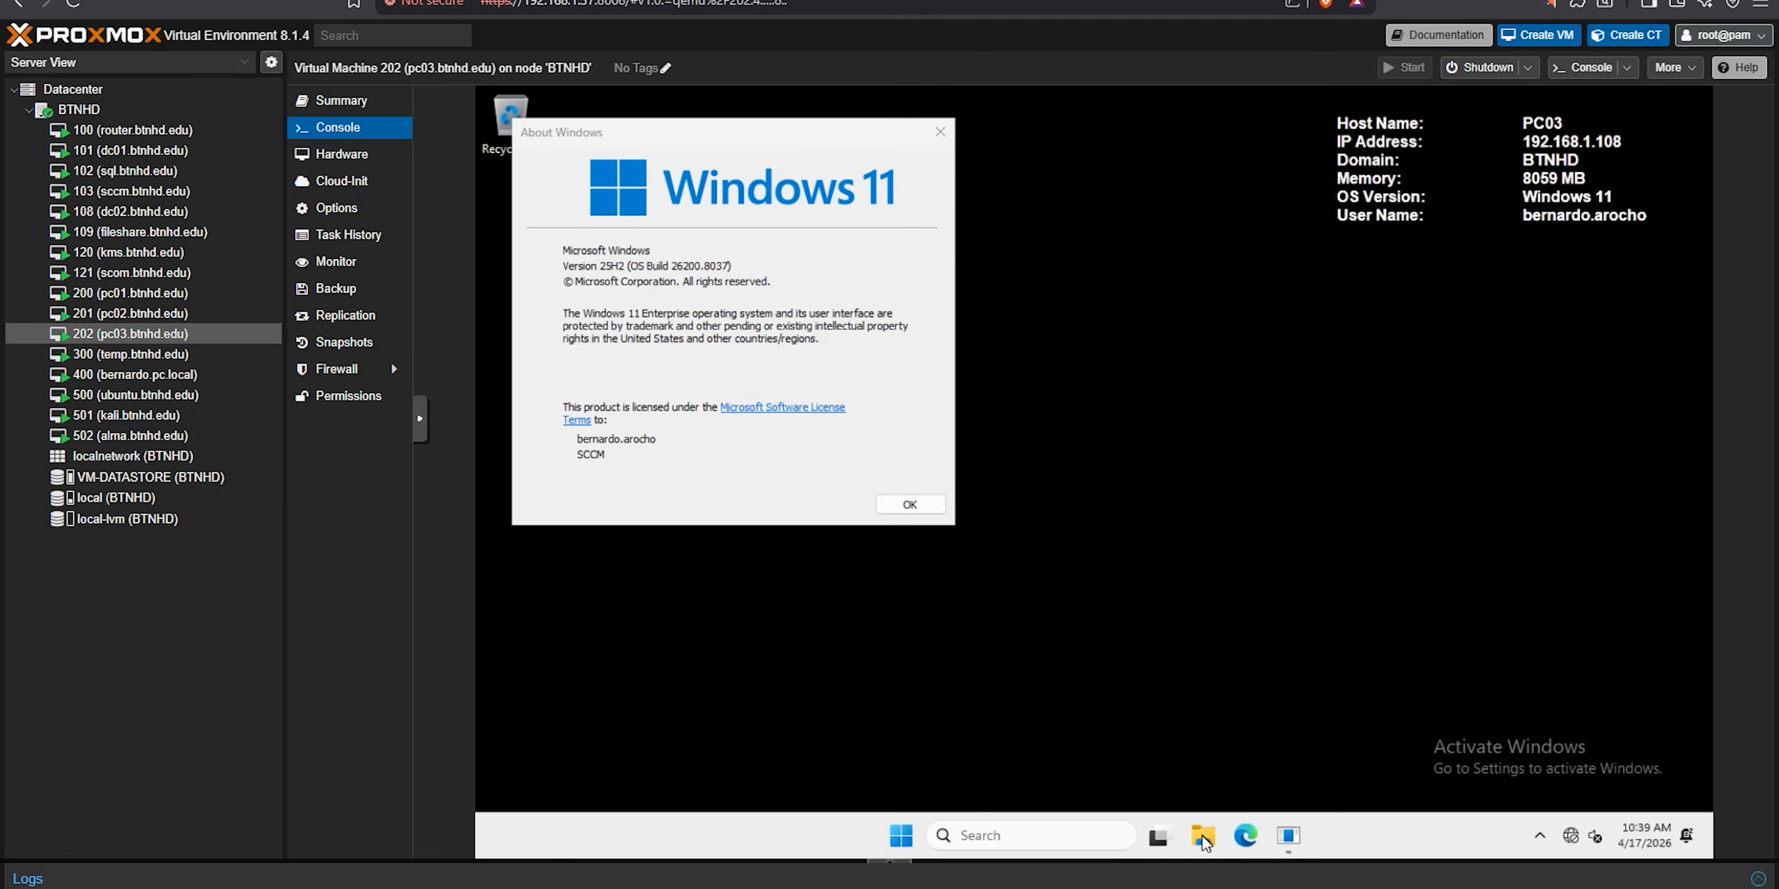
- Open This PC in File Explorer to examine the Windows (C:) drive on PC03
{"action": "left_click", "coordinate": [1203, 835]}
{"action": "left_click", "coordinate": [797, 623]}
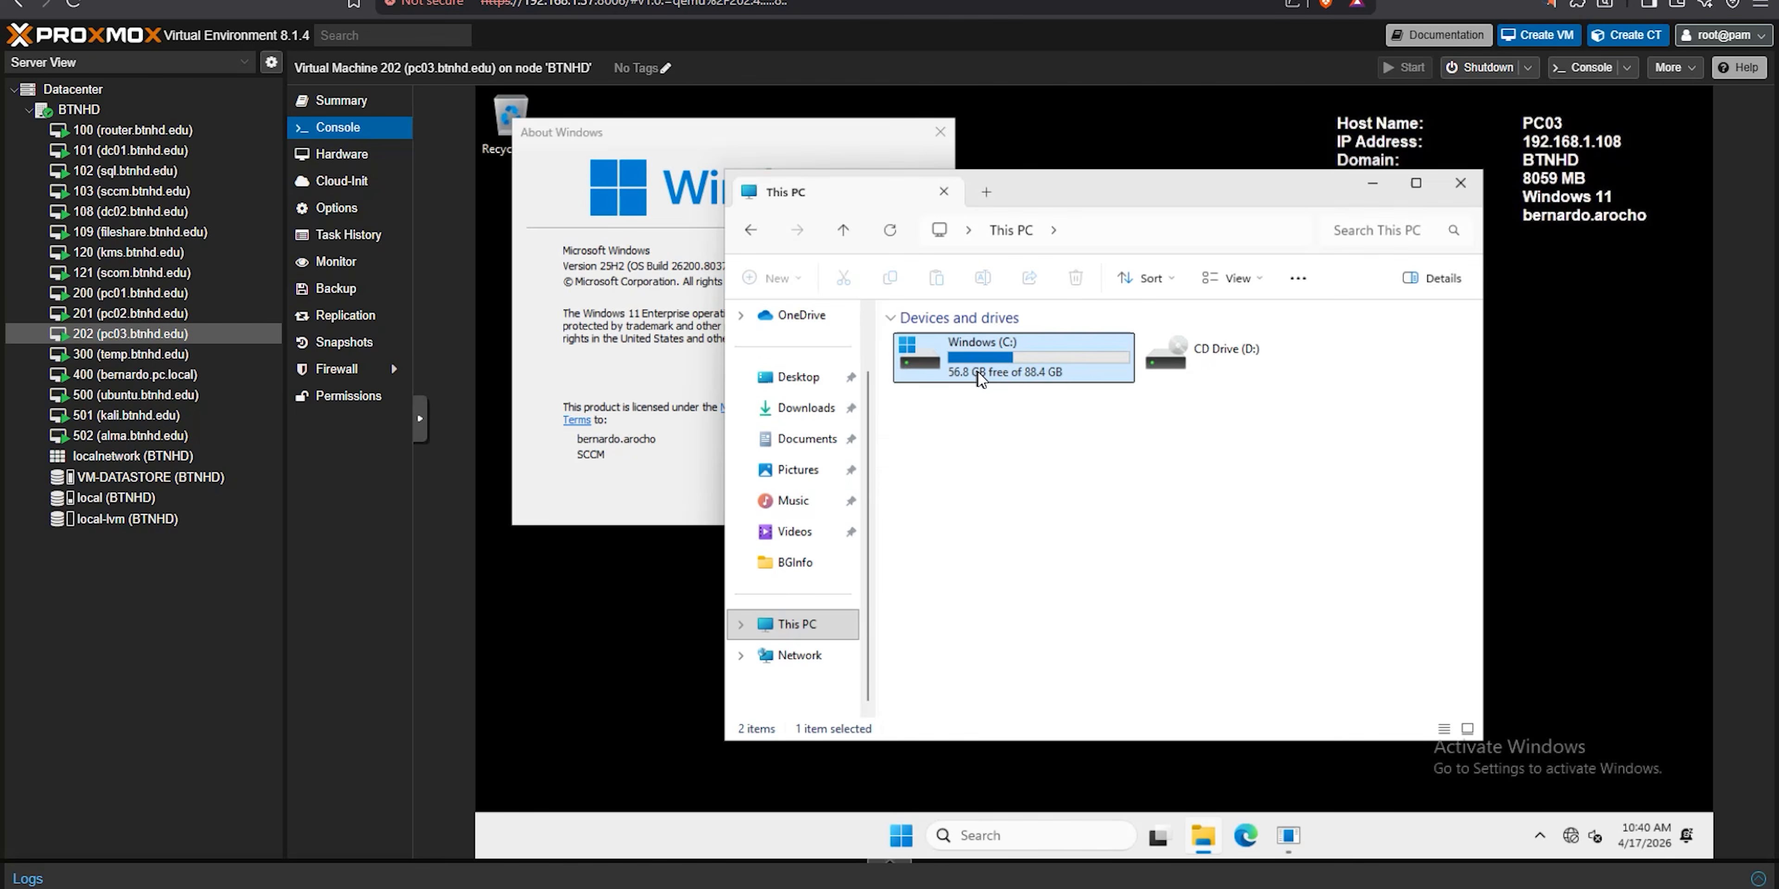